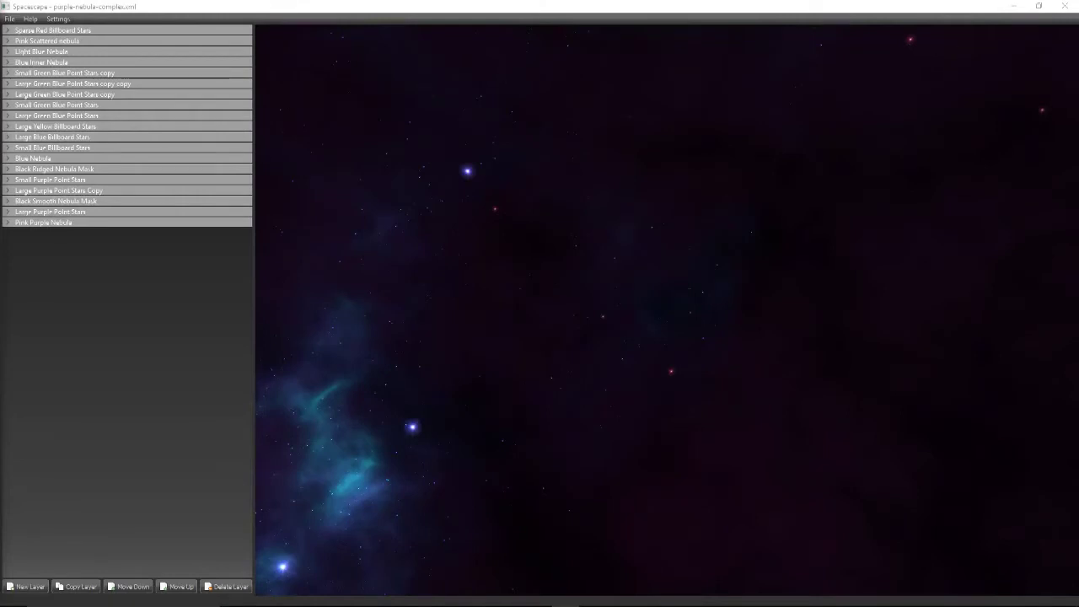
- Set the Sparse Red Billboard Stars far colour to bright green [108, 255, 17]
{"action": "mouse_move", "coordinate": [384, 375]}
{"action": "left_mouse_down"}
{"action": "mouse_move", "coordinate": [641, 354]}
{"action": "mouse_move", "coordinate": [572, 409]}
{"action": "left_mouse_up"}
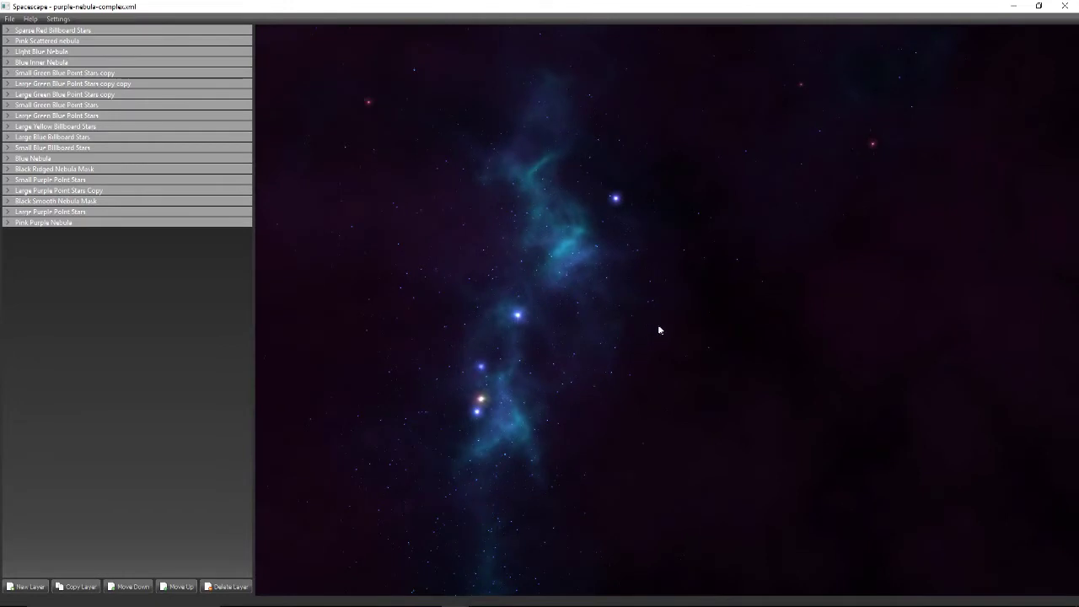
{"action": "mouse_move", "coordinate": [659, 329]}
{"action": "left_mouse_down"}
{"action": "mouse_move", "coordinate": [638, 357]}
{"action": "mouse_move", "coordinate": [630, 412]}
{"action": "mouse_move", "coordinate": [650, 460]}
{"action": "mouse_move", "coordinate": [733, 525]}
{"action": "mouse_move", "coordinate": [790, 487]}
{"action": "mouse_move", "coordinate": [758, 371]}
{"action": "mouse_move", "coordinate": [1007, 417]}
{"action": "mouse_move", "coordinate": [1040, 501]}
{"action": "mouse_move", "coordinate": [872, 329]}
{"action": "mouse_move", "coordinate": [904, 405]}
{"action": "mouse_move", "coordinate": [877, 373]}
{"action": "mouse_move", "coordinate": [699, 270]}
{"action": "left_mouse_up"}
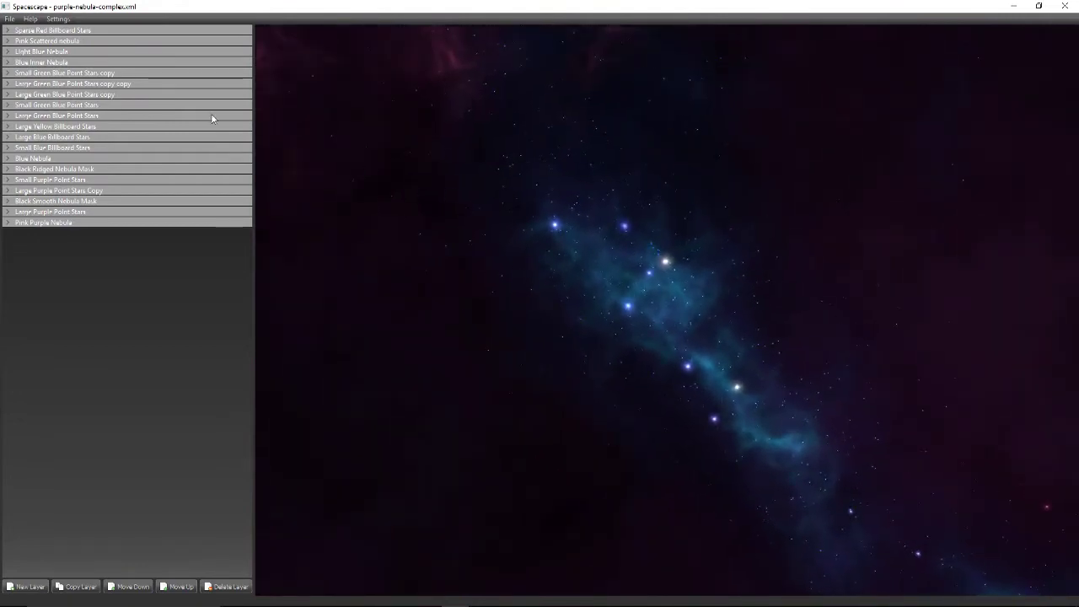
{"action": "left_click", "coordinate": [118, 31]}
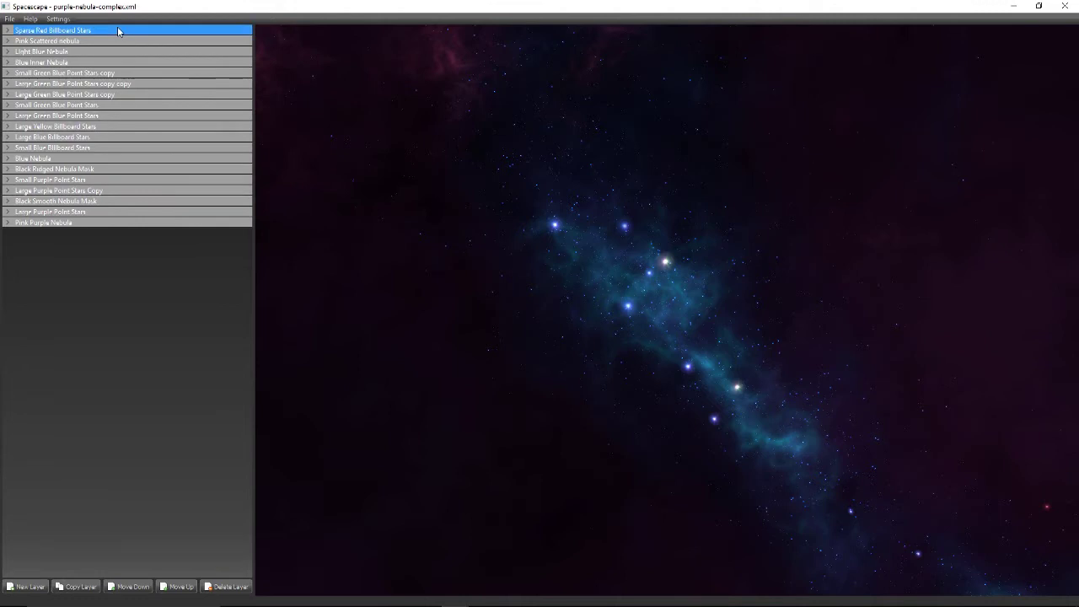
{"action": "left_click", "coordinate": [8, 30]}
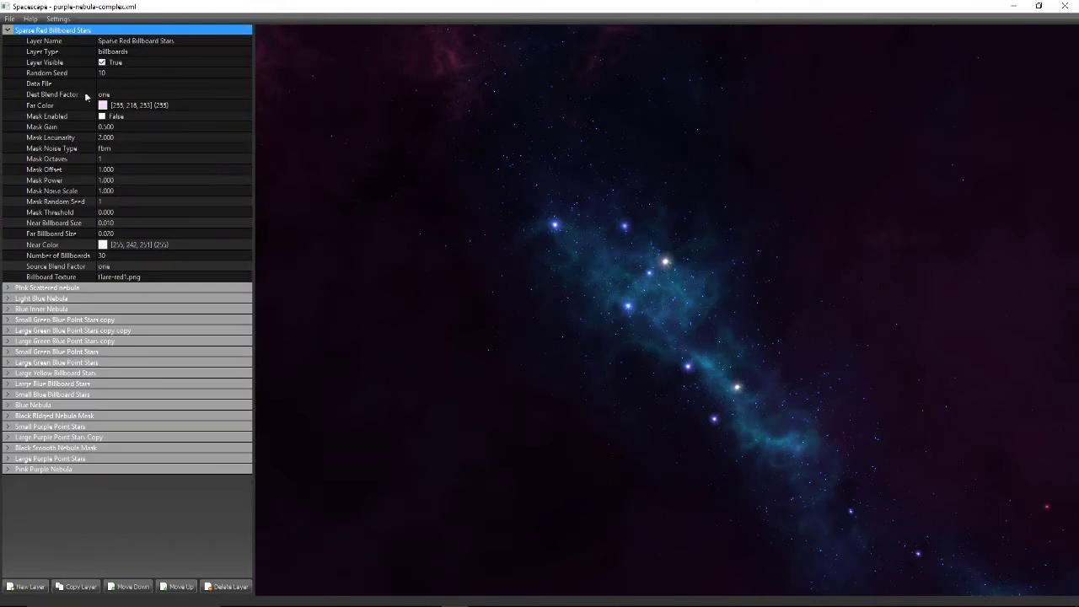
{"action": "left_click", "coordinate": [102, 106]}
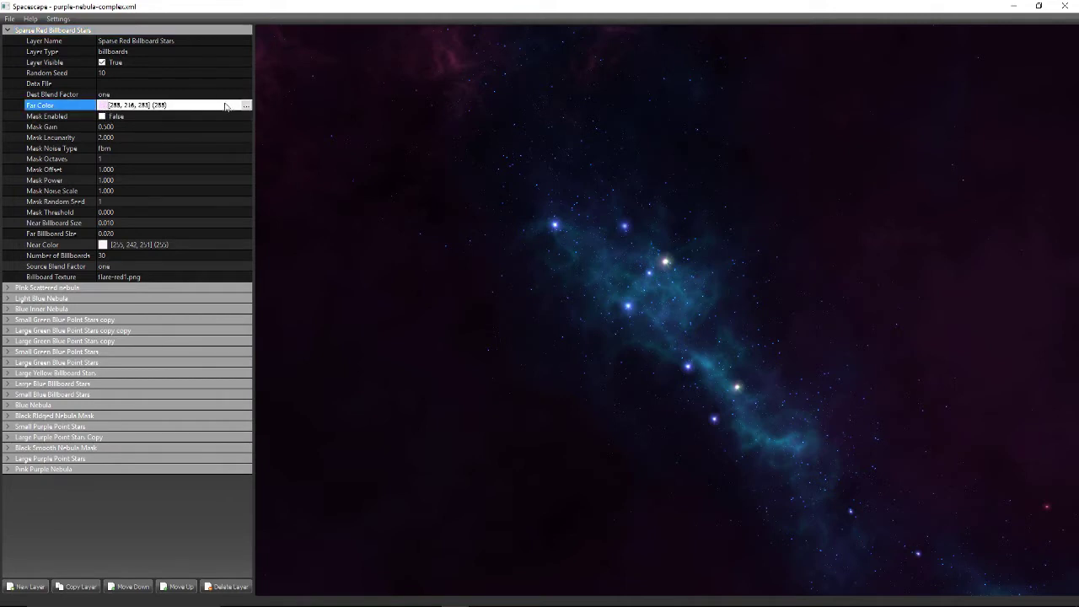
{"action": "left_click", "coordinate": [245, 105]}
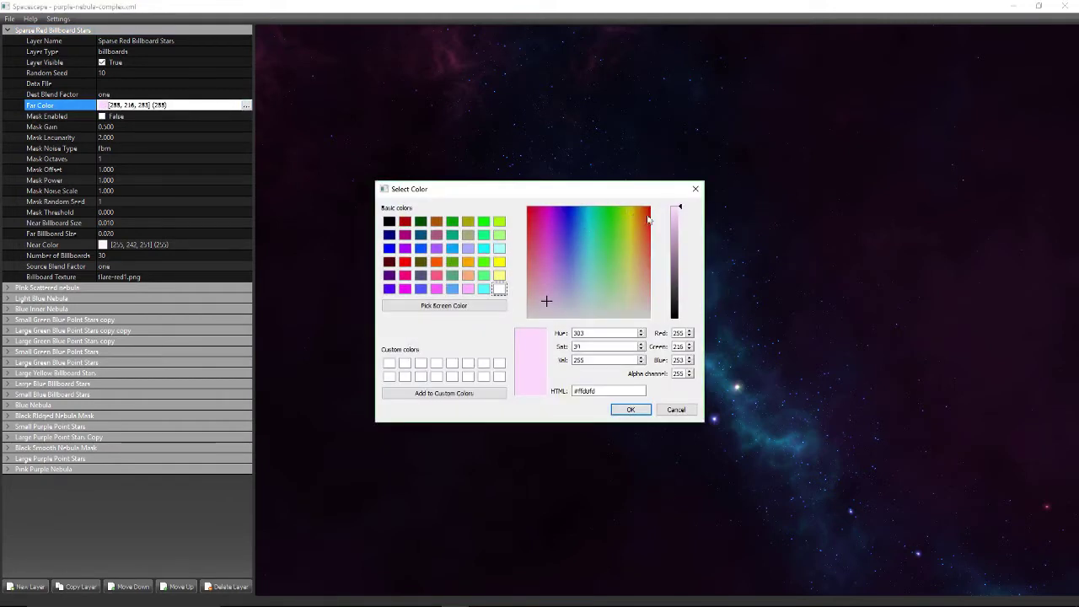
{"action": "left_click", "coordinate": [618, 220]}
{"action": "left_click", "coordinate": [624, 410]}
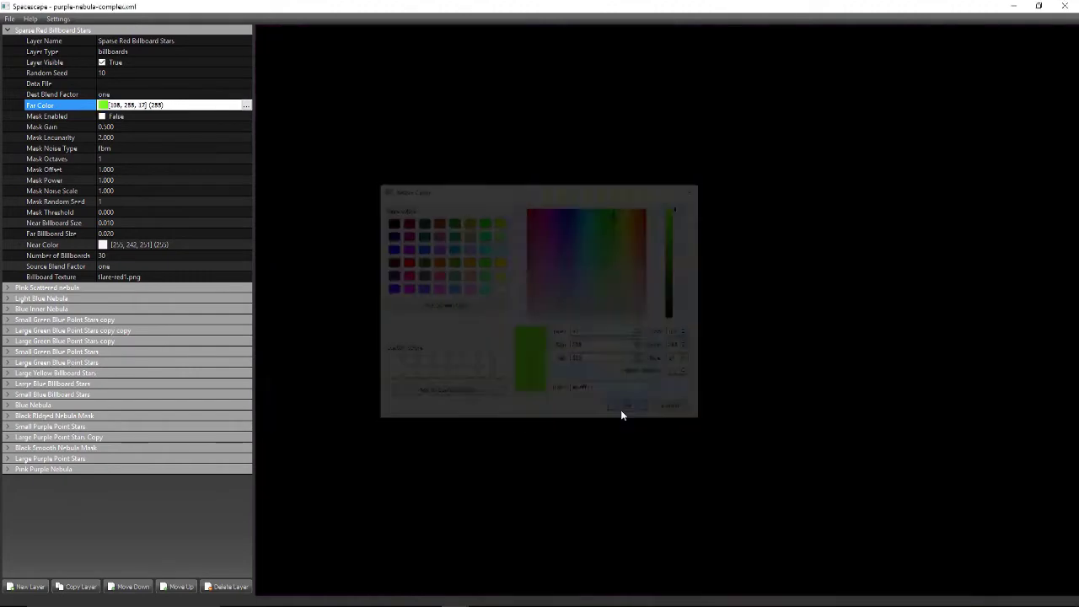
{"action": "mouse_move", "coordinate": [689, 306]}
{"action": "left_mouse_down"}
{"action": "mouse_move", "coordinate": [540, 261]}
{"action": "mouse_move", "coordinate": [308, 251]}
{"action": "mouse_move", "coordinate": [417, 229]}
{"action": "mouse_move", "coordinate": [276, 188]}
{"action": "left_mouse_up"}
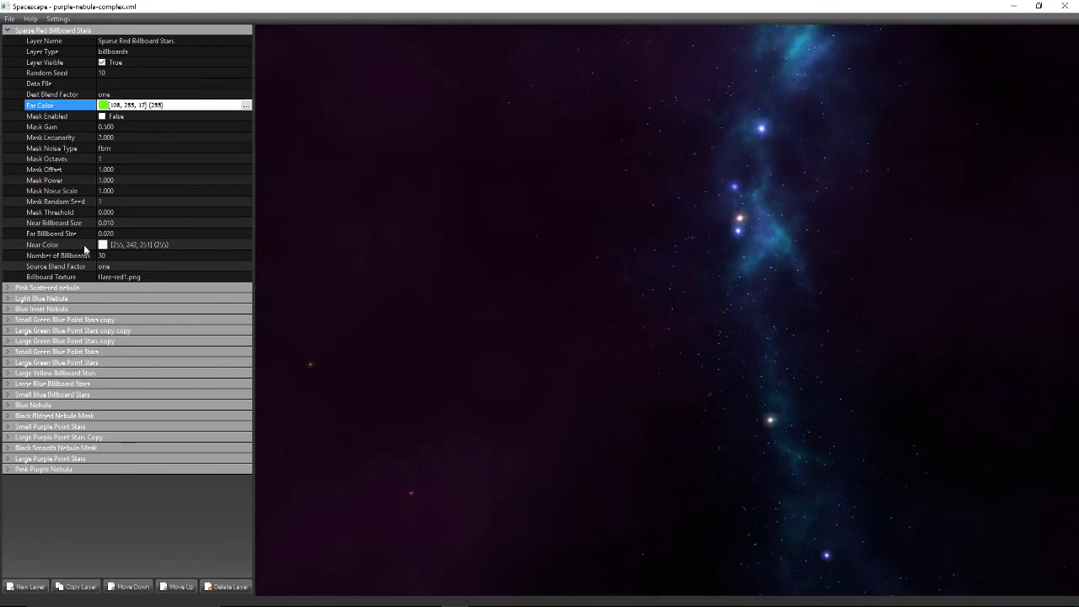
- Set its near colour to vivid blue [19, 50, 255] and collapse the layer
{"action": "left_click", "coordinate": [102, 244]}
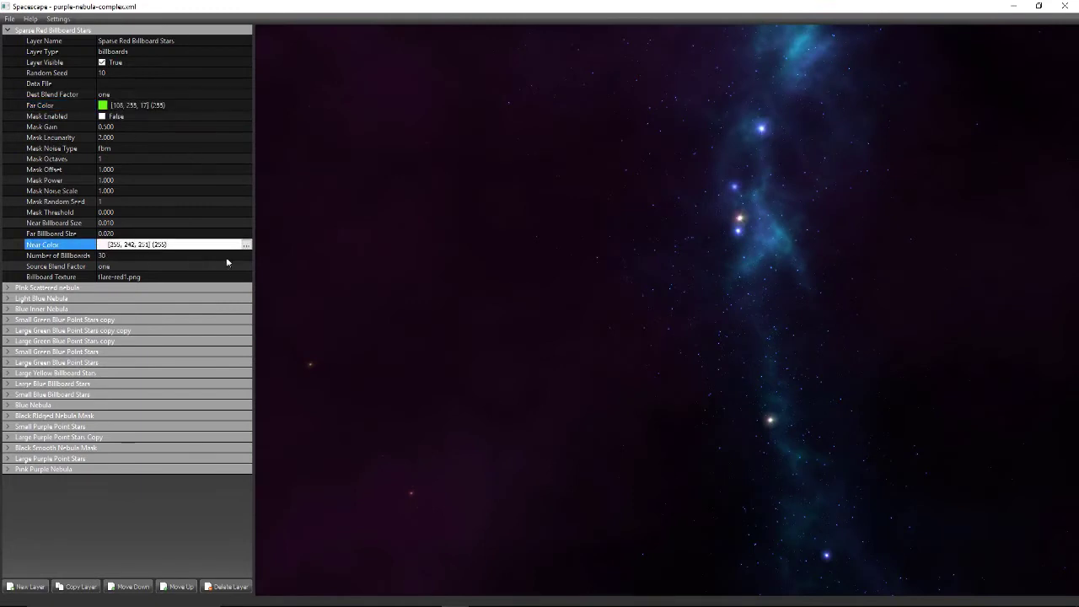
{"action": "left_click", "coordinate": [245, 245]}
{"action": "left_click", "coordinate": [571, 215]}
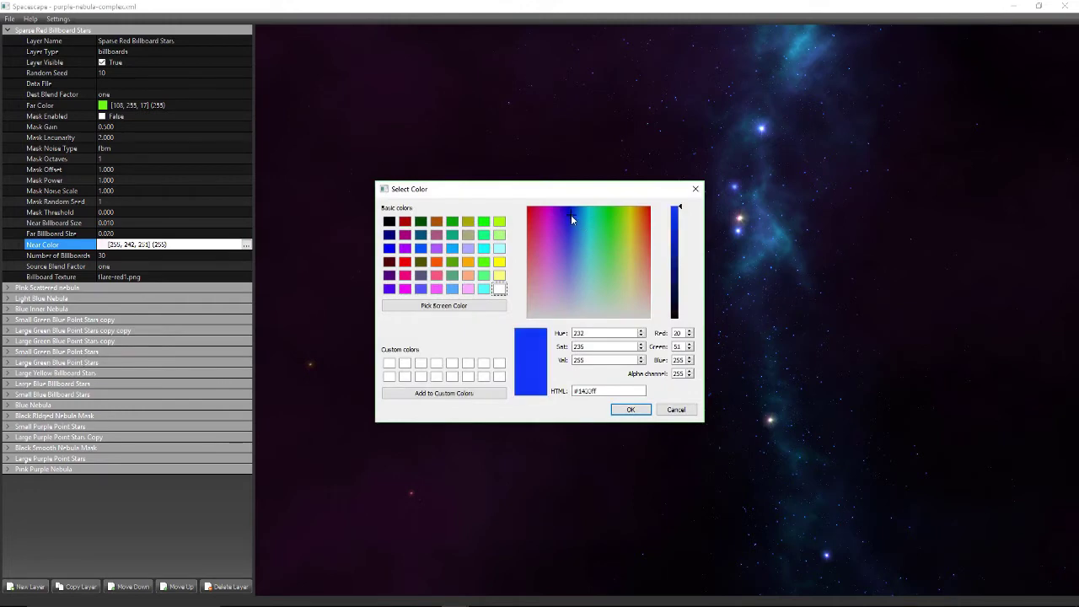
{"action": "left_click", "coordinate": [631, 409]}
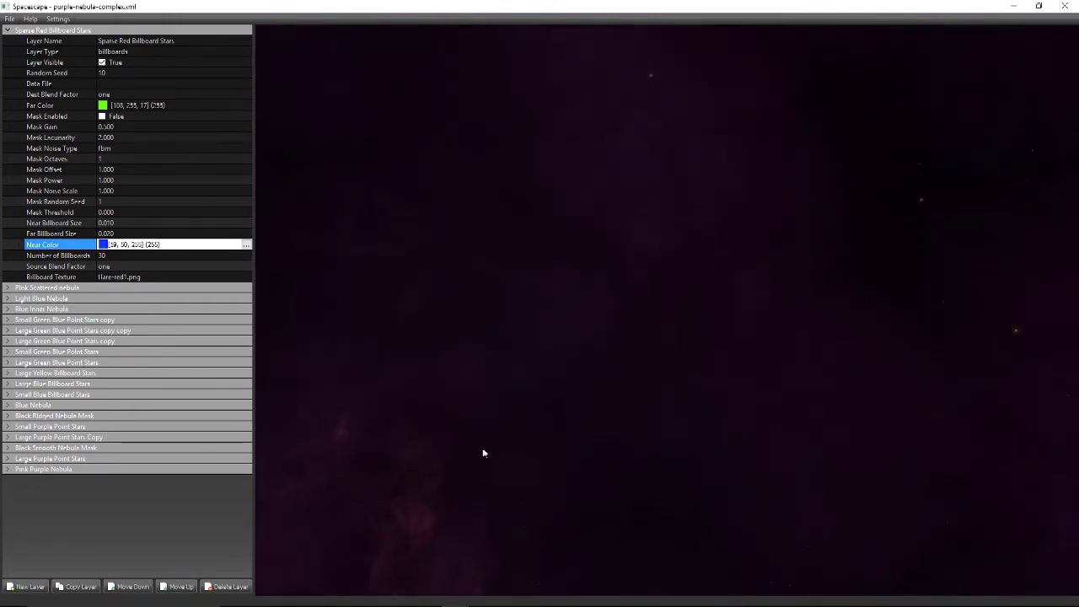
{"action": "left_click_drag", "start_coordinate": [594, 356], "coordinate": [682, 364]}
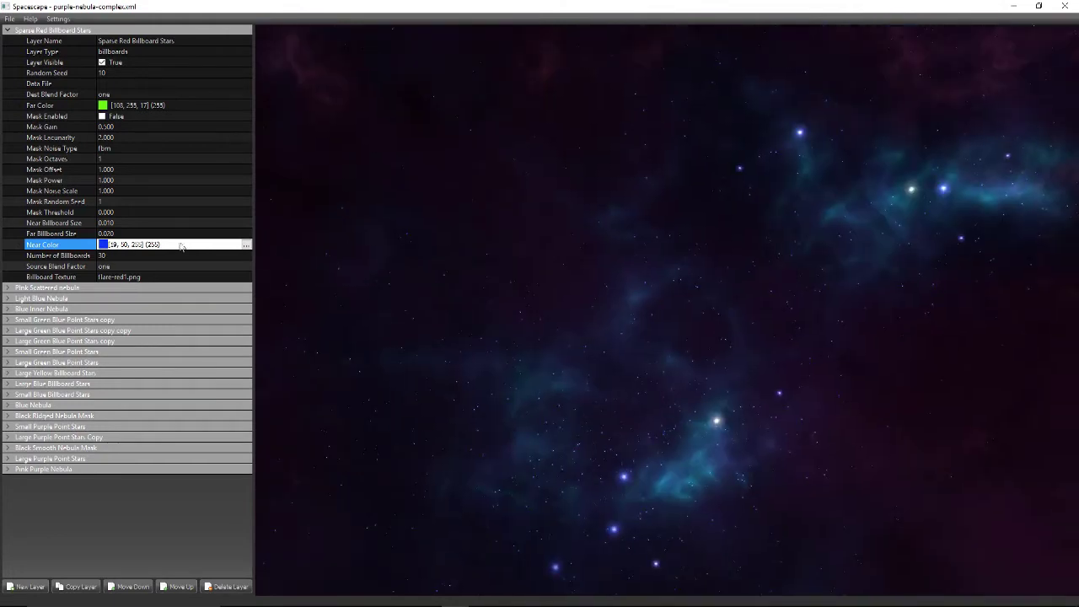
{"action": "left_click", "coordinate": [7, 31]}
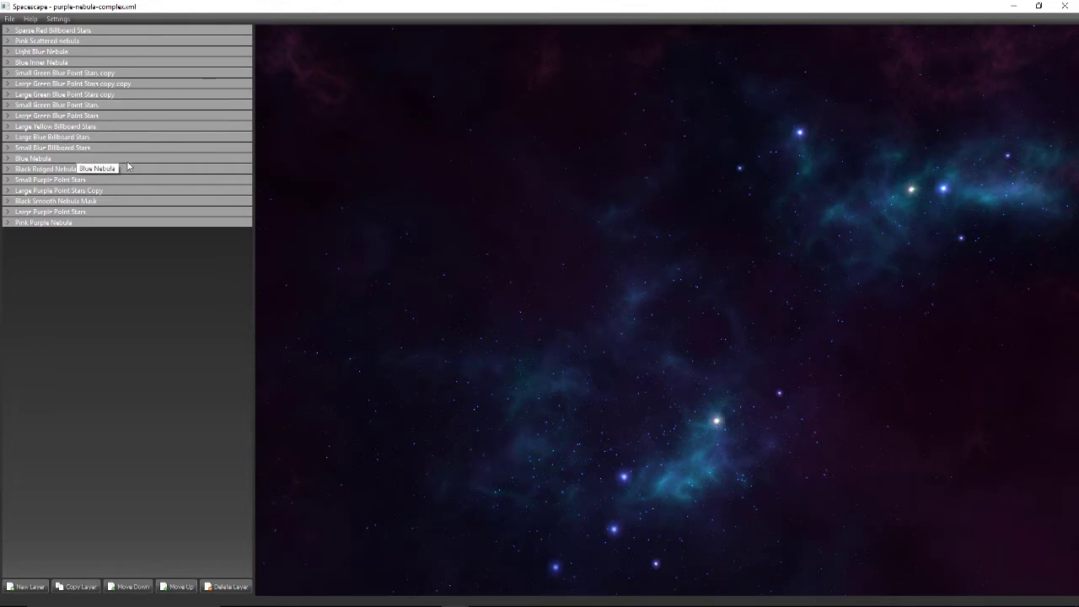
- Give Blue Nebula a green inner colour with value 112, then collapse the layer
{"action": "left_click", "coordinate": [42, 148]}
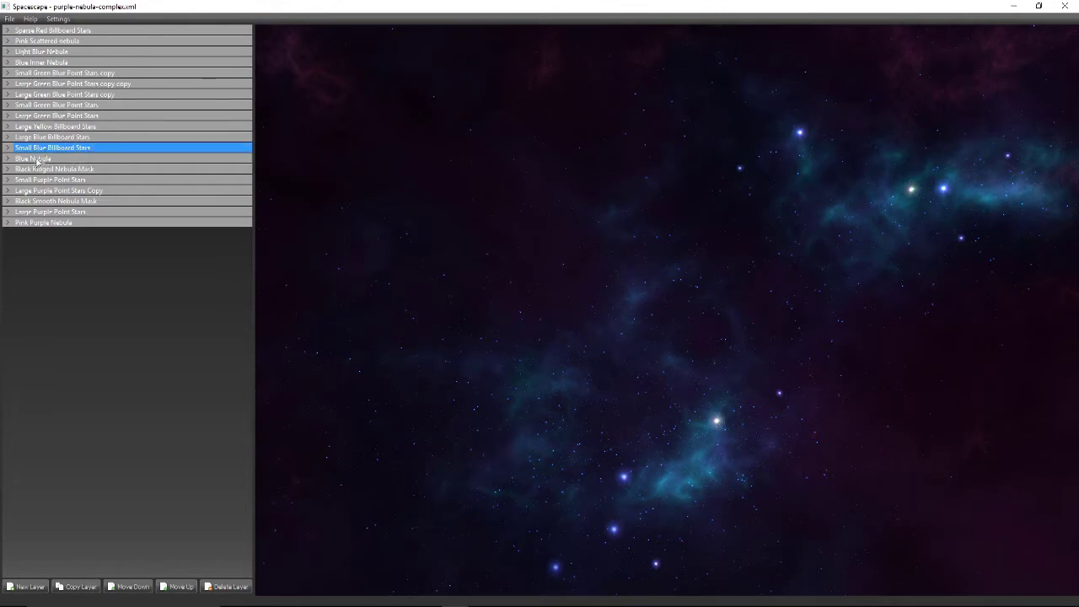
{"action": "left_click", "coordinate": [8, 159]}
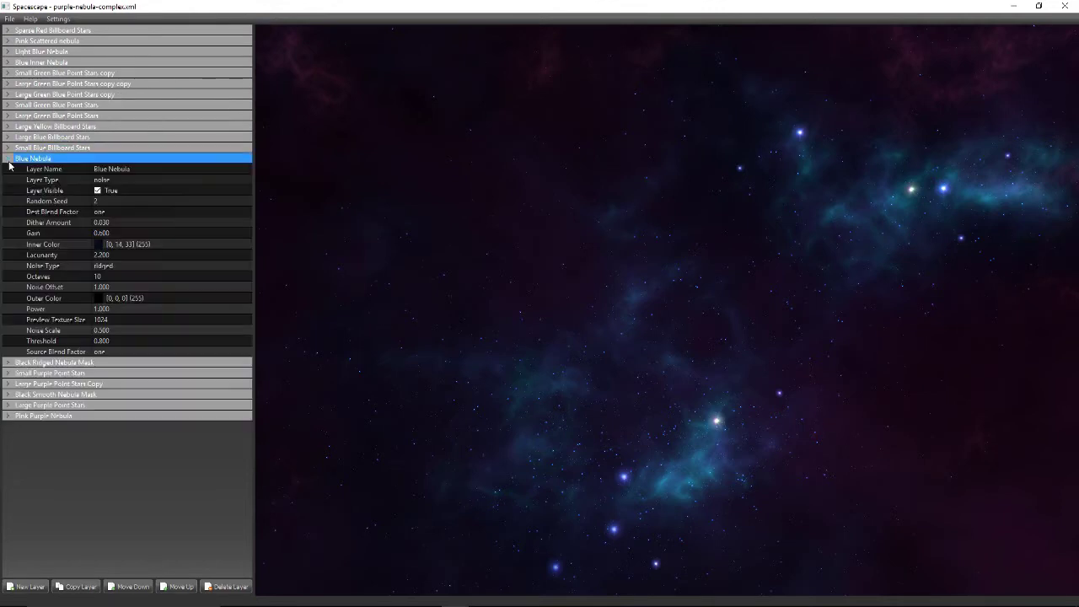
{"action": "left_click", "coordinate": [101, 243]}
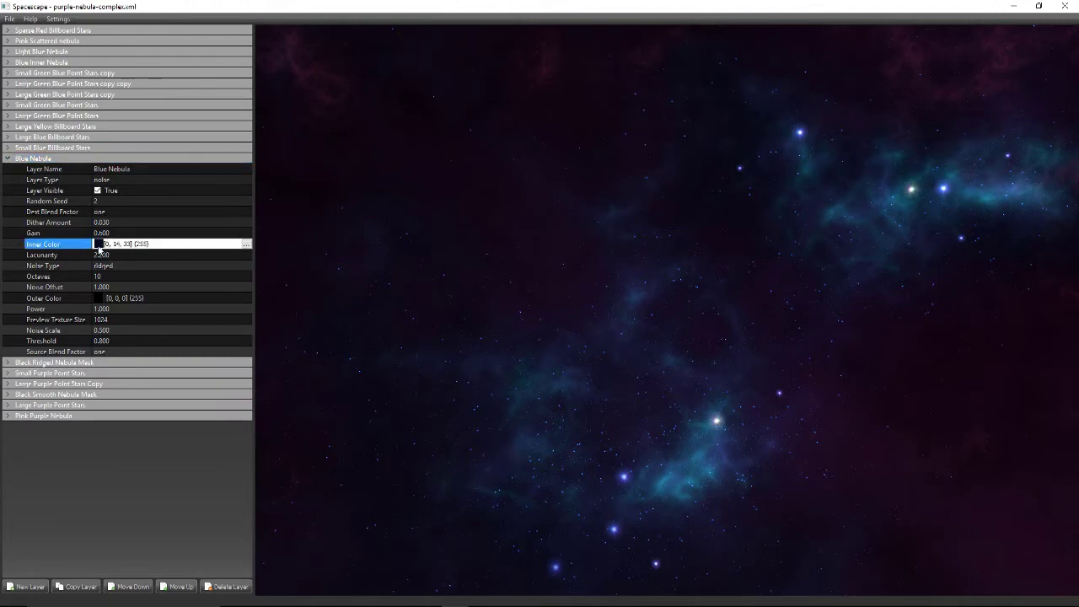
{"action": "left_click", "coordinate": [245, 243]}
{"action": "left_click", "coordinate": [616, 216]}
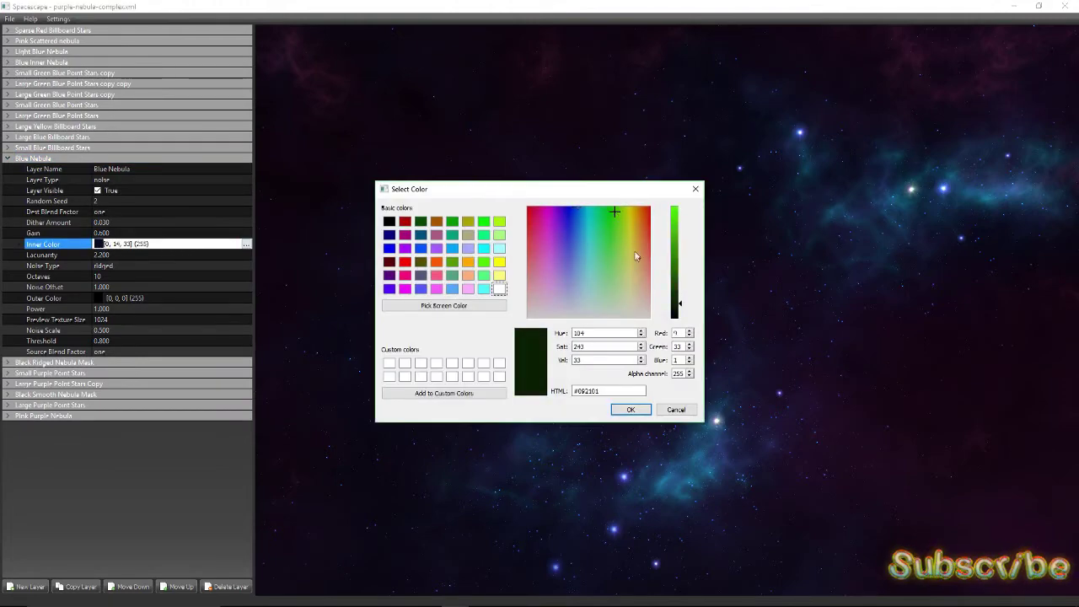
{"action": "left_click", "coordinate": [674, 268]}
{"action": "left_click", "coordinate": [621, 411]}
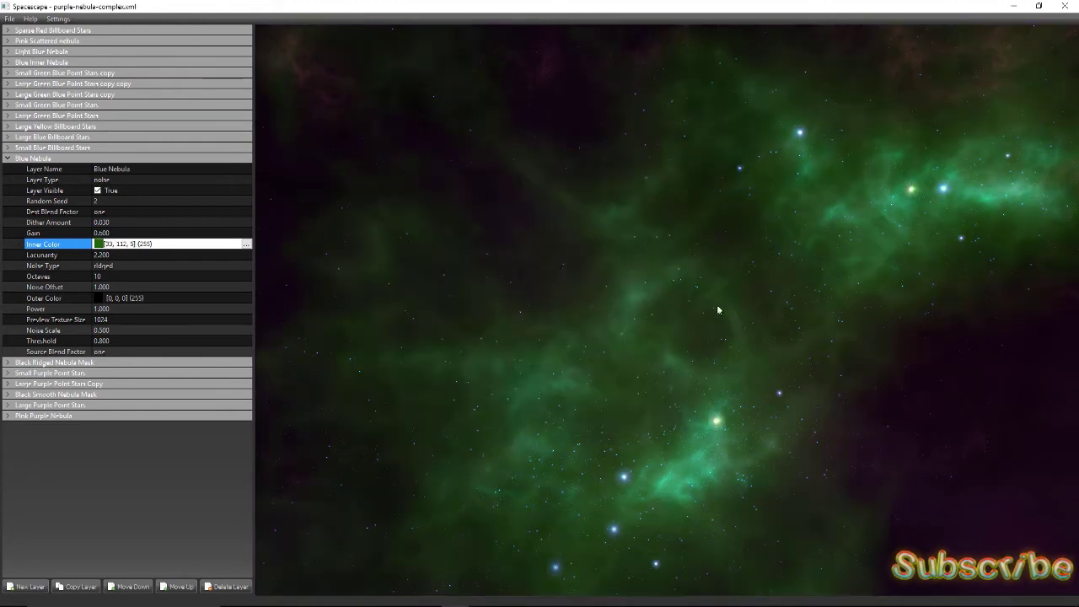
{"action": "mouse_move", "coordinate": [767, 372]}
{"action": "left_mouse_down"}
{"action": "mouse_move", "coordinate": [814, 260]}
{"action": "mouse_move", "coordinate": [915, 137]}
{"action": "left_mouse_up"}
{"action": "mouse_move", "coordinate": [667, 323]}
{"action": "left_mouse_down"}
{"action": "mouse_move", "coordinate": [728, 203]}
{"action": "mouse_move", "coordinate": [853, 185]}
{"action": "mouse_move", "coordinate": [819, 238]}
{"action": "mouse_move", "coordinate": [947, 253]}
{"action": "mouse_move", "coordinate": [863, 299]}
{"action": "mouse_move", "coordinate": [898, 202]}
{"action": "mouse_move", "coordinate": [1070, 164]}
{"action": "mouse_move", "coordinate": [621, 261]}
{"action": "mouse_move", "coordinate": [672, 366]}
{"action": "mouse_move", "coordinate": [680, 345]}
{"action": "mouse_move", "coordinate": [838, 417]}
{"action": "mouse_move", "coordinate": [818, 554]}
{"action": "left_mouse_up"}
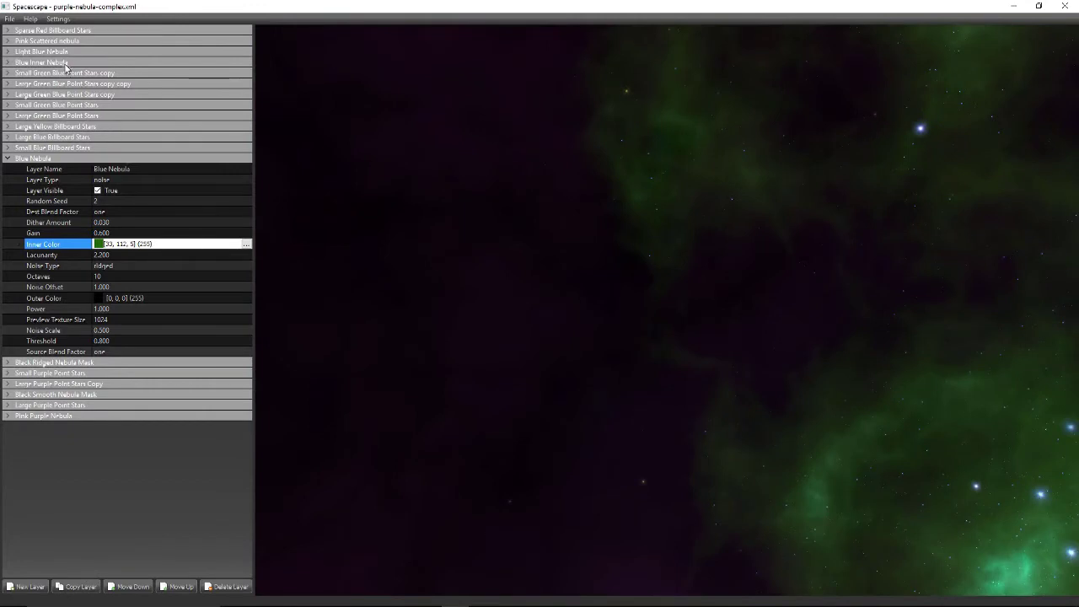
{"action": "left_click", "coordinate": [8, 158]}
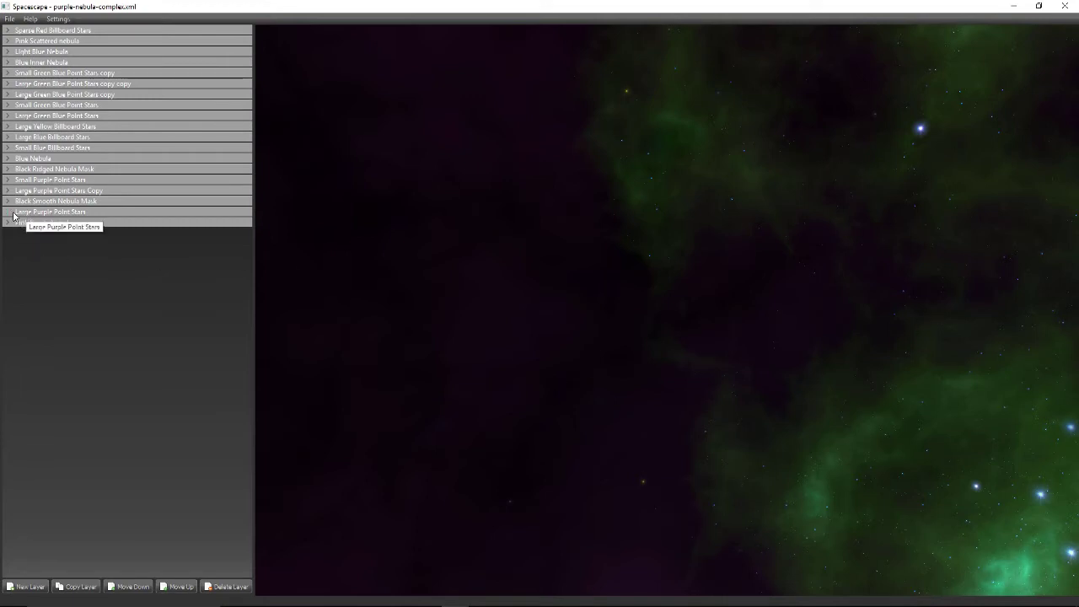
- Set the Large Purple Point Stars near colour to dark red [65, 0, 1]
{"action": "left_click", "coordinate": [10, 215]}
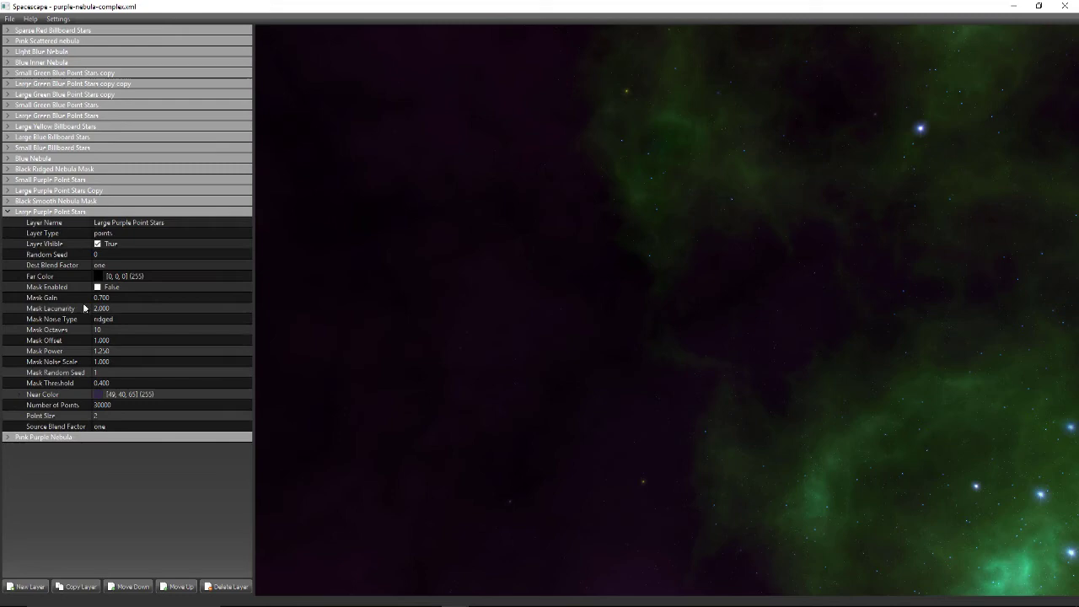
{"action": "left_click", "coordinate": [99, 396]}
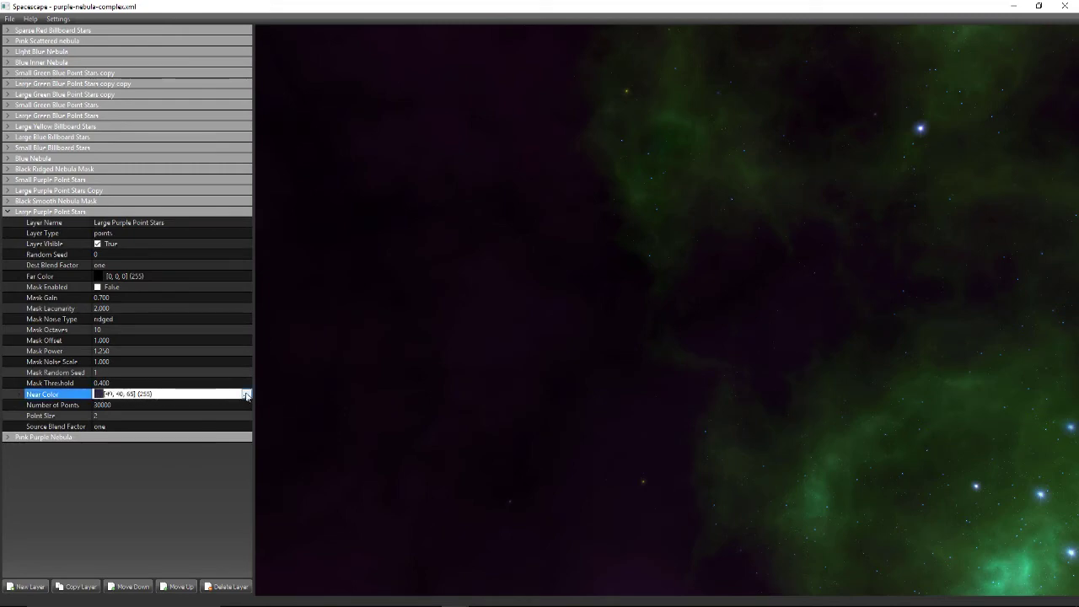
{"action": "left_click", "coordinate": [246, 394]}
{"action": "left_click_drag", "start_coordinate": [543, 233], "coordinate": [500, 195]}
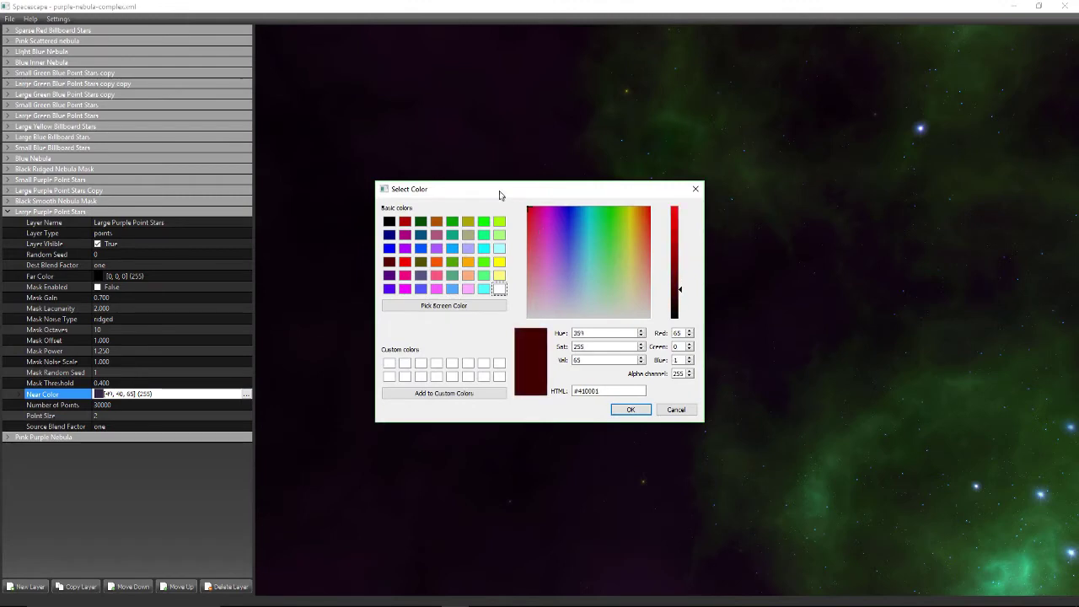
{"action": "left_click", "coordinate": [623, 410]}
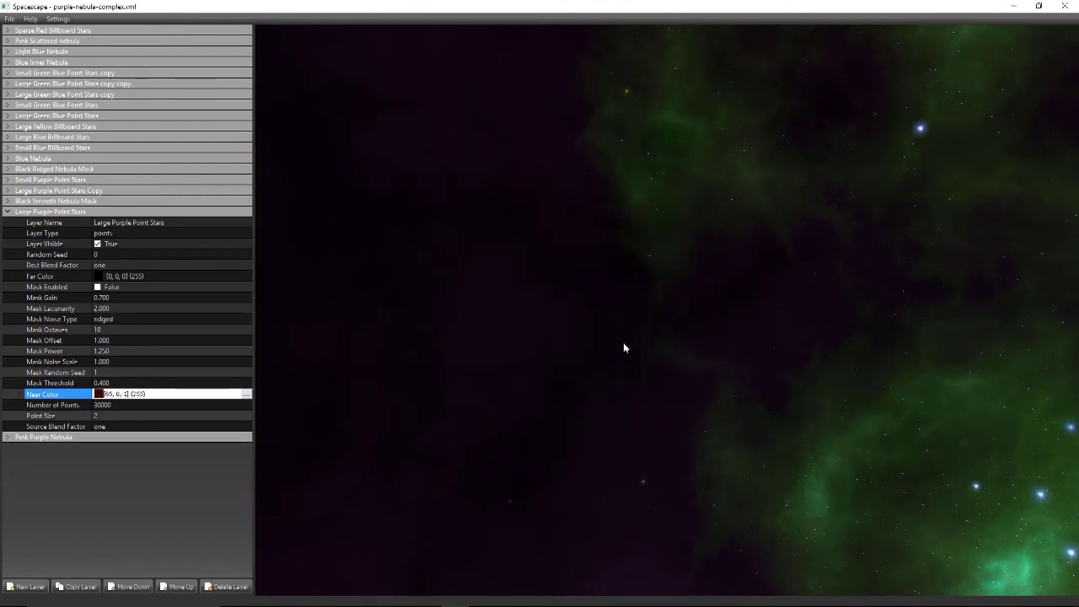
{"action": "mouse_move", "coordinate": [573, 338]}
{"action": "left_mouse_down"}
{"action": "mouse_move", "coordinate": [667, 301]}
{"action": "mouse_move", "coordinate": [655, 265]}
{"action": "mouse_move", "coordinate": [598, 255]}
{"action": "mouse_move", "coordinate": [643, 300]}
{"action": "mouse_move", "coordinate": [612, 210]}
{"action": "mouse_move", "coordinate": [378, 181]}
{"action": "mouse_move", "coordinate": [458, 207]}
{"action": "mouse_move", "coordinate": [498, 236]}
{"action": "left_mouse_up"}
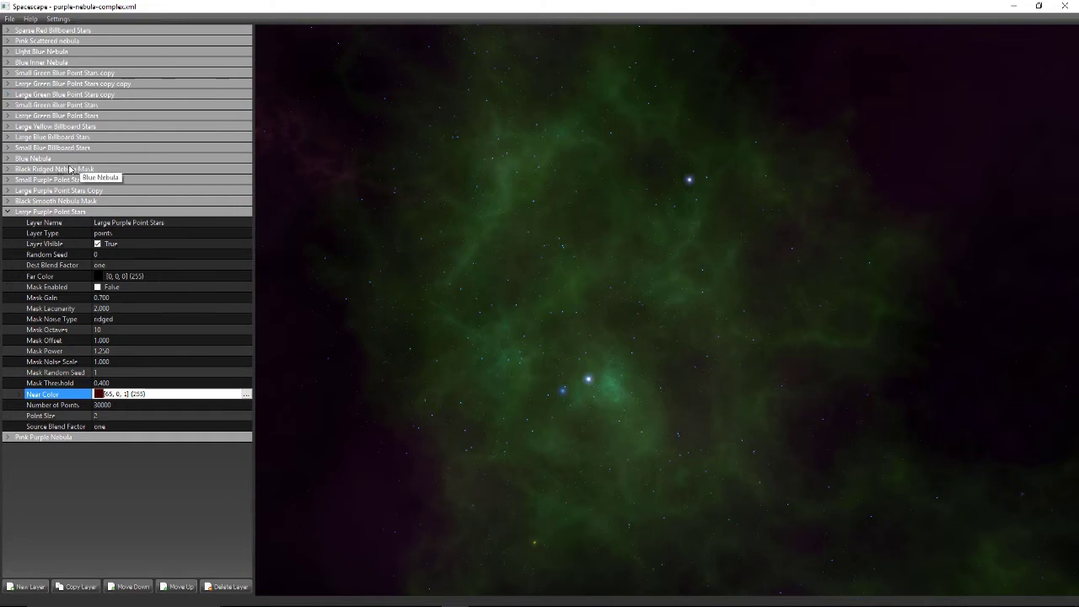
- Set the Large Blue Billboard Stars near colour to red [144, 0, 2]
{"action": "left_click", "coordinate": [21, 138]}
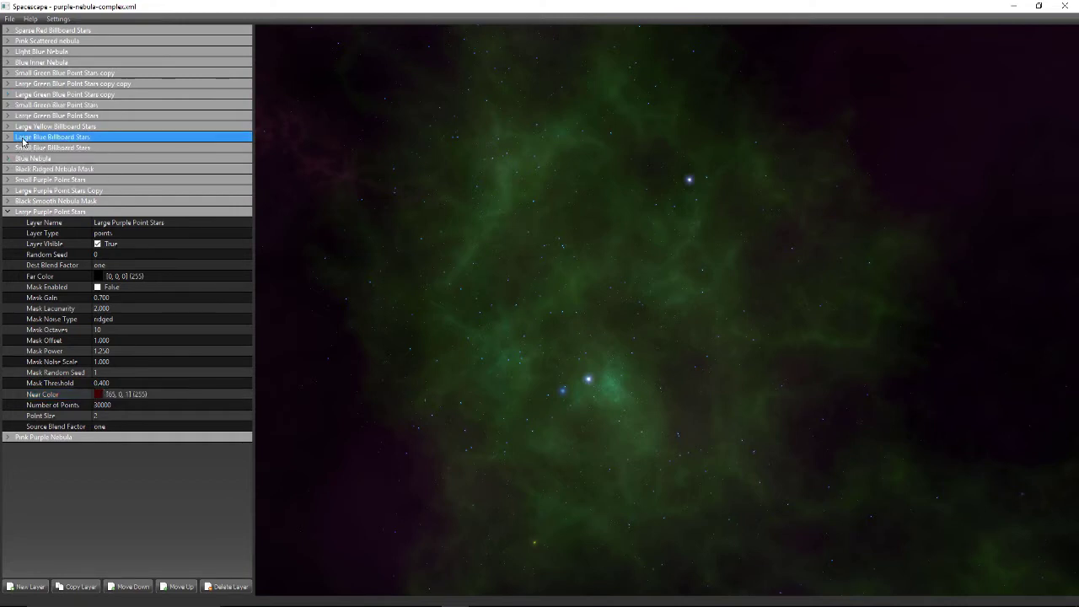
{"action": "left_click", "coordinate": [10, 140]}
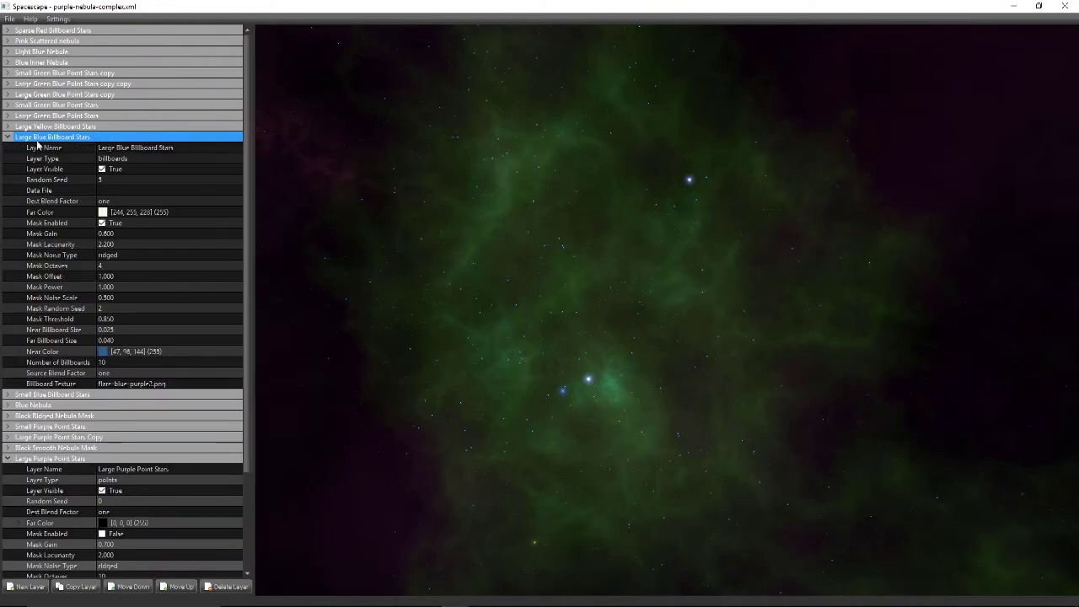
{"action": "left_click", "coordinate": [101, 355]}
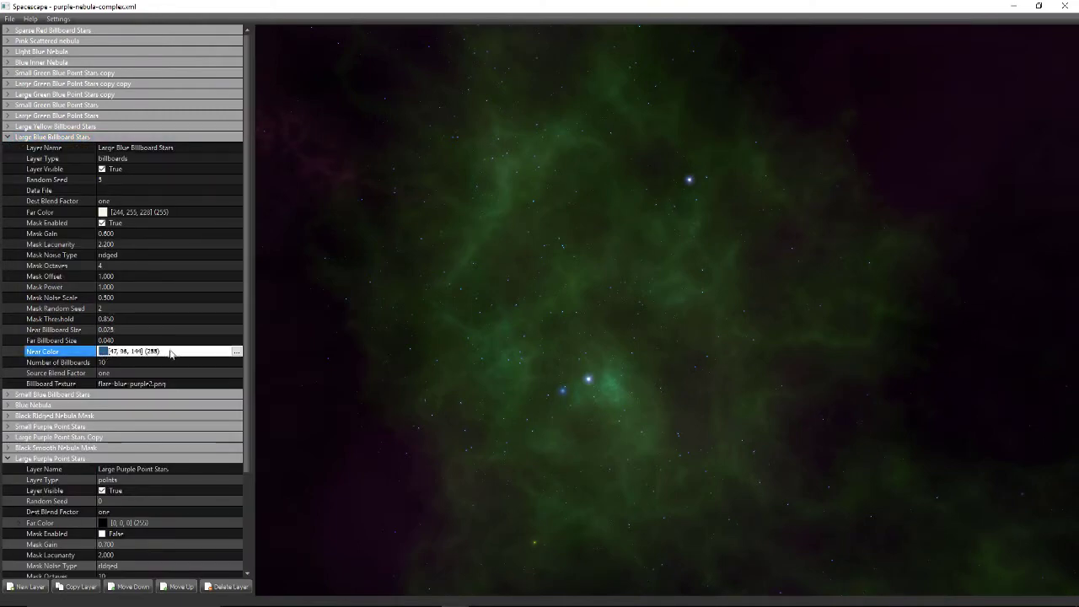
{"action": "left_click", "coordinate": [237, 351]}
{"action": "left_click_drag", "start_coordinate": [531, 236], "coordinate": [522, 204]}
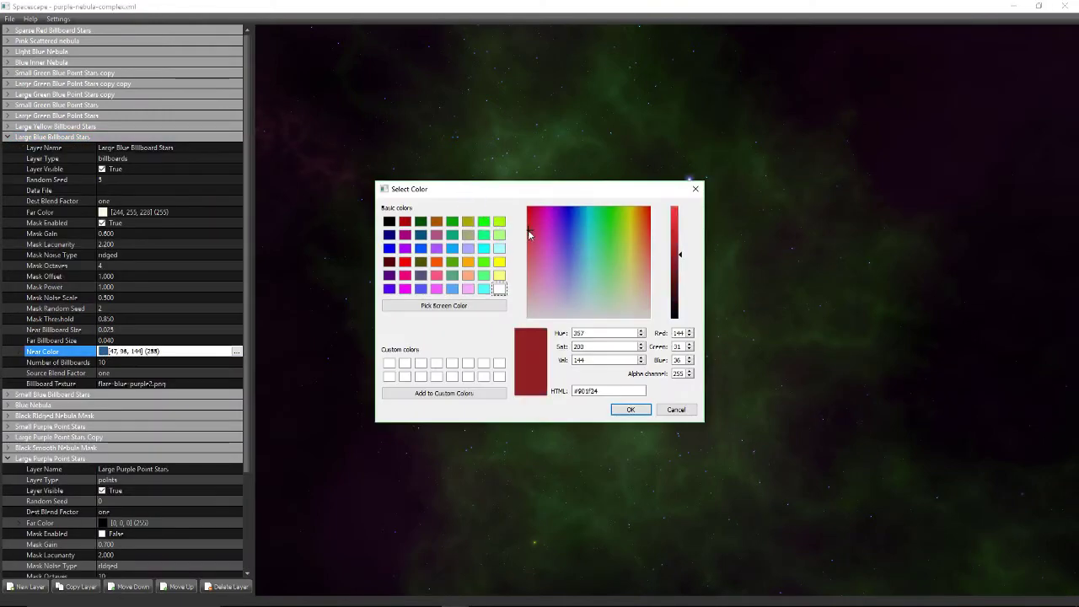
{"action": "left_click", "coordinate": [631, 410]}
{"action": "mouse_move", "coordinate": [696, 349]}
{"action": "left_mouse_down"}
{"action": "mouse_move", "coordinate": [573, 301]}
{"action": "mouse_move", "coordinate": [735, 470]}
{"action": "mouse_move", "coordinate": [720, 409]}
{"action": "mouse_move", "coordinate": [560, 385]}
{"action": "left_mouse_up"}
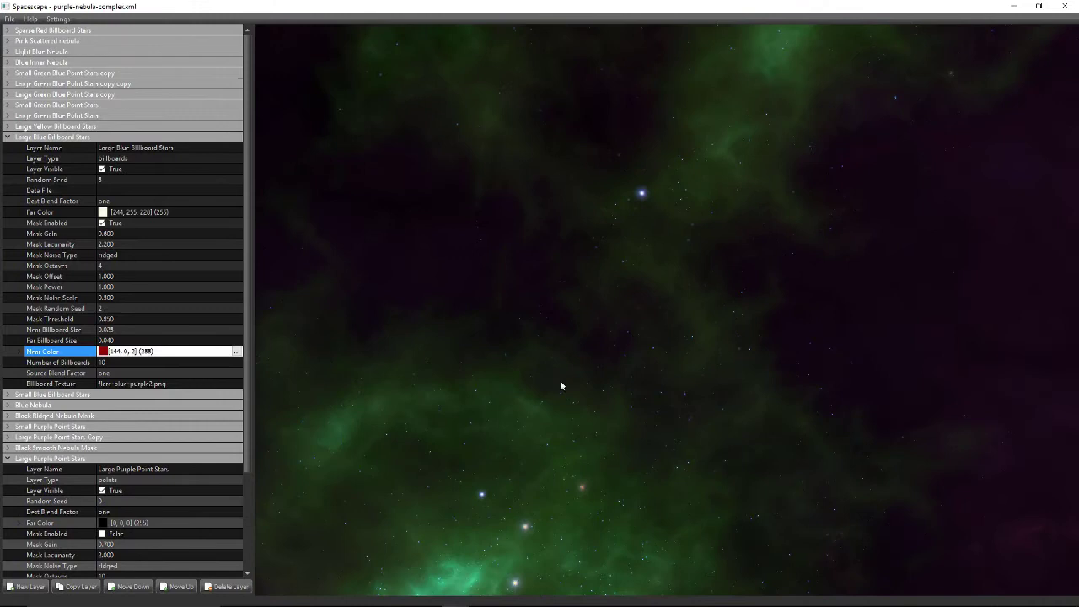
- Try an orange near colour on the Large Green Blue Point Stars copy layer
{"action": "left_click", "coordinate": [28, 95]}
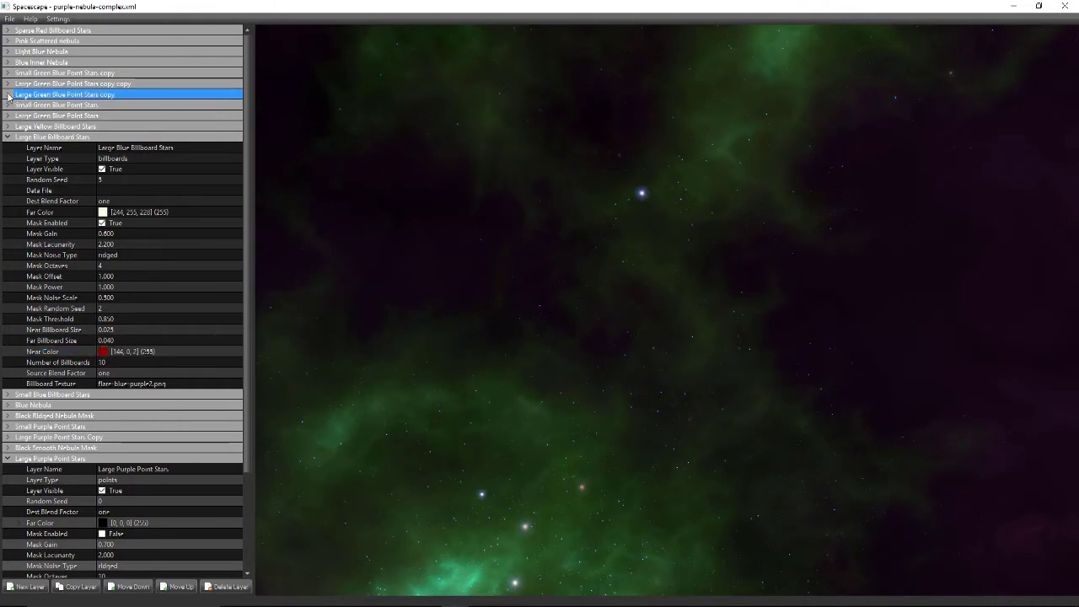
{"action": "left_click", "coordinate": [9, 95]}
{"action": "left_click", "coordinate": [104, 279]}
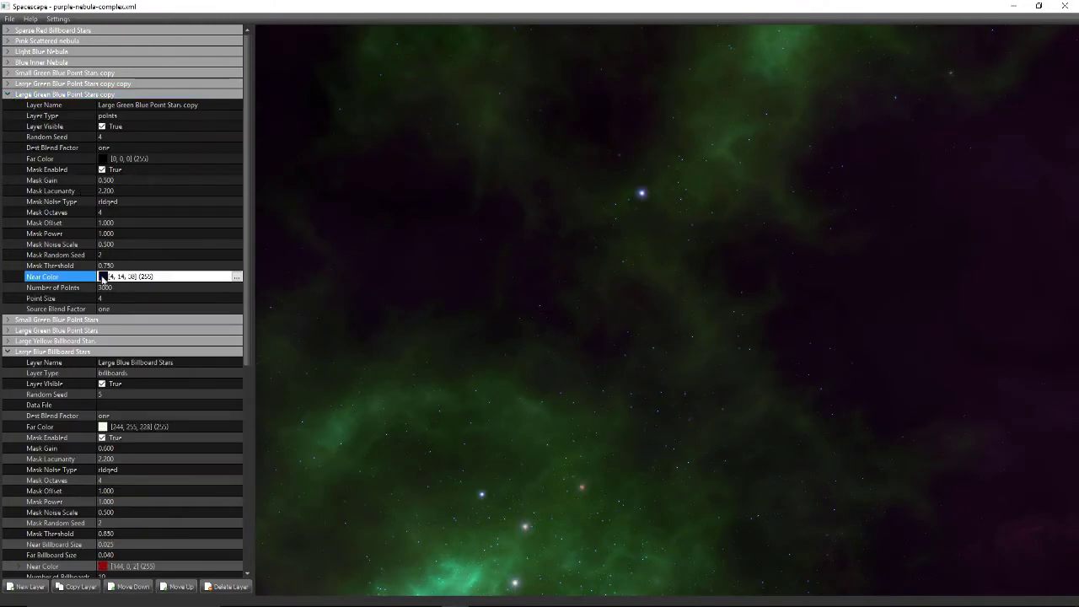
{"action": "left_click", "coordinate": [235, 277]}
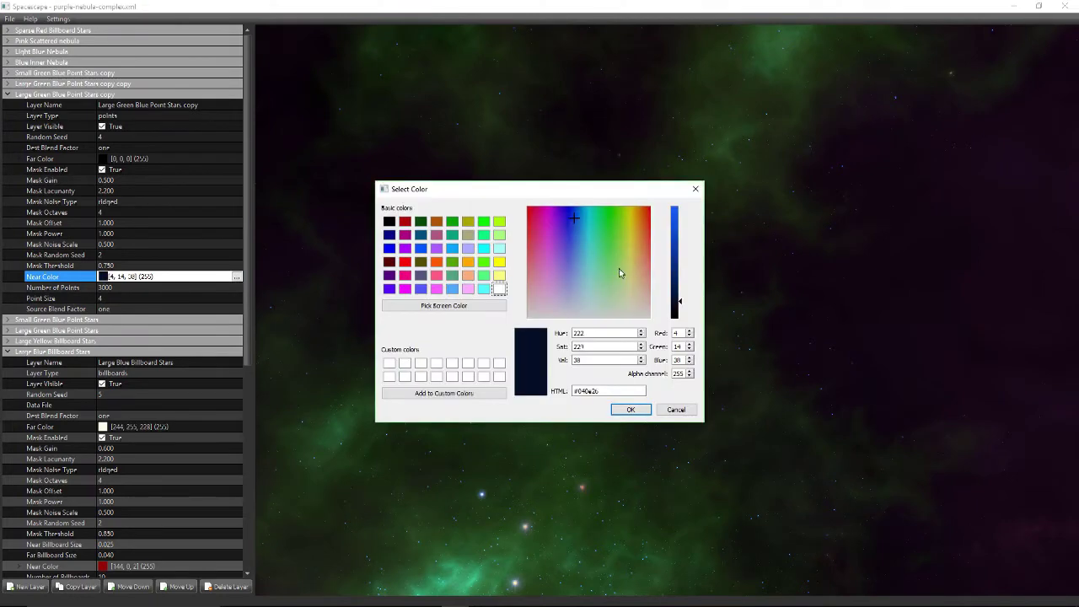
{"action": "left_click", "coordinate": [639, 211]}
{"action": "left_click", "coordinate": [673, 233]}
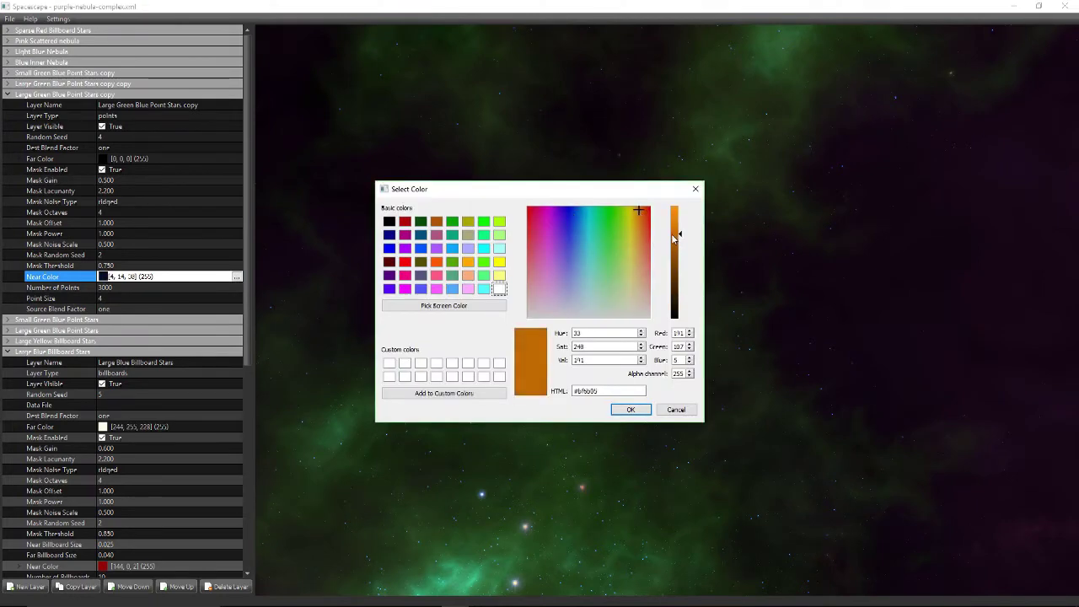
{"action": "left_click", "coordinate": [632, 410]}
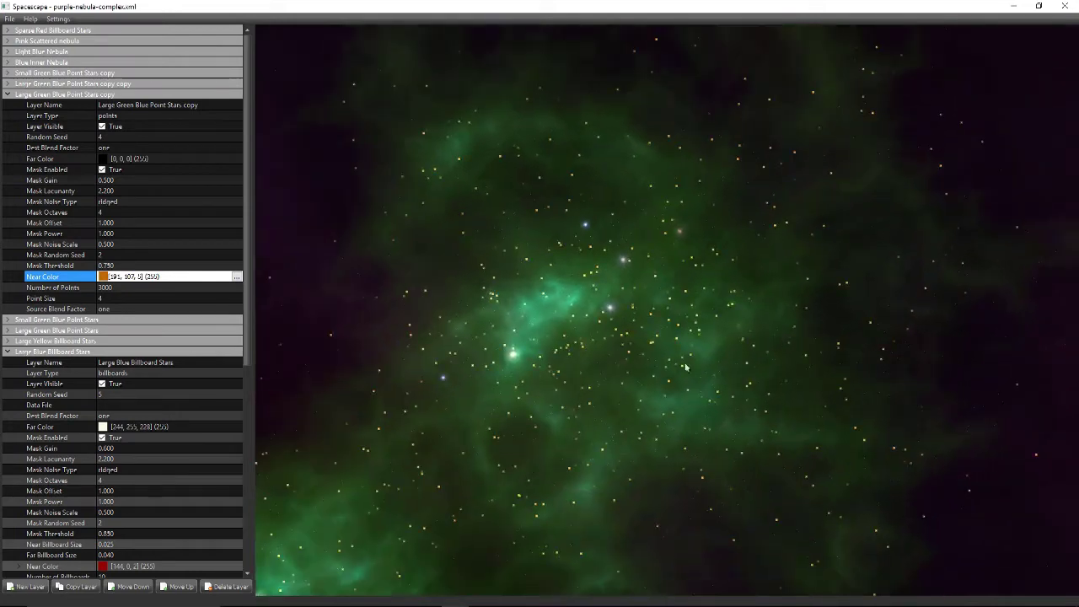
{"action": "mouse_move", "coordinate": [685, 366]}
{"action": "left_mouse_down"}
{"action": "mouse_move", "coordinate": [631, 429]}
{"action": "mouse_move", "coordinate": [612, 344]}
{"action": "mouse_move", "coordinate": [536, 348]}
{"action": "left_mouse_up"}
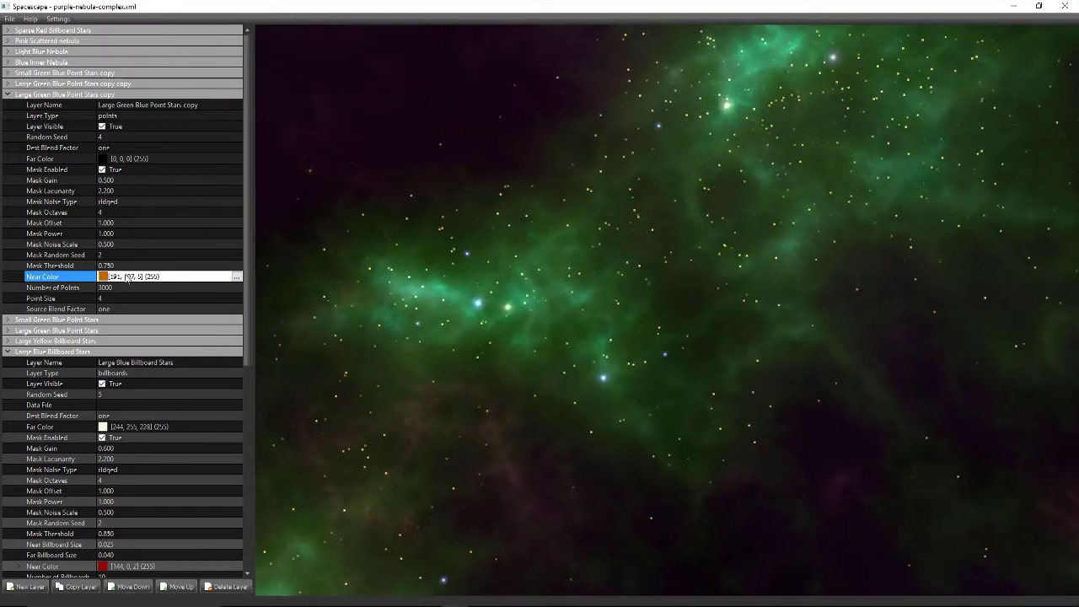
- Change that near colour to dark navy [12, 12, 106]
{"action": "left_click", "coordinate": [237, 276]}
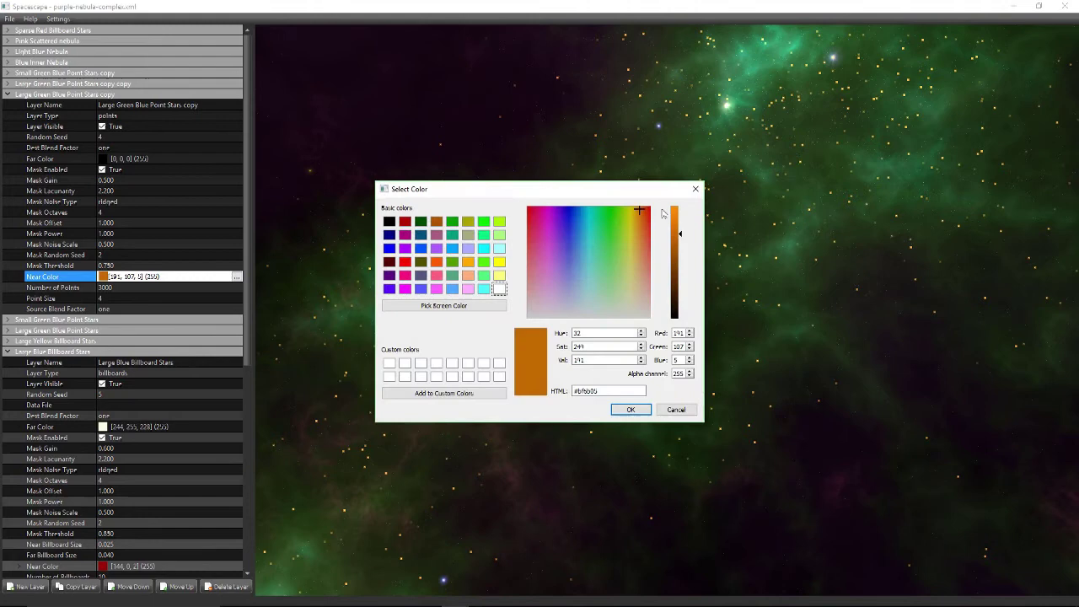
{"action": "left_click_drag", "start_coordinate": [578, 241], "coordinate": [568, 218]}
{"action": "left_click", "coordinate": [678, 274]}
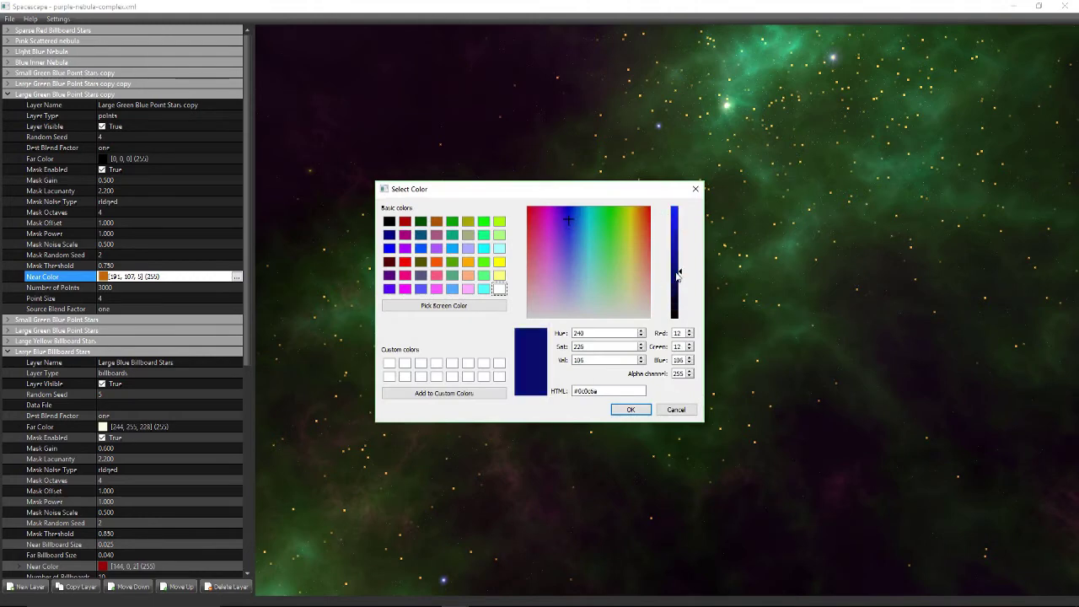
{"action": "left_click", "coordinate": [632, 411]}
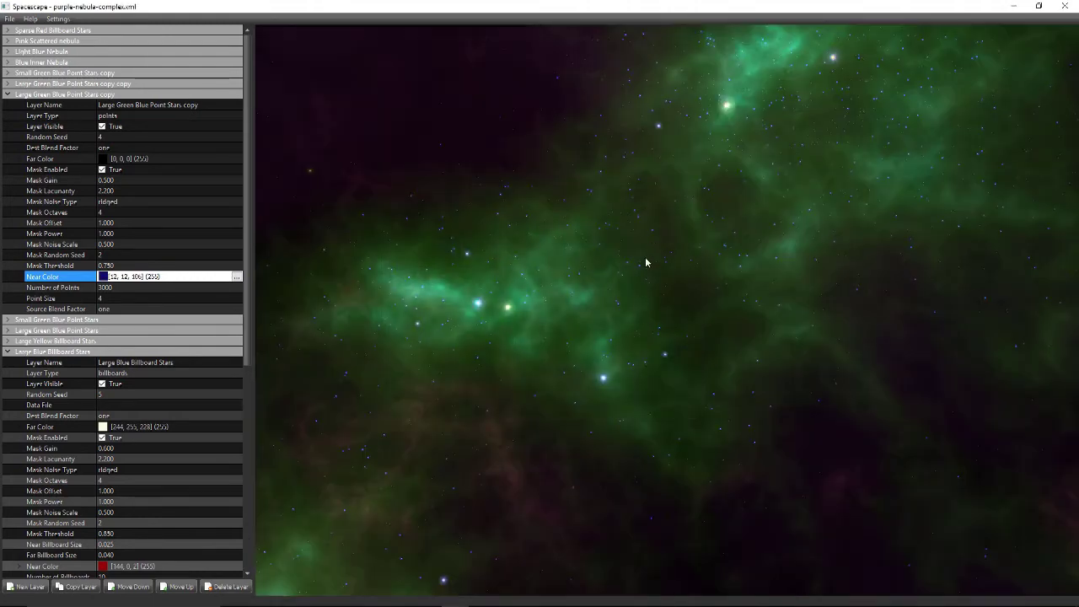
{"action": "mouse_move", "coordinate": [646, 262]}
{"action": "left_mouse_down"}
{"action": "mouse_move", "coordinate": [666, 225]}
{"action": "mouse_move", "coordinate": [742, 258]}
{"action": "mouse_move", "coordinate": [795, 226]}
{"action": "mouse_move", "coordinate": [742, 178]}
{"action": "left_mouse_up"}
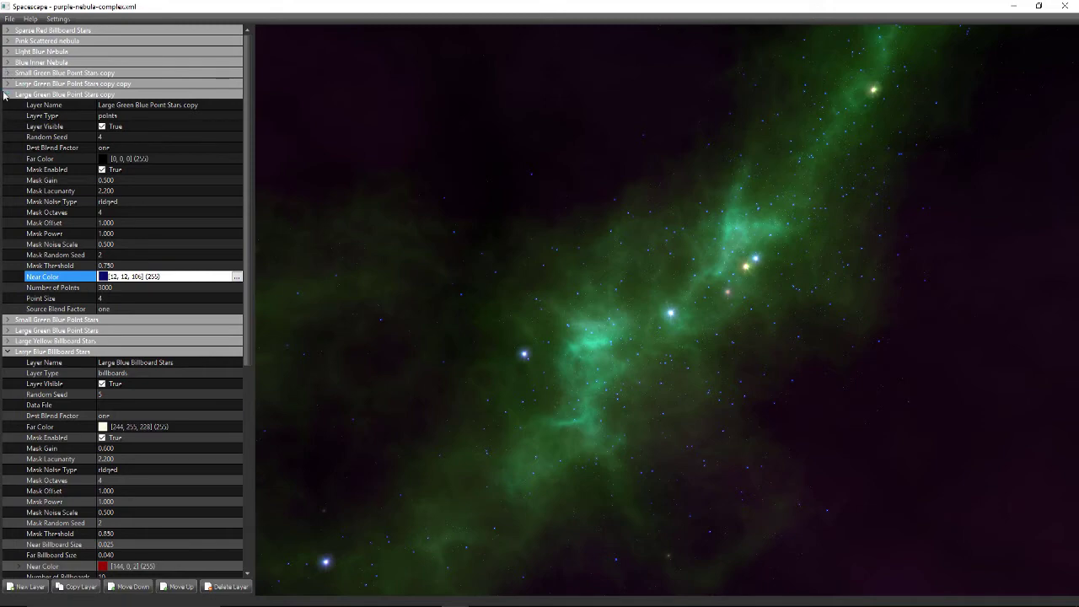
- Set the Blue Inner Nebula's inner colour to bright green
{"action": "left_click", "coordinate": [8, 62]}
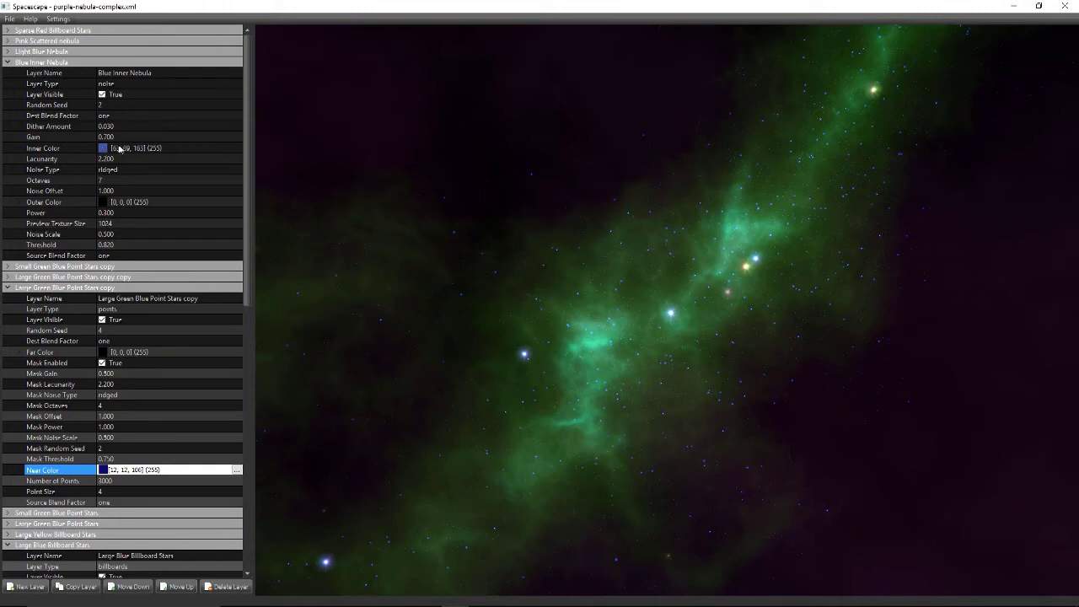
{"action": "left_click", "coordinate": [154, 149]}
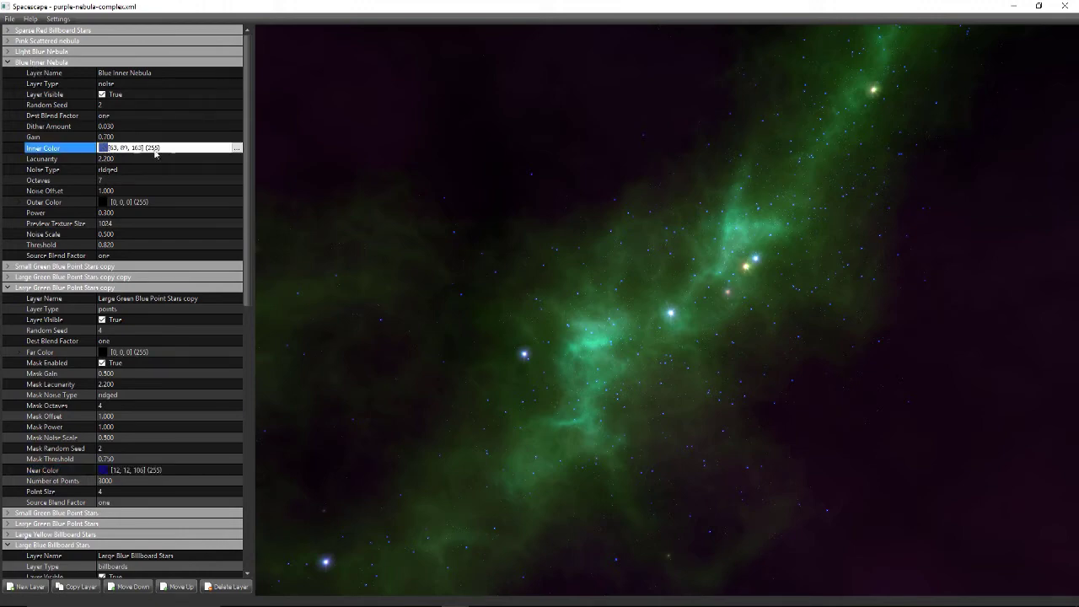
{"action": "left_click", "coordinate": [236, 149]}
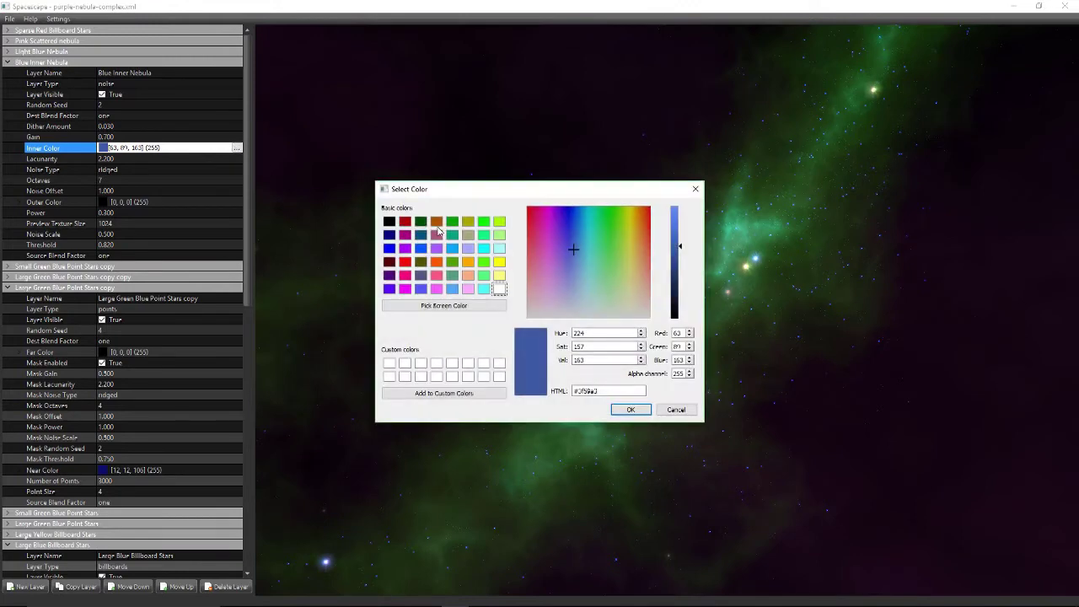
{"action": "left_click", "coordinate": [484, 222]}
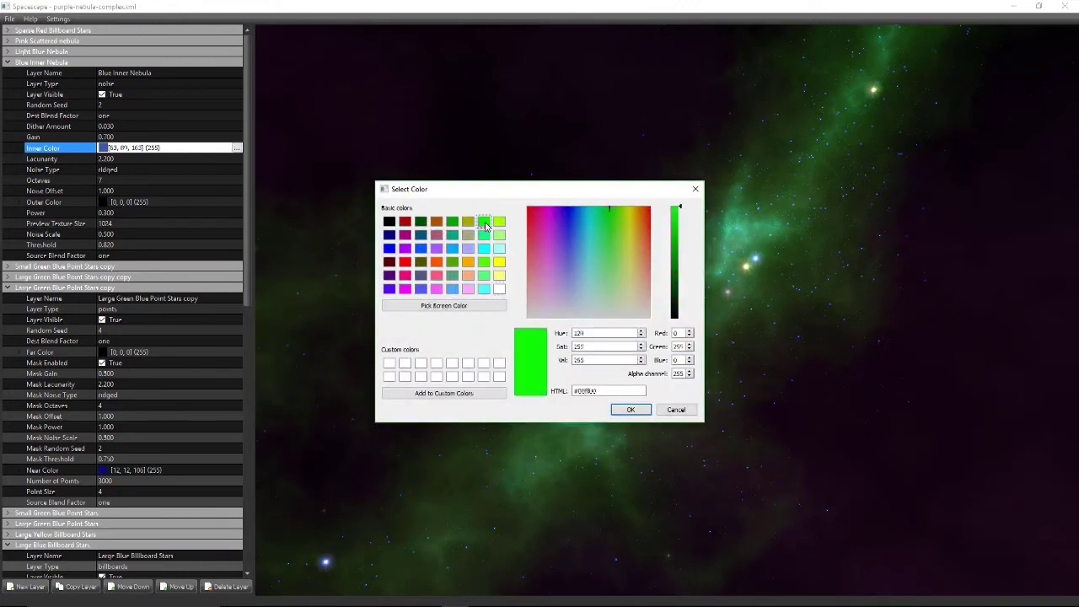
{"action": "left_click", "coordinate": [631, 409]}
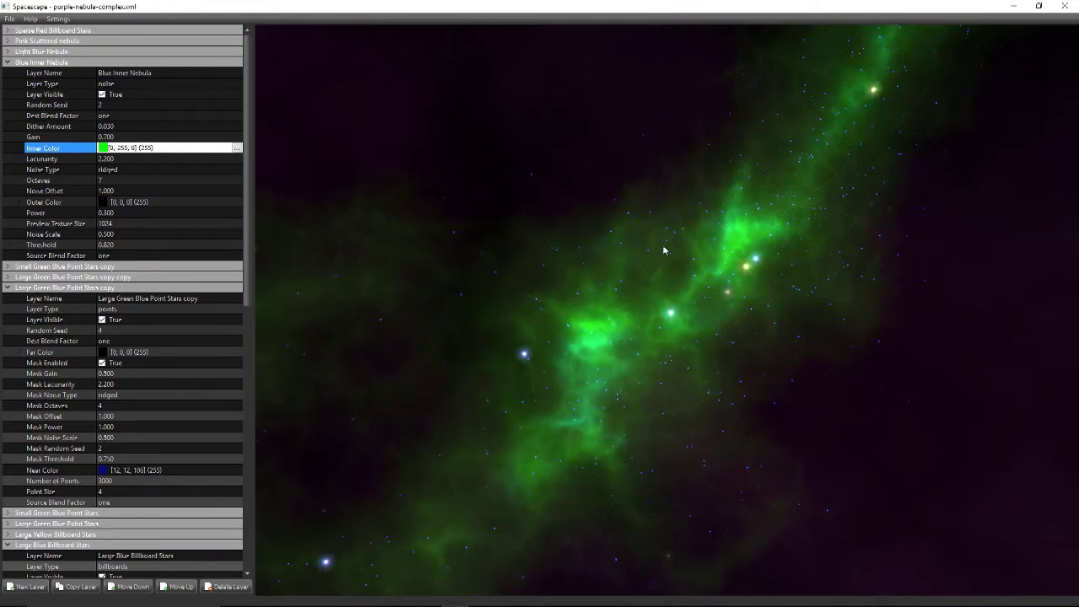
- Change that inner colour to pure red [255, 0, 0] and collapse the layer
{"action": "left_click", "coordinate": [236, 148]}
{"action": "left_click_drag", "start_coordinate": [567, 253], "coordinate": [670, 189]}
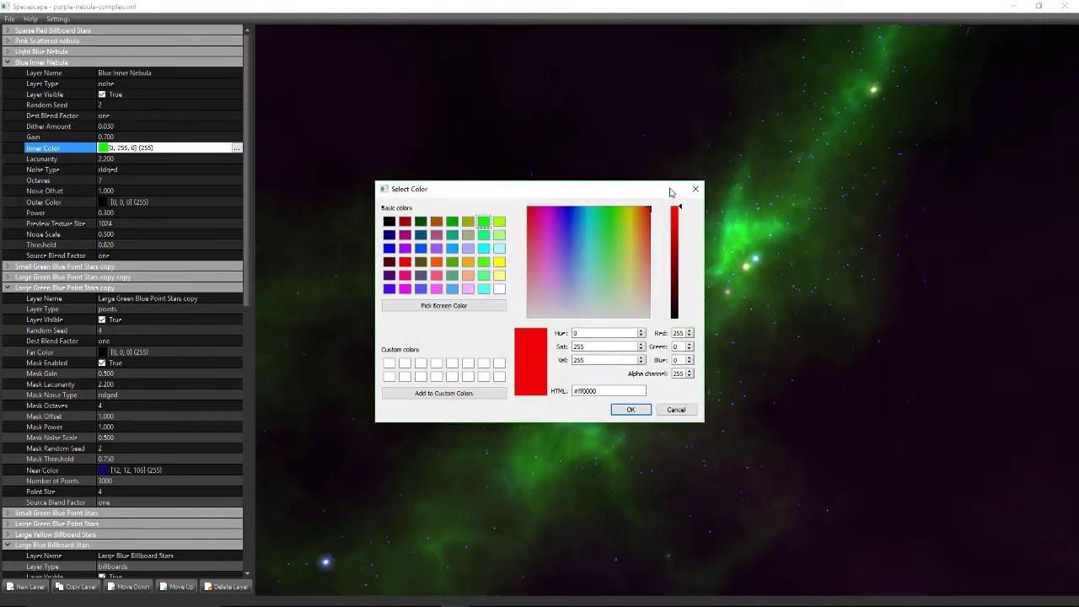
{"action": "left_click", "coordinate": [630, 410]}
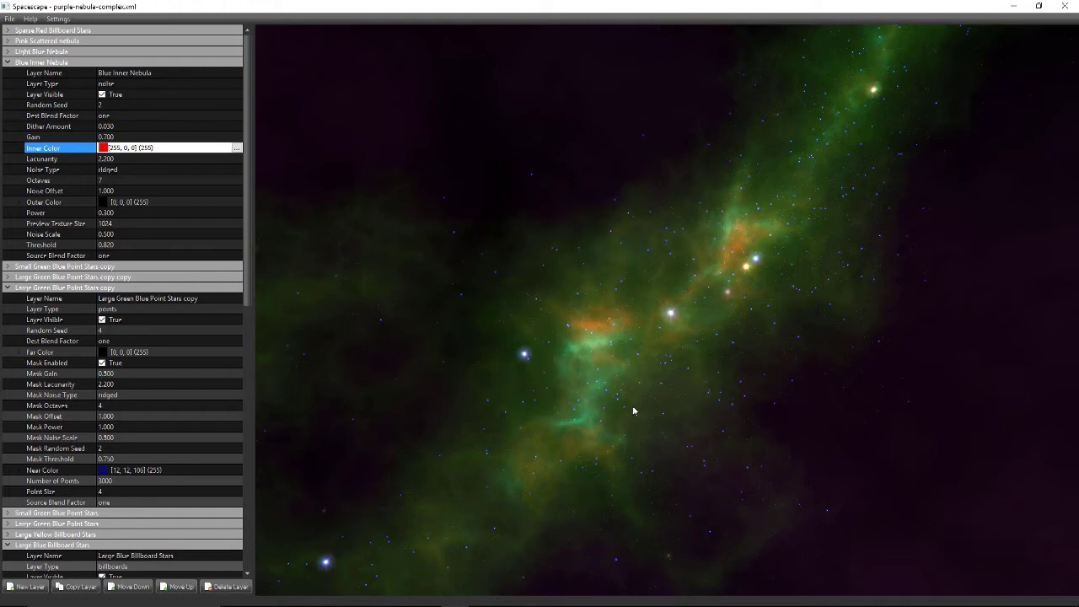
{"action": "mouse_move", "coordinate": [629, 360]}
{"action": "left_mouse_down"}
{"action": "mouse_move", "coordinate": [646, 385]}
{"action": "mouse_move", "coordinate": [715, 279]}
{"action": "mouse_move", "coordinate": [615, 208]}
{"action": "mouse_move", "coordinate": [694, 270]}
{"action": "mouse_move", "coordinate": [787, 175]}
{"action": "mouse_move", "coordinate": [718, 279]}
{"action": "mouse_move", "coordinate": [665, 273]}
{"action": "left_mouse_up"}
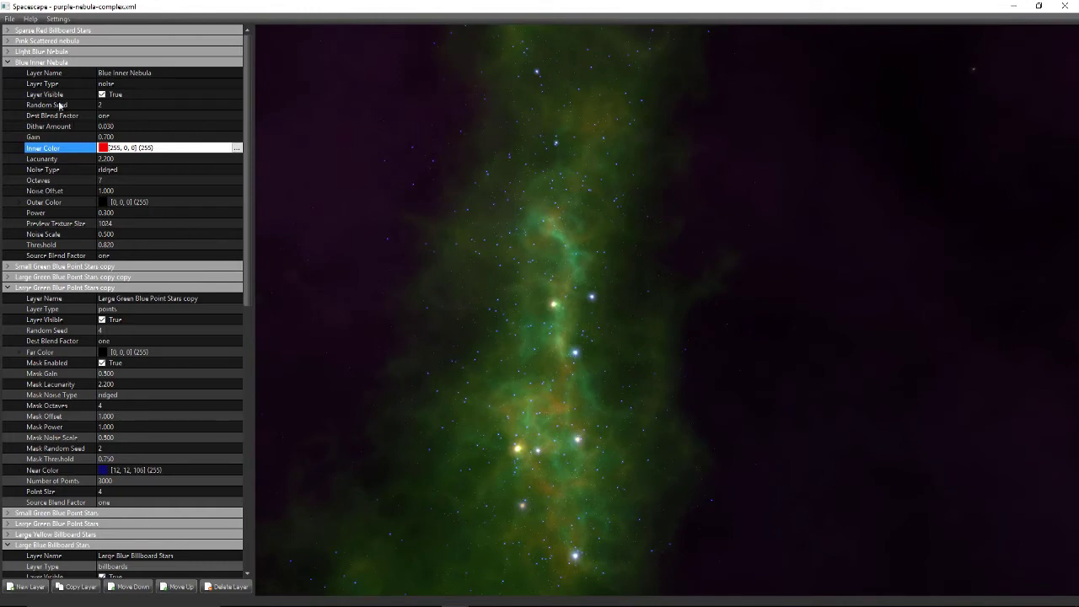
{"action": "left_click", "coordinate": [11, 66]}
- Change Light Blue Nebula's inner colour from cyan to yellow #fcff43
{"action": "left_click", "coordinate": [9, 63]}
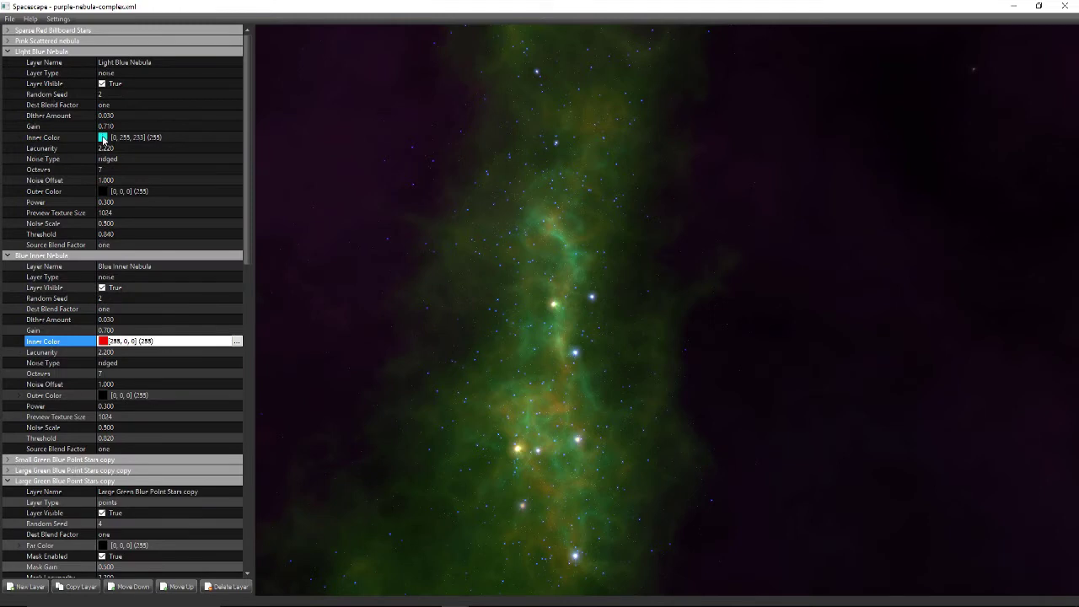
{"action": "left_click", "coordinate": [104, 140]}
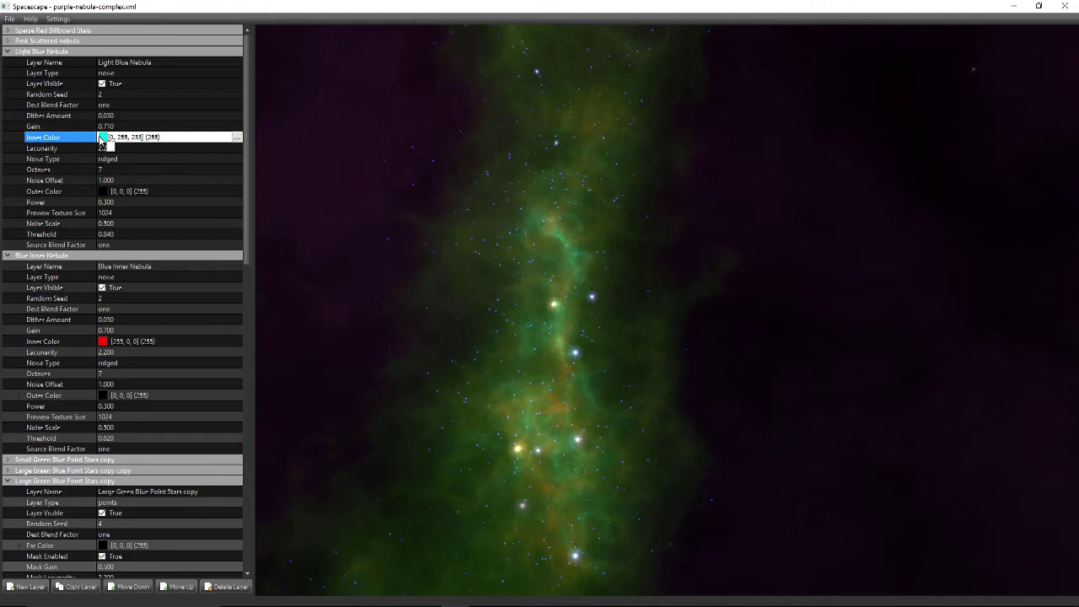
{"action": "left_click", "coordinate": [237, 138]}
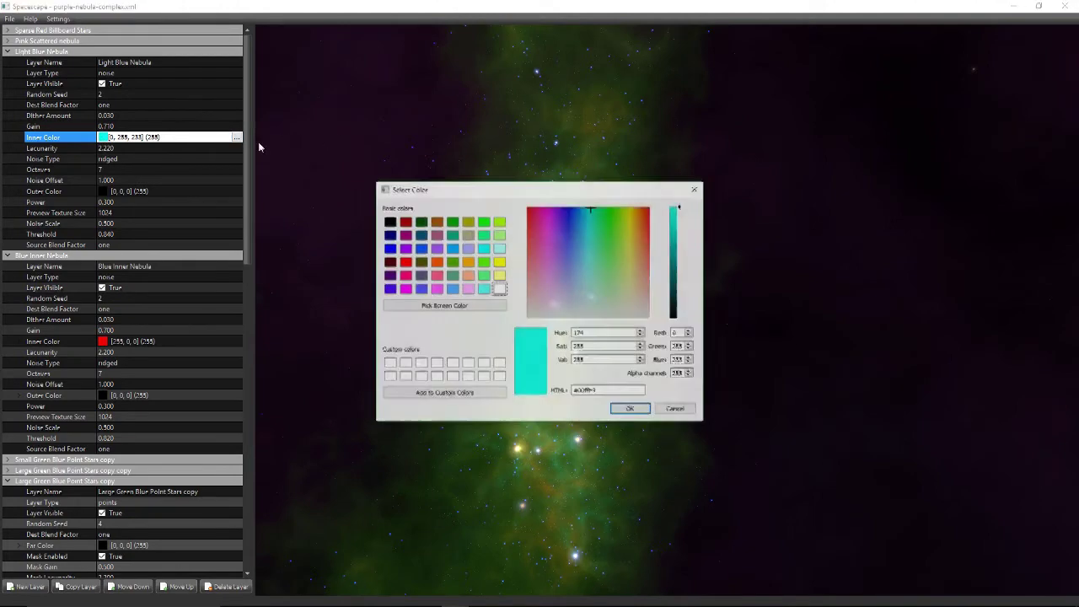
{"action": "mouse_move", "coordinate": [603, 232]}
{"action": "left_mouse_down"}
{"action": "mouse_move", "coordinate": [612, 225]}
{"action": "mouse_move", "coordinate": [629, 238]}
{"action": "left_mouse_up"}
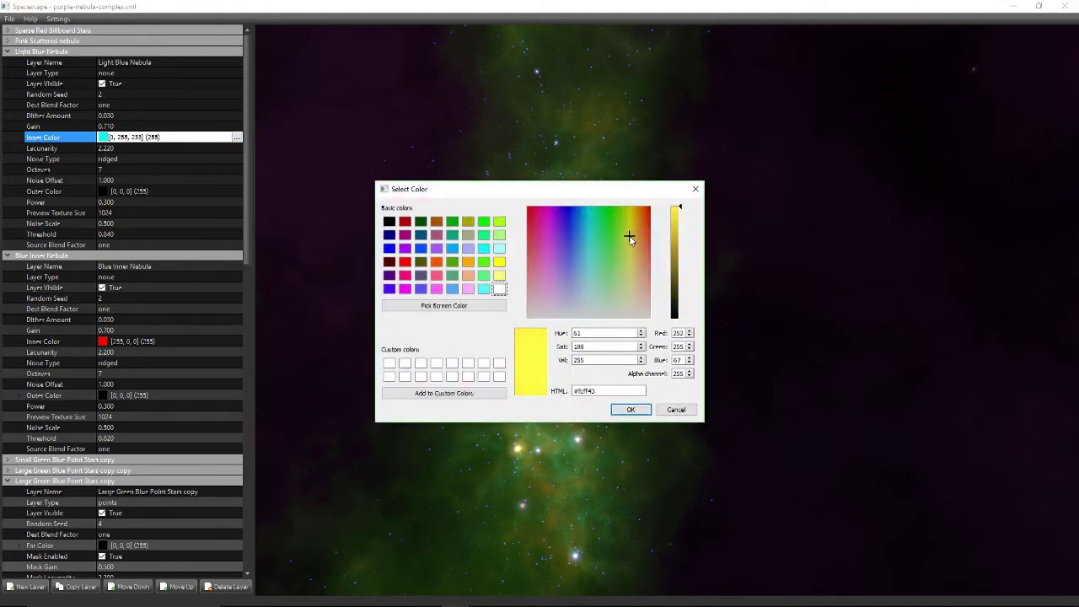
{"action": "left_click", "coordinate": [631, 410]}
{"action": "left_click_drag", "start_coordinate": [635, 405], "coordinate": [639, 362]}
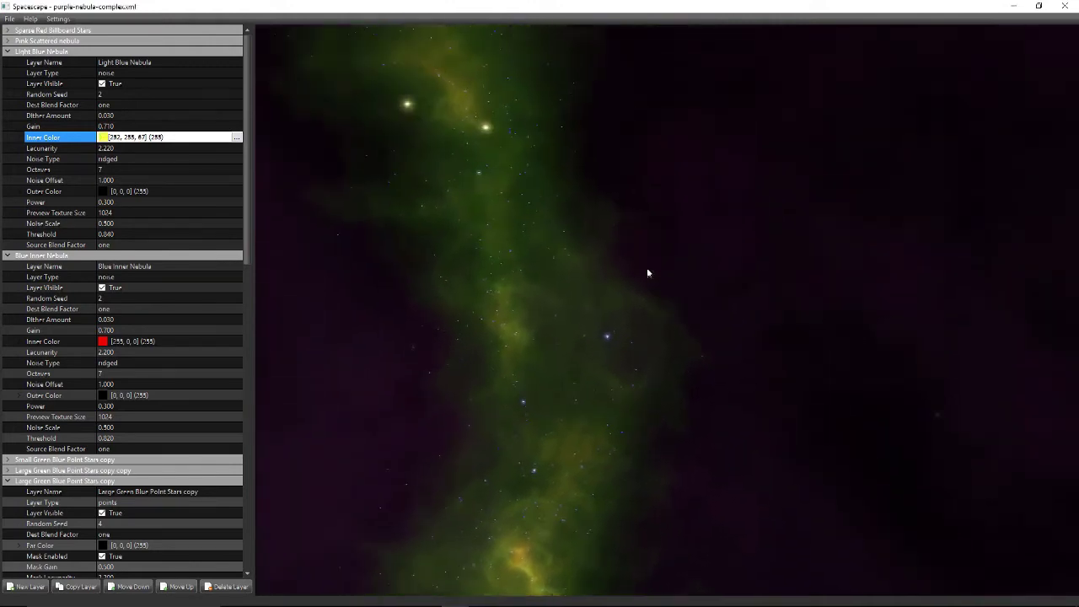
{"action": "mouse_move", "coordinate": [648, 273]}
{"action": "left_mouse_down"}
{"action": "mouse_move", "coordinate": [599, 180]}
{"action": "mouse_move", "coordinate": [635, 289]}
{"action": "mouse_move", "coordinate": [376, 236]}
{"action": "left_mouse_up"}
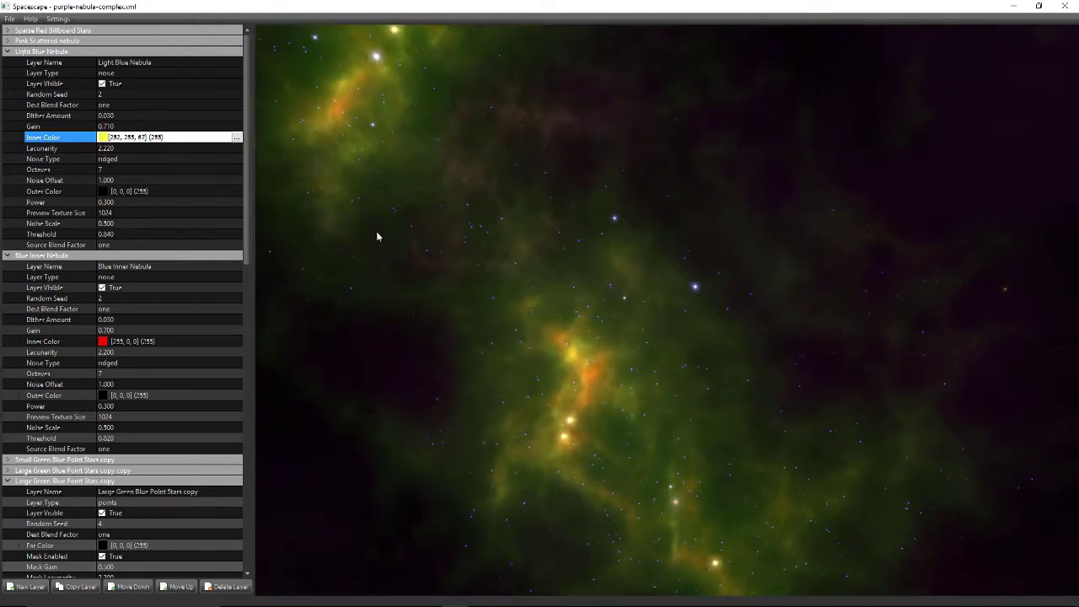
- Collapse the four expanded layers in the layer list
{"action": "left_click", "coordinate": [8, 54]}
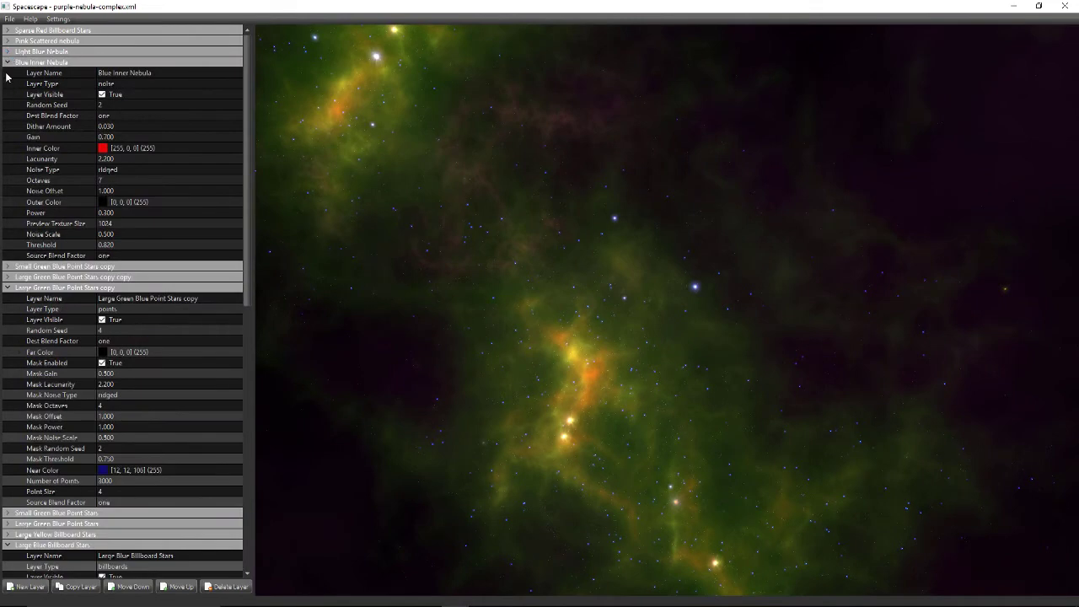
{"action": "left_click", "coordinate": [6, 64]}
{"action": "left_click", "coordinate": [6, 95]}
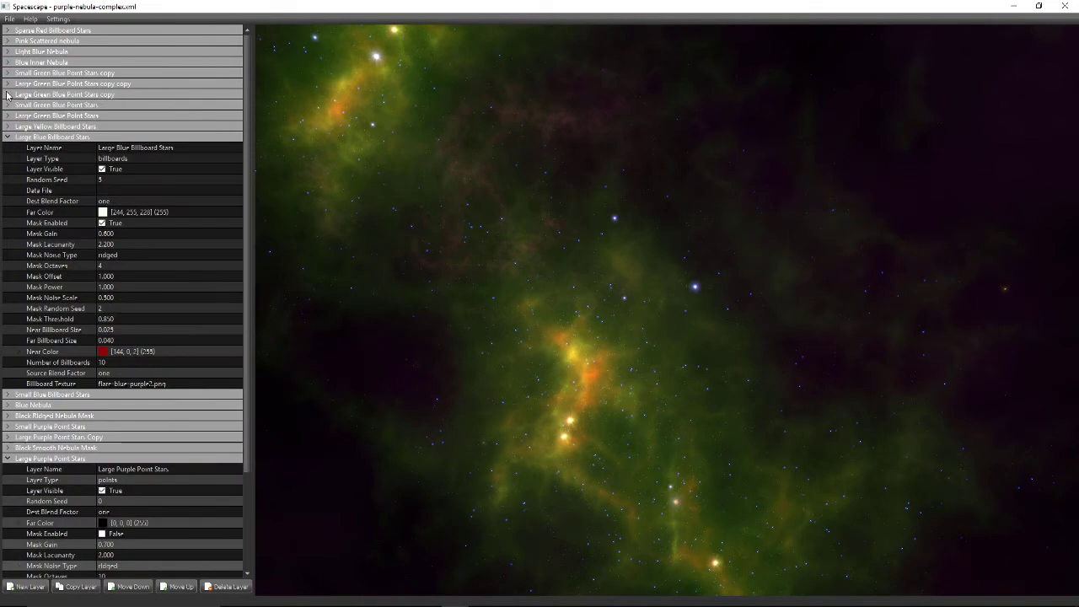
{"action": "left_click", "coordinate": [8, 138]}
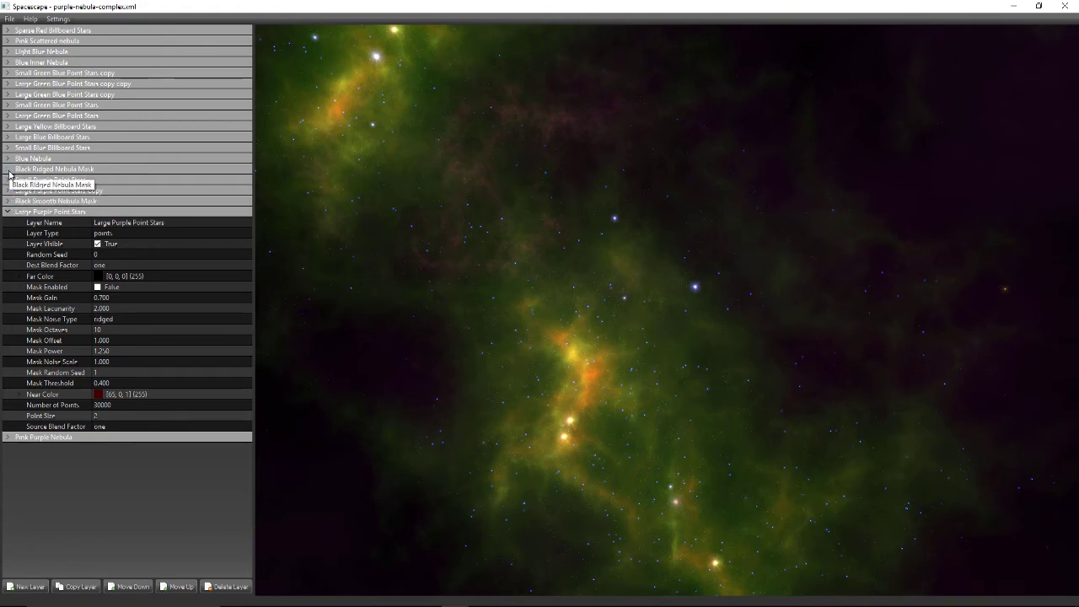
- Set Blue Nebula's inner colour to dark red #700001
{"action": "left_click", "coordinate": [10, 159]}
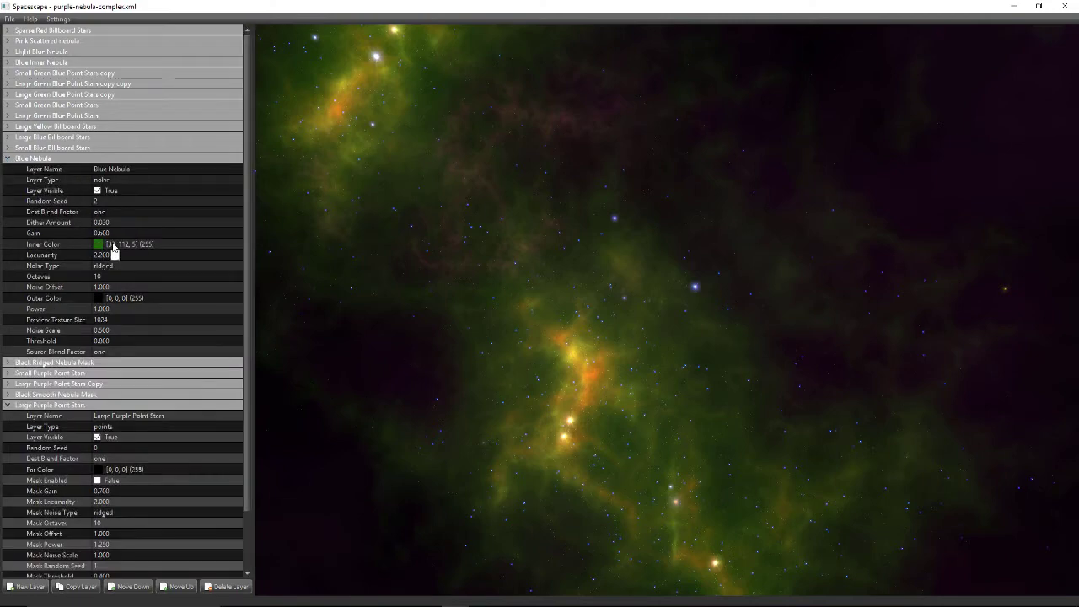
{"action": "left_click", "coordinate": [216, 246]}
{"action": "left_click", "coordinate": [237, 244]}
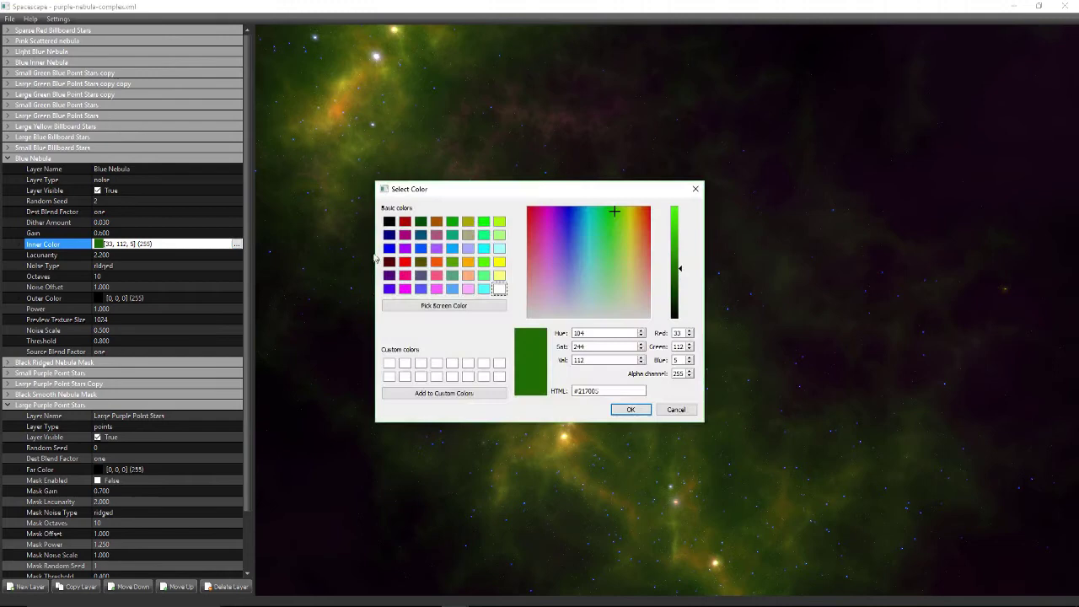
{"action": "left_click_drag", "start_coordinate": [550, 233], "coordinate": [515, 196]}
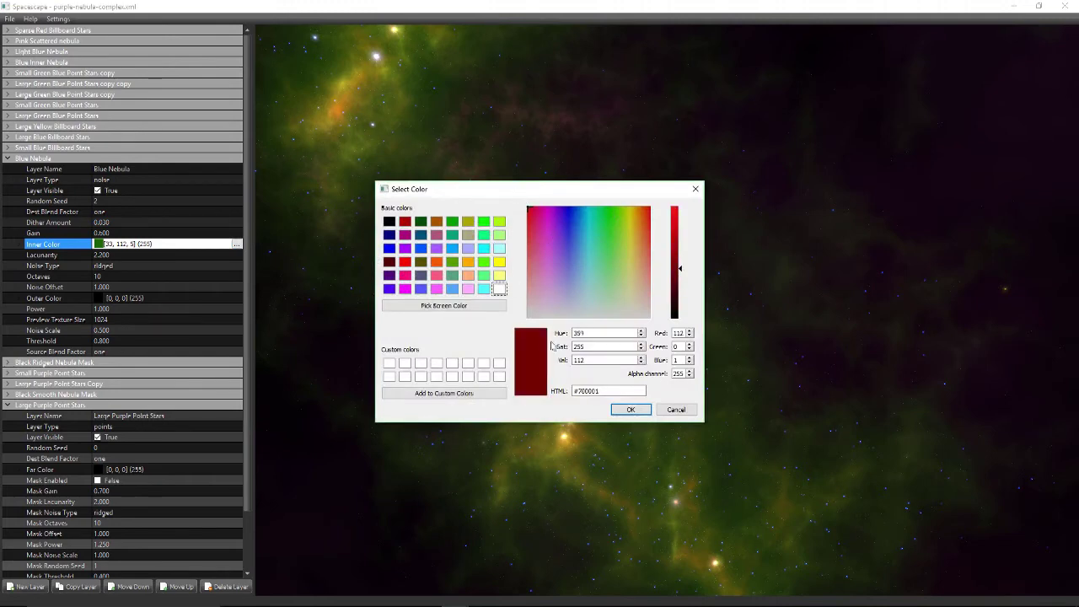
{"action": "left_click", "coordinate": [625, 410]}
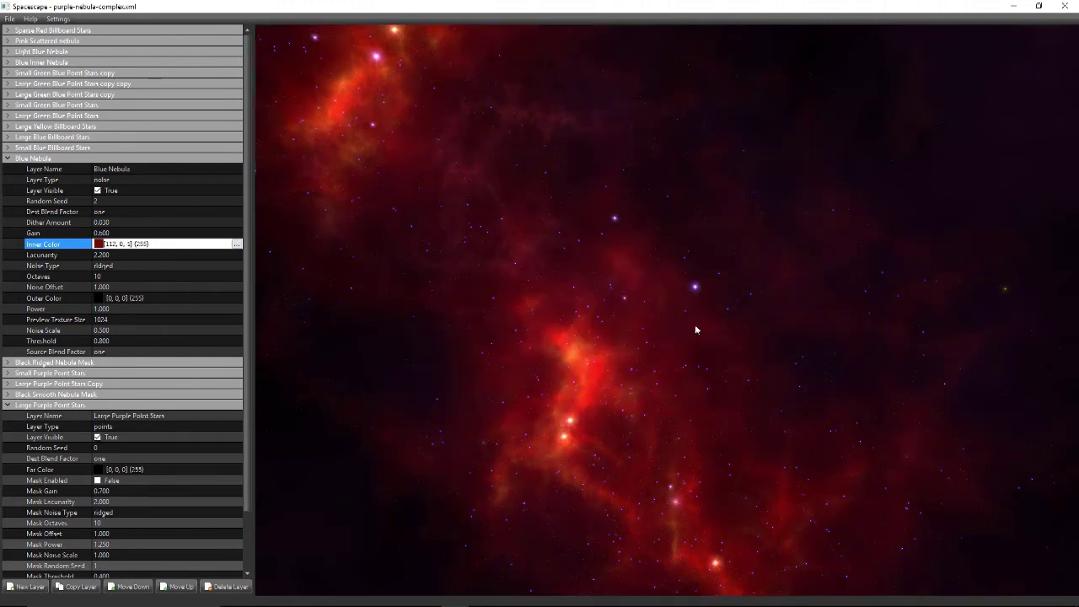
{"action": "mouse_move", "coordinate": [696, 329]}
{"action": "left_mouse_down"}
{"action": "mouse_move", "coordinate": [604, 218]}
{"action": "mouse_move", "coordinate": [626, 320]}
{"action": "mouse_move", "coordinate": [658, 272]}
{"action": "mouse_move", "coordinate": [725, 349]}
{"action": "mouse_move", "coordinate": [500, 165]}
{"action": "mouse_move", "coordinate": [660, 270]}
{"action": "mouse_move", "coordinate": [694, 257]}
{"action": "left_mouse_up"}
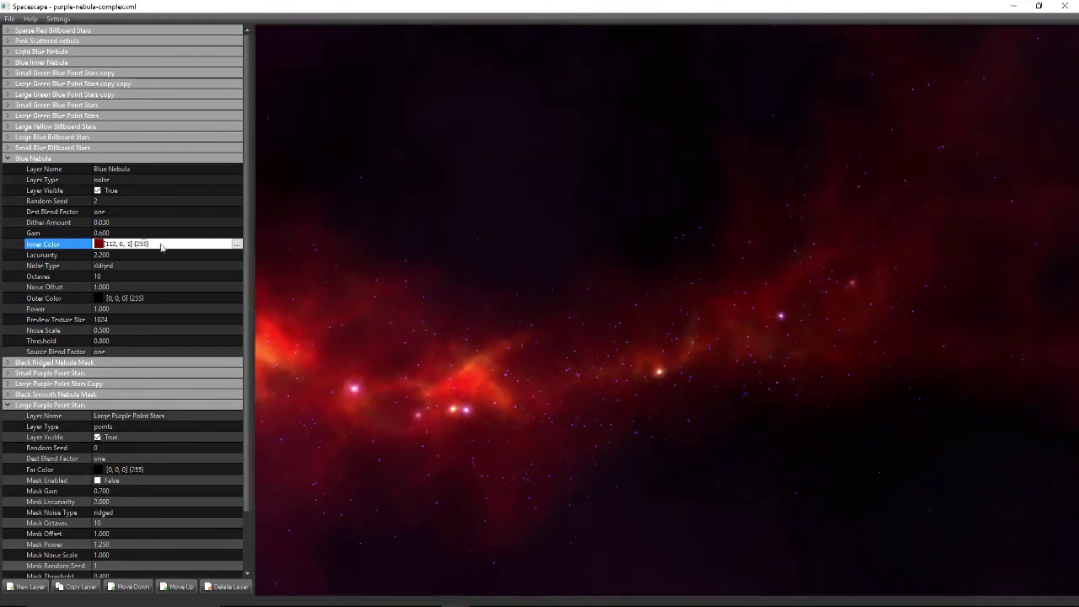
- Collapse Blue Nebula and try a bright green inner colour on Pink Purple Nebula
{"action": "left_click", "coordinate": [9, 159]}
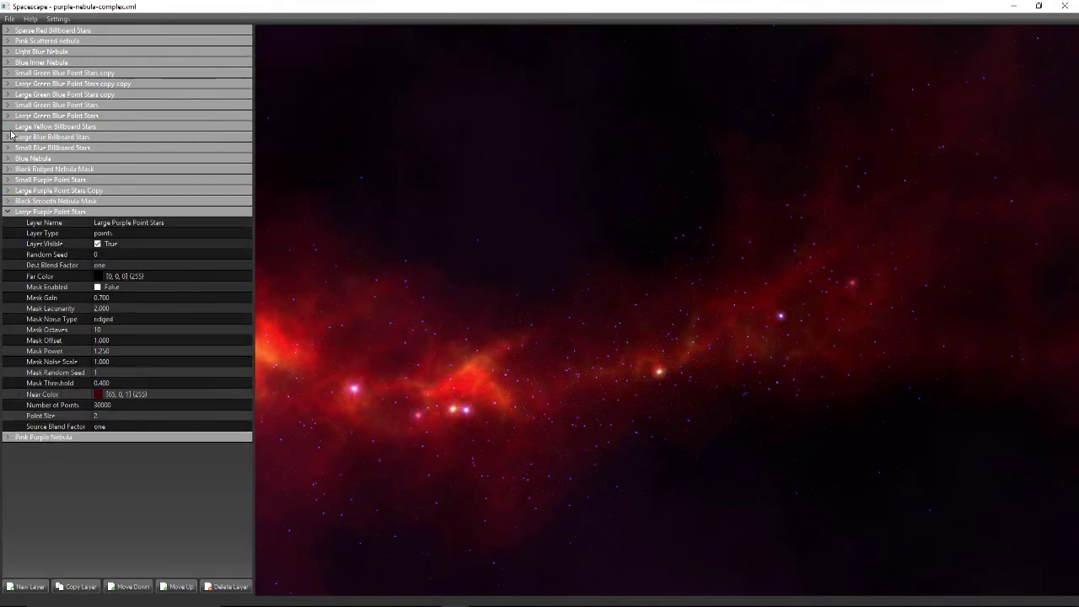
{"action": "left_click", "coordinate": [9, 438]}
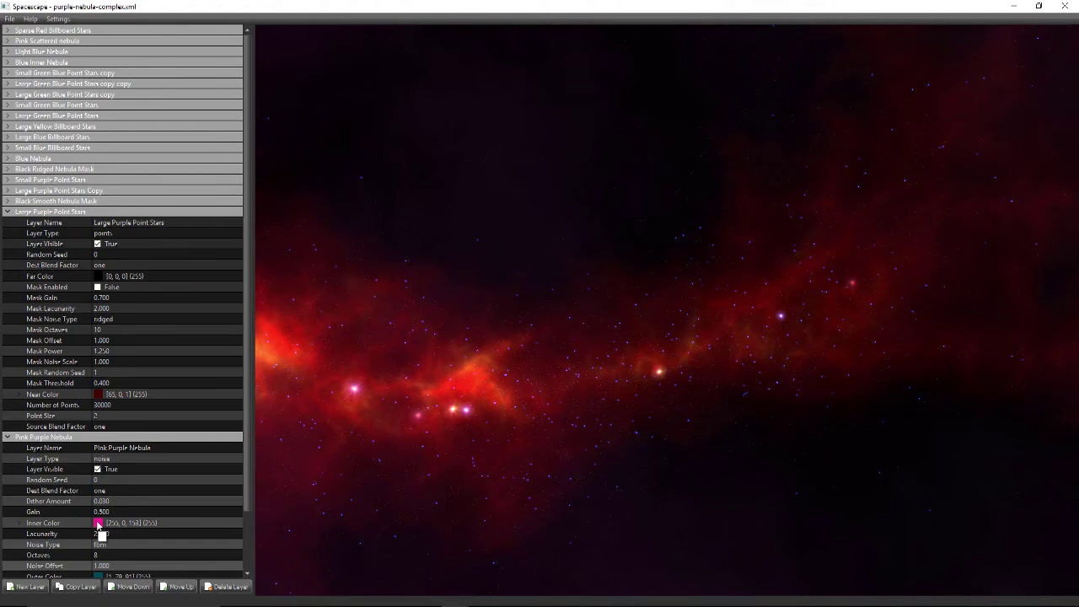
{"action": "left_click", "coordinate": [98, 524]}
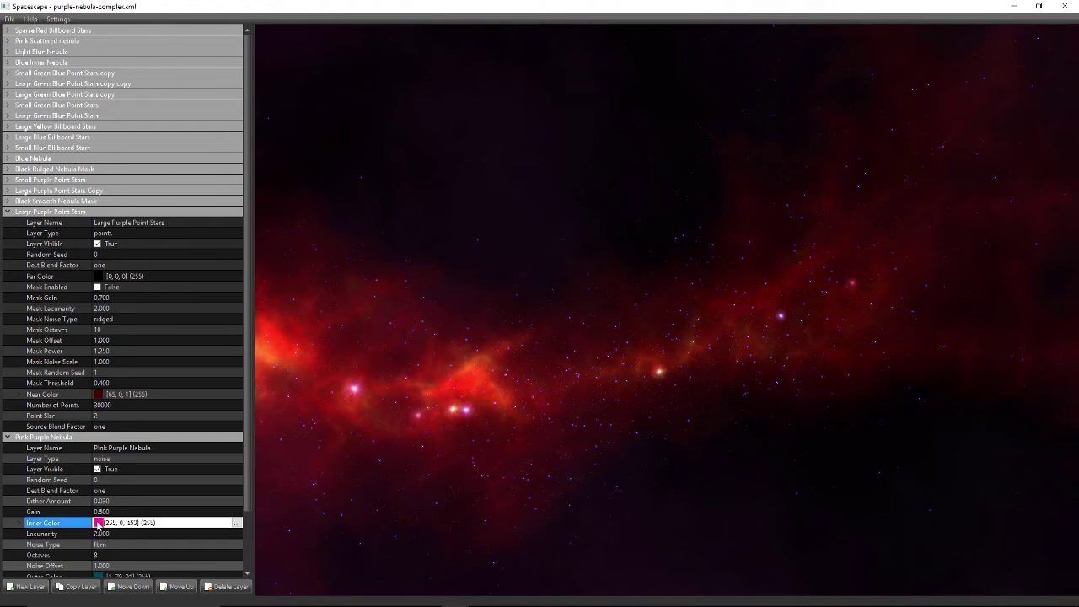
{"action": "left_click", "coordinate": [236, 523]}
{"action": "left_click", "coordinate": [605, 210]}
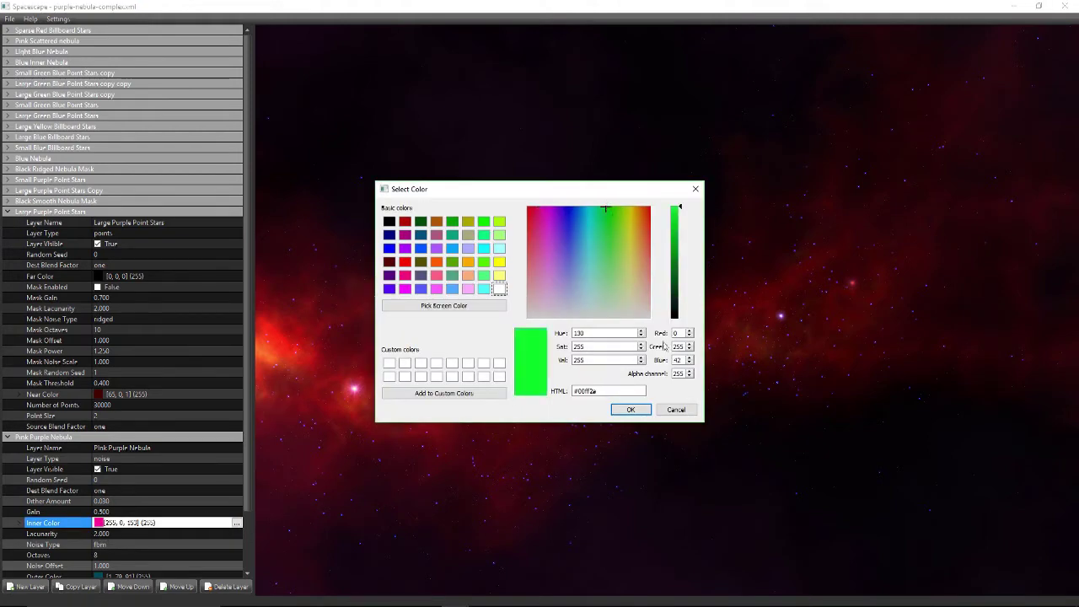
{"action": "left_click", "coordinate": [637, 409]}
{"action": "mouse_move", "coordinate": [679, 331]}
{"action": "left_mouse_down"}
{"action": "mouse_move", "coordinate": [670, 402]}
{"action": "mouse_move", "coordinate": [540, 518]}
{"action": "mouse_move", "coordinate": [545, 452]}
{"action": "mouse_move", "coordinate": [506, 461]}
{"action": "mouse_move", "coordinate": [368, 374]}
{"action": "mouse_move", "coordinate": [279, 202]}
{"action": "mouse_move", "coordinate": [359, 313]}
{"action": "mouse_move", "coordinate": [312, 146]}
{"action": "mouse_move", "coordinate": [425, 219]}
{"action": "mouse_move", "coordinate": [470, 191]}
{"action": "left_mouse_up"}
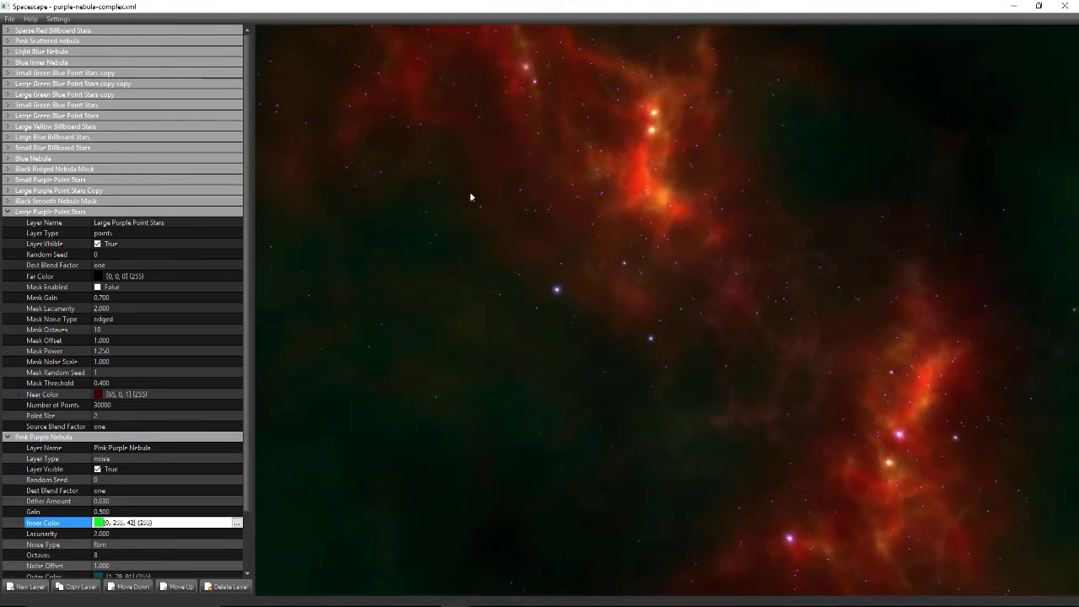
- Try light blue, then orange, as the Pink Purple Nebula inner colour
{"action": "left_click", "coordinate": [237, 524]}
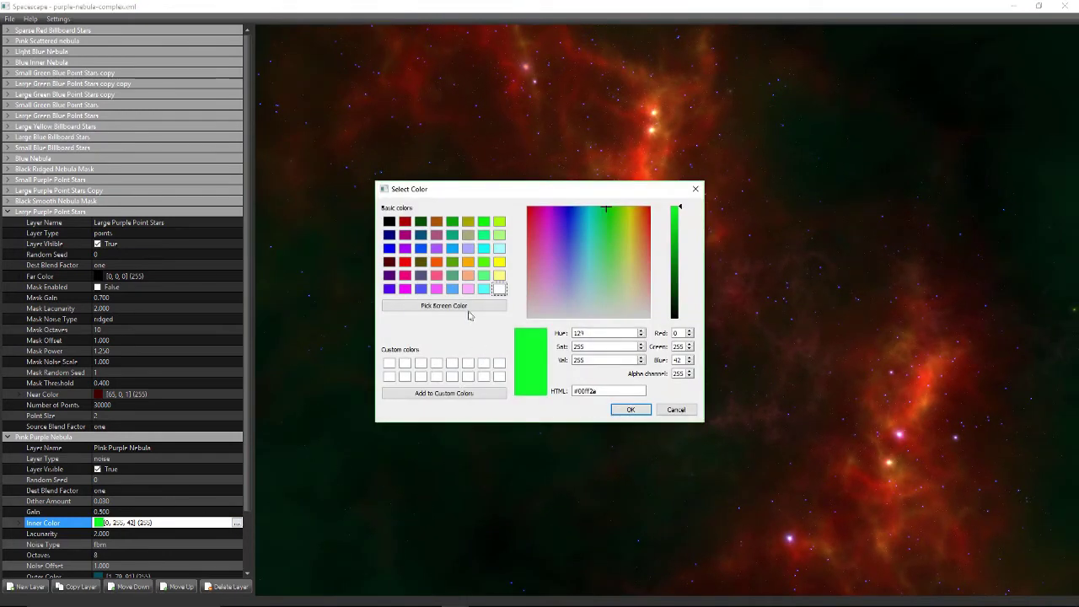
{"action": "left_click", "coordinate": [451, 288]}
{"action": "left_click", "coordinate": [628, 411]}
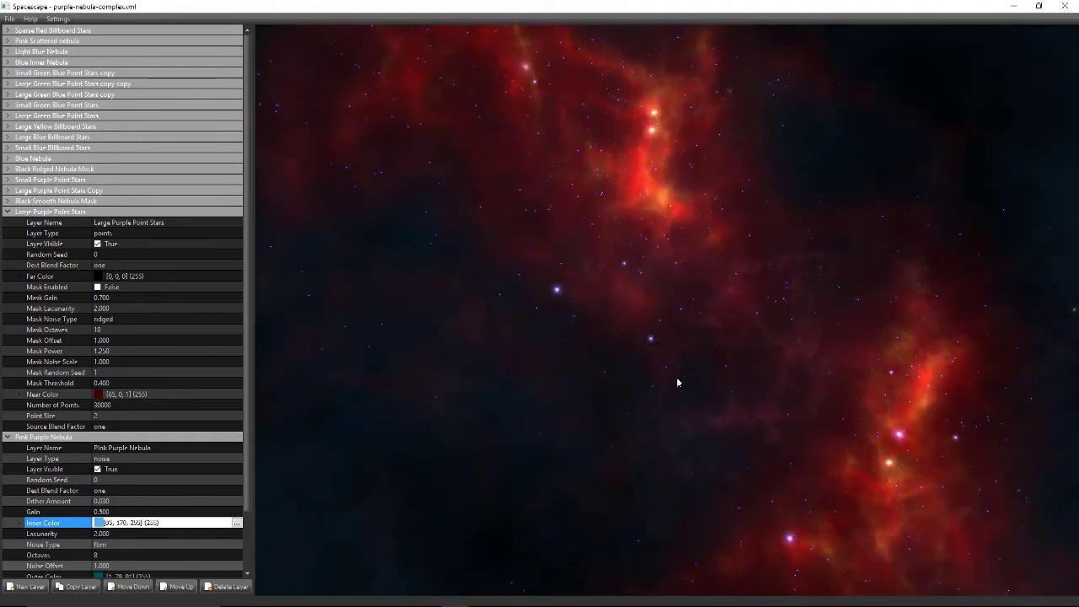
{"action": "mouse_move", "coordinate": [677, 383]}
{"action": "left_mouse_down"}
{"action": "mouse_move", "coordinate": [649, 301]}
{"action": "mouse_move", "coordinate": [602, 354]}
{"action": "mouse_move", "coordinate": [773, 305]}
{"action": "mouse_move", "coordinate": [816, 185]}
{"action": "mouse_move", "coordinate": [626, 281]}
{"action": "mouse_move", "coordinate": [581, 171]}
{"action": "mouse_move", "coordinate": [531, 335]}
{"action": "mouse_move", "coordinate": [214, 444]}
{"action": "left_mouse_up"}
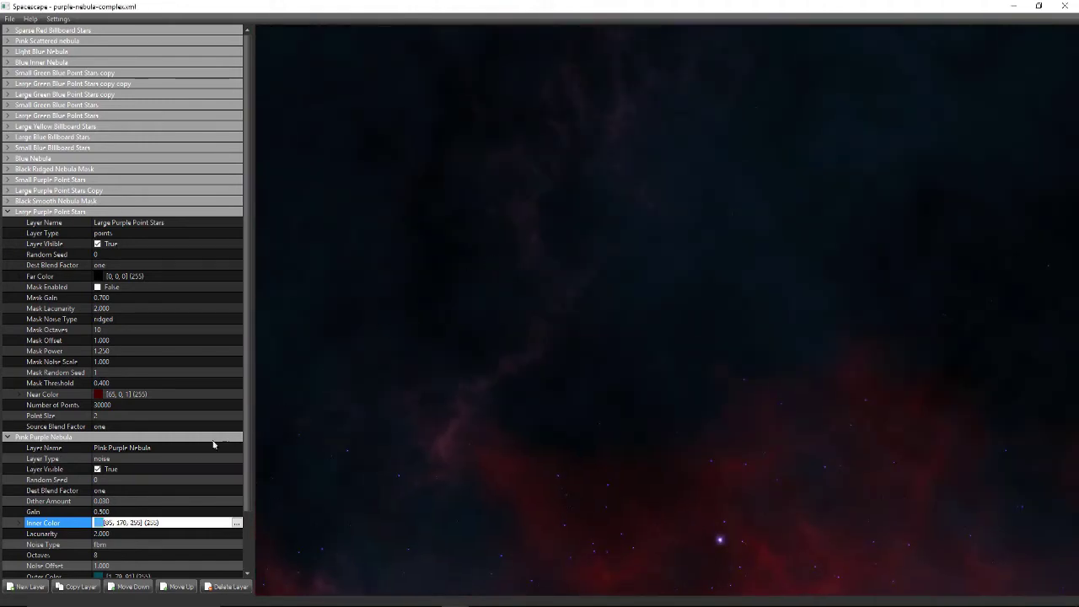
{"action": "left_click", "coordinate": [237, 522]}
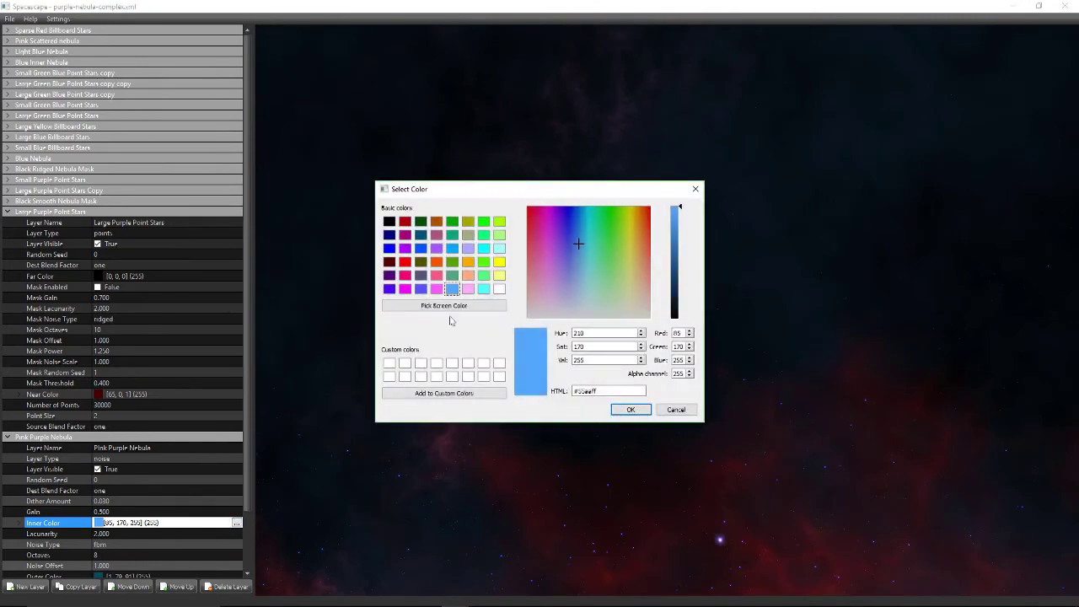
{"action": "left_click", "coordinate": [634, 209]}
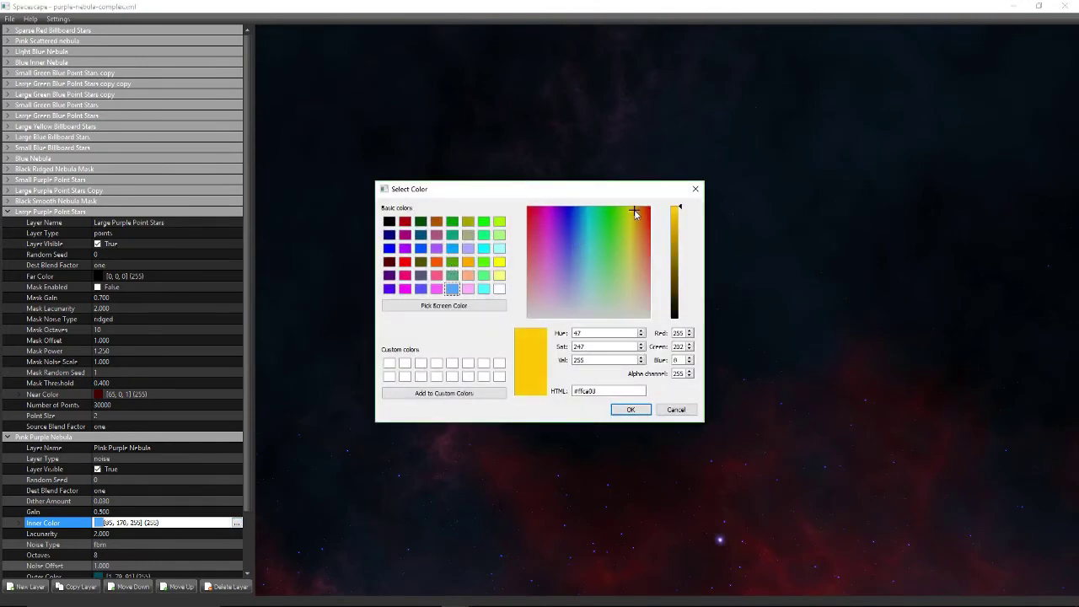
{"action": "left_click", "coordinate": [638, 205]}
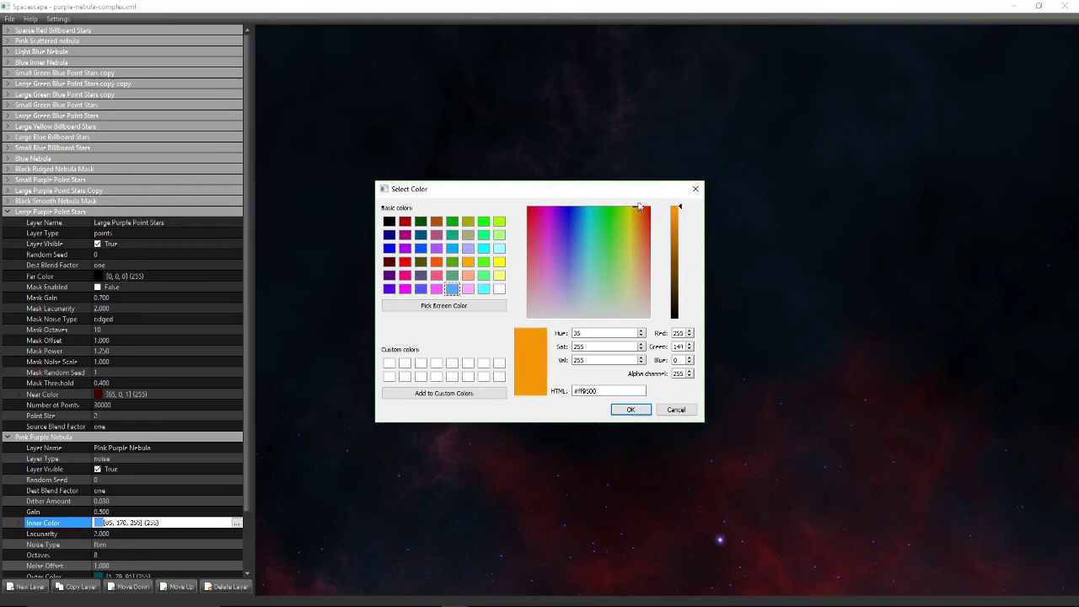
{"action": "left_click", "coordinate": [639, 410]}
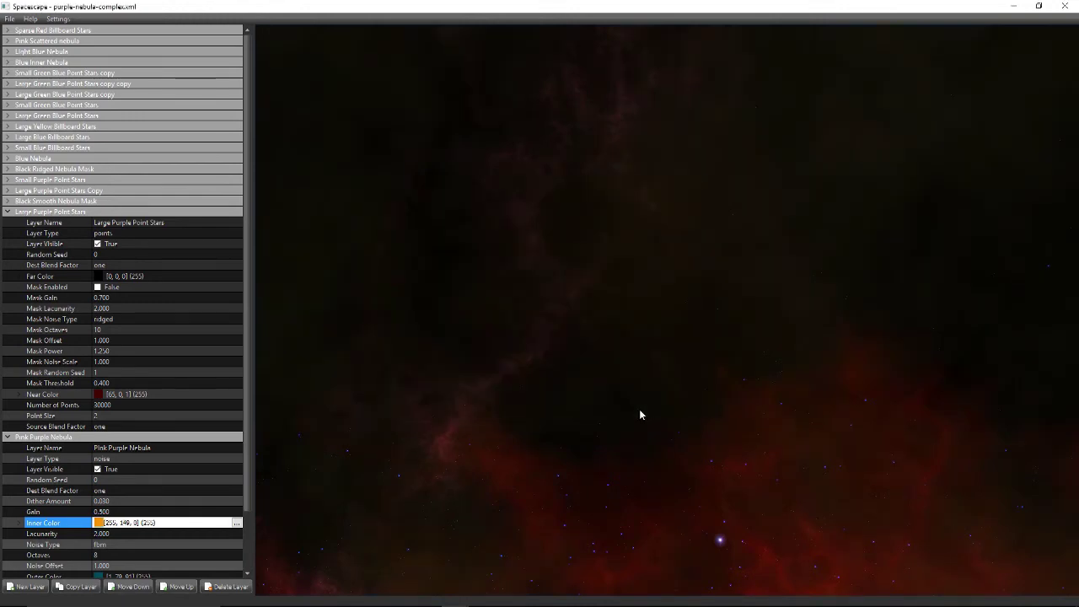
{"action": "mouse_move", "coordinate": [639, 413]}
{"action": "left_mouse_down"}
{"action": "mouse_move", "coordinate": [607, 362]}
{"action": "mouse_move", "coordinate": [501, 258]}
{"action": "mouse_move", "coordinate": [311, 234]}
{"action": "mouse_move", "coordinate": [523, 355]}
{"action": "mouse_move", "coordinate": [504, 453]}
{"action": "mouse_move", "coordinate": [532, 219]}
{"action": "mouse_move", "coordinate": [542, 217]}
{"action": "left_mouse_up"}
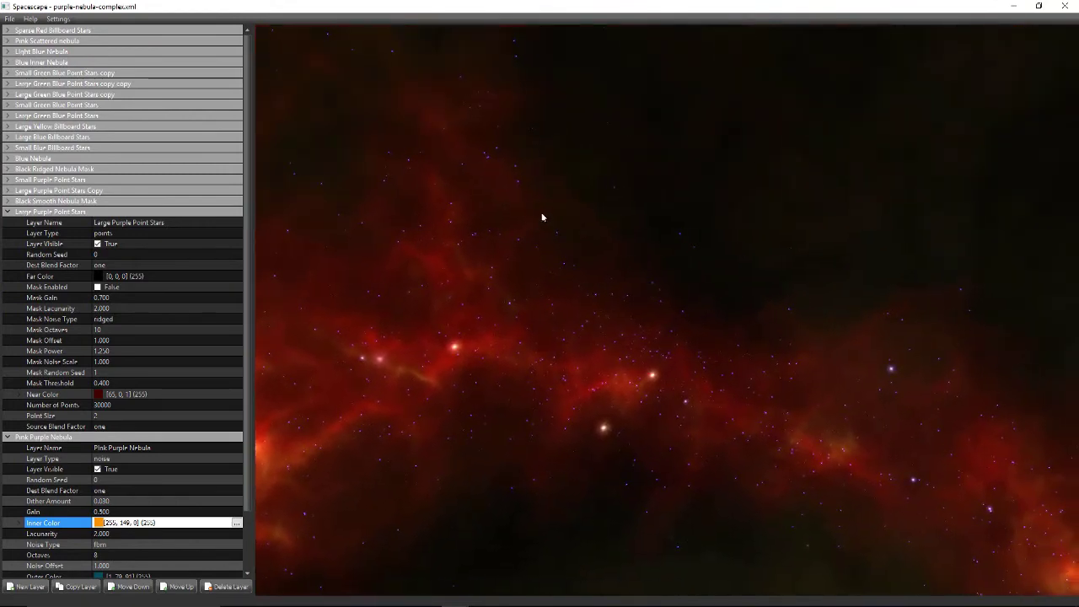
- Settle on dark purple #200047 for the Pink Purple Nebula inner colour
{"action": "left_click", "coordinate": [237, 524]}
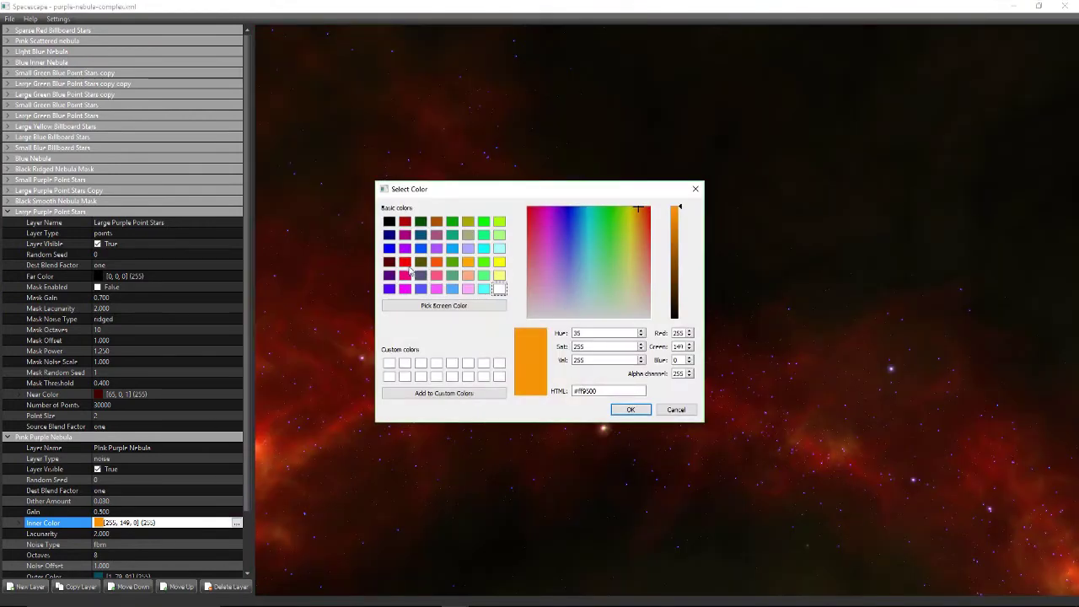
{"action": "mouse_move", "coordinate": [575, 220]}
{"action": "left_mouse_down"}
{"action": "mouse_move", "coordinate": [579, 207]}
{"action": "mouse_move", "coordinate": [559, 206]}
{"action": "left_mouse_up"}
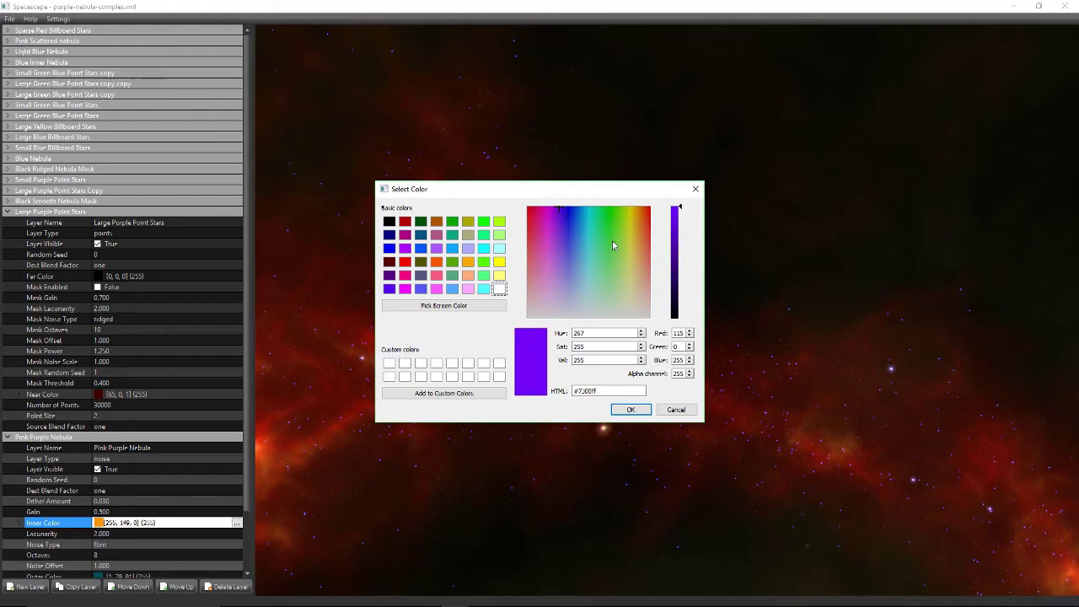
{"action": "left_click", "coordinate": [679, 288]}
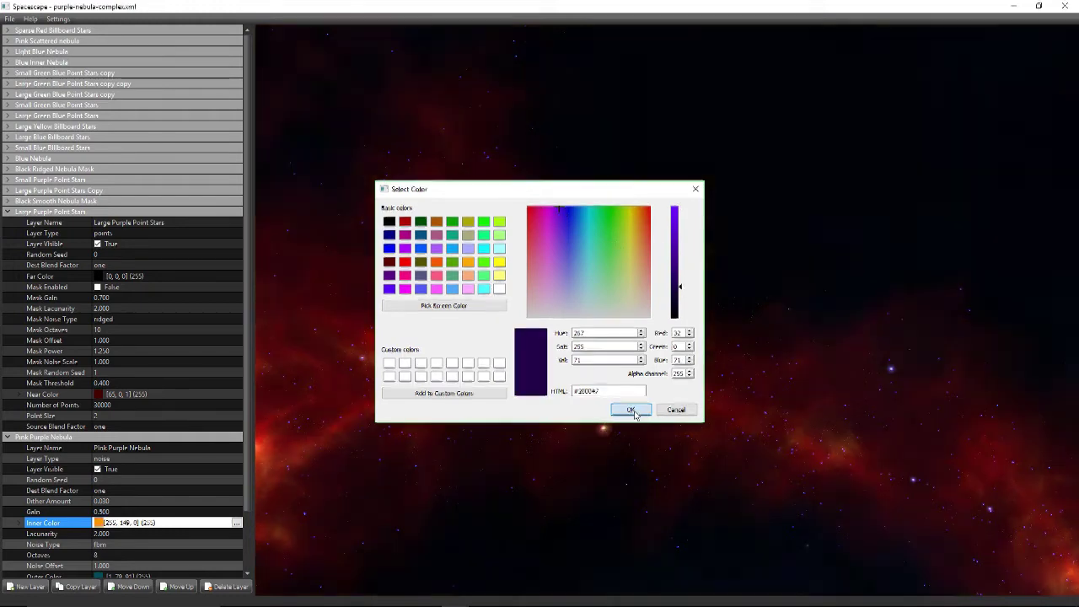
{"action": "left_click", "coordinate": [630, 410]}
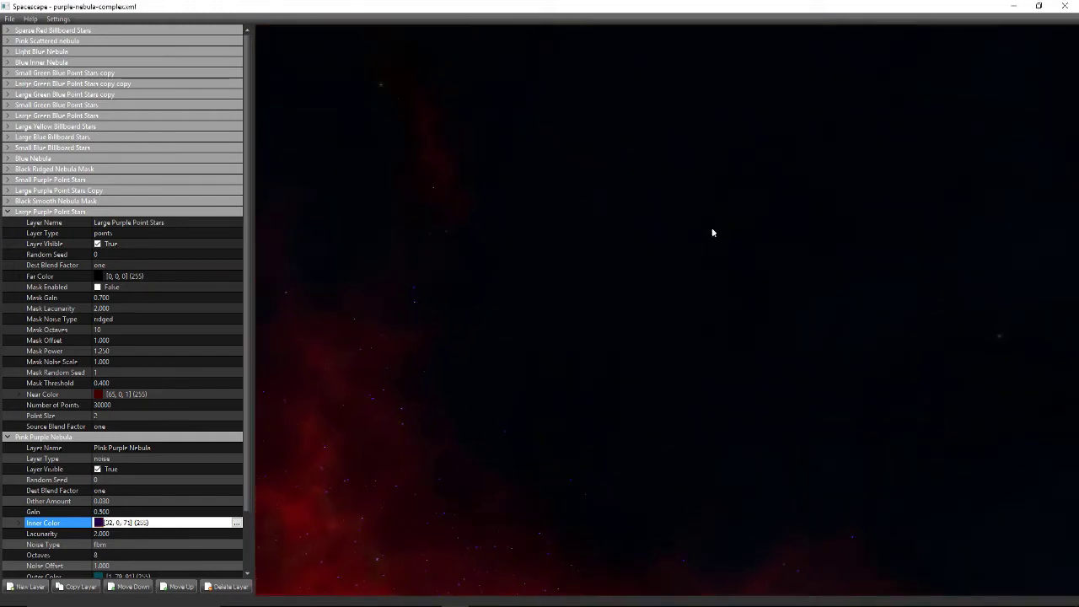
{"action": "mouse_move", "coordinate": [720, 219]}
{"action": "left_mouse_down"}
{"action": "mouse_move", "coordinate": [563, 434]}
{"action": "mouse_move", "coordinate": [582, 393]}
{"action": "mouse_move", "coordinate": [571, 433]}
{"action": "mouse_move", "coordinate": [506, 430]}
{"action": "mouse_move", "coordinate": [376, 273]}
{"action": "mouse_move", "coordinate": [646, 132]}
{"action": "mouse_move", "coordinate": [549, 329]}
{"action": "mouse_move", "coordinate": [474, 296]}
{"action": "left_mouse_up"}
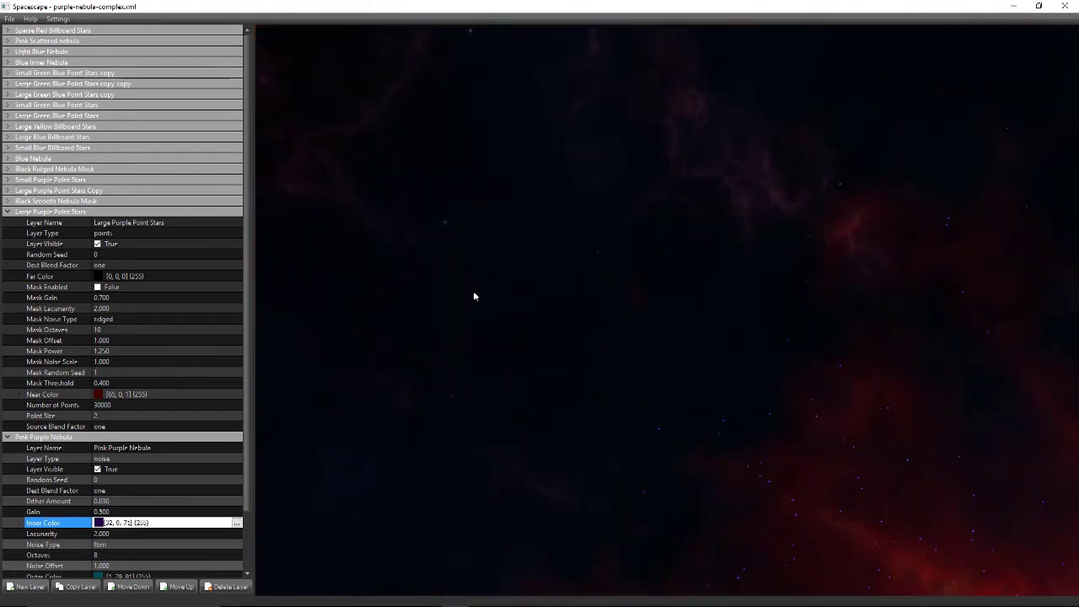
- Collapse Large Purple Point Stars, then hide and restore Black Smooth Nebula Mask to compare
{"action": "left_click", "coordinate": [7, 213]}
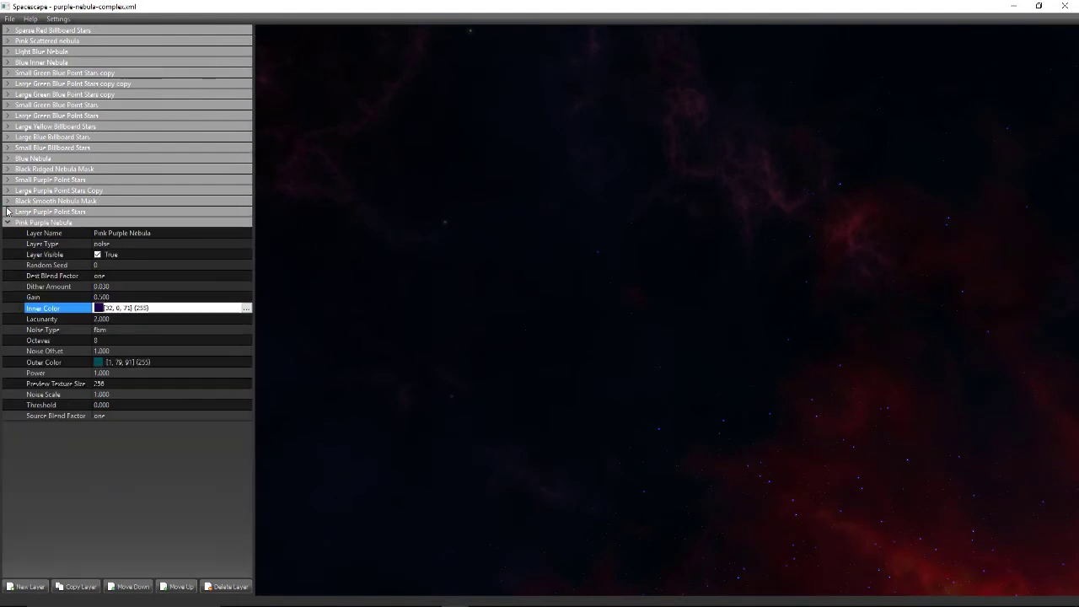
{"action": "left_click", "coordinate": [95, 202]}
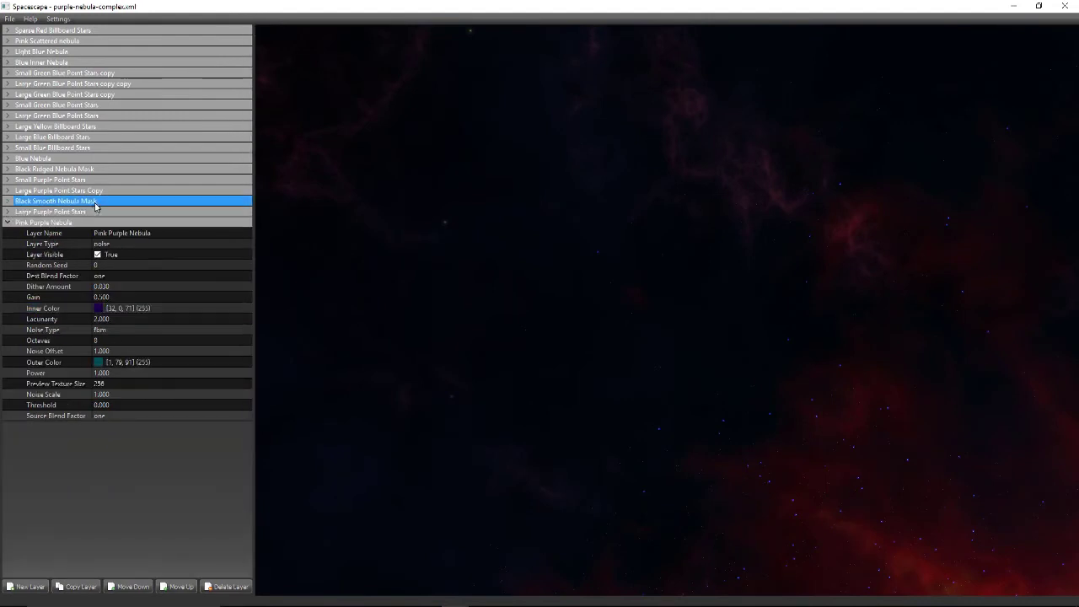
{"action": "left_click", "coordinate": [8, 203]}
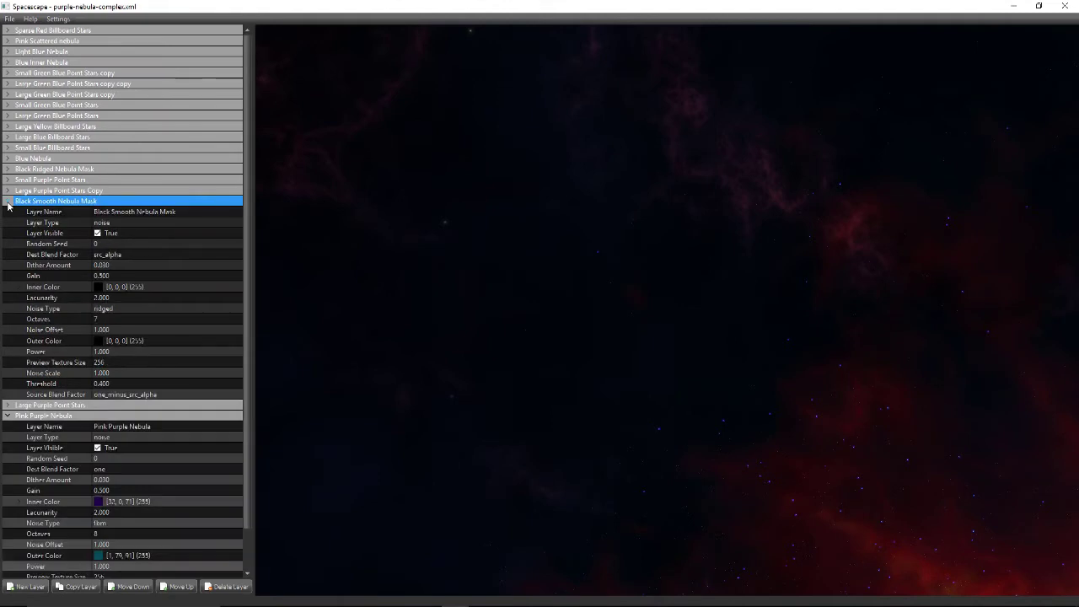
{"action": "left_click", "coordinate": [97, 235]}
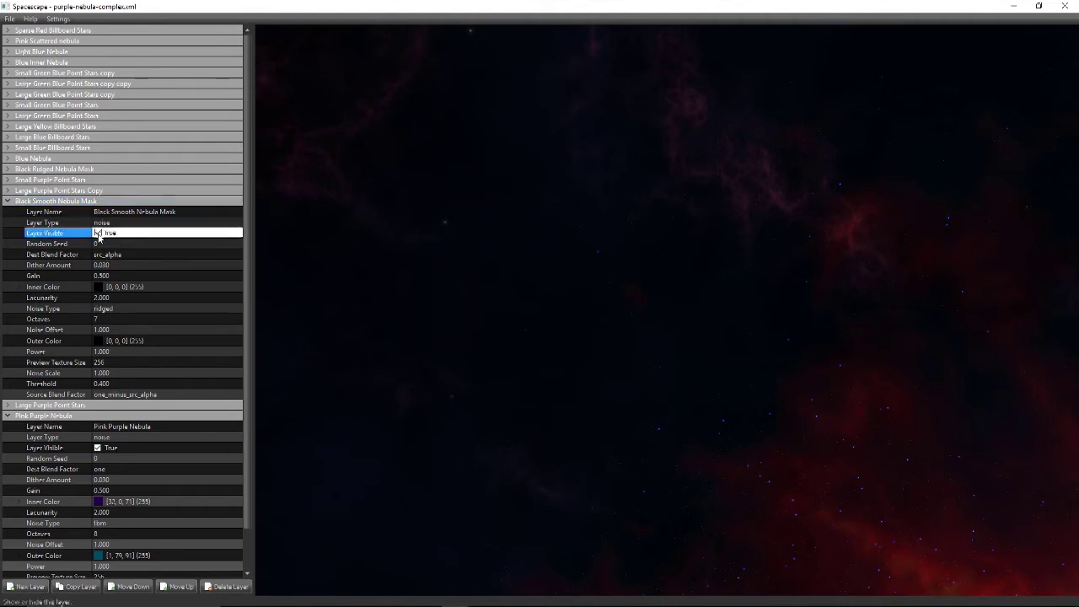
{"action": "mouse_move", "coordinate": [595, 329]}
{"action": "left_mouse_down"}
{"action": "mouse_move", "coordinate": [681, 279]}
{"action": "mouse_move", "coordinate": [250, 308]}
{"action": "left_mouse_up"}
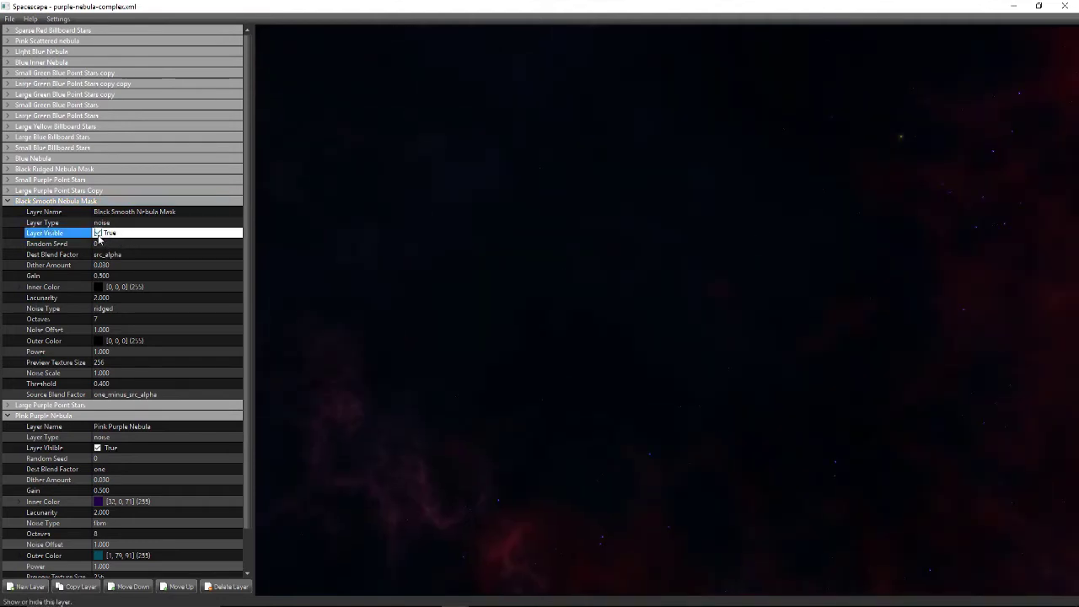
{"action": "mouse_move", "coordinate": [683, 329]}
{"action": "left_mouse_down"}
{"action": "mouse_move", "coordinate": [883, 363]}
{"action": "mouse_move", "coordinate": [853, 362]}
{"action": "left_mouse_up"}
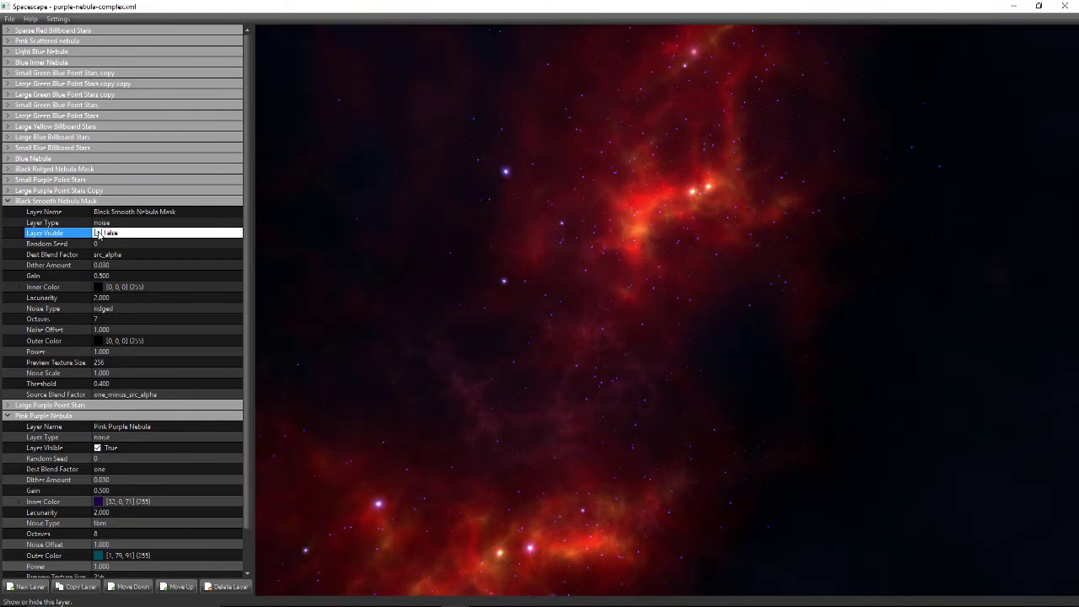
{"action": "mouse_move", "coordinate": [456, 362]}
{"action": "left_mouse_down"}
{"action": "mouse_move", "coordinate": [323, 287]}
{"action": "mouse_move", "coordinate": [373, 279]}
{"action": "mouse_move", "coordinate": [380, 135]}
{"action": "left_mouse_up"}
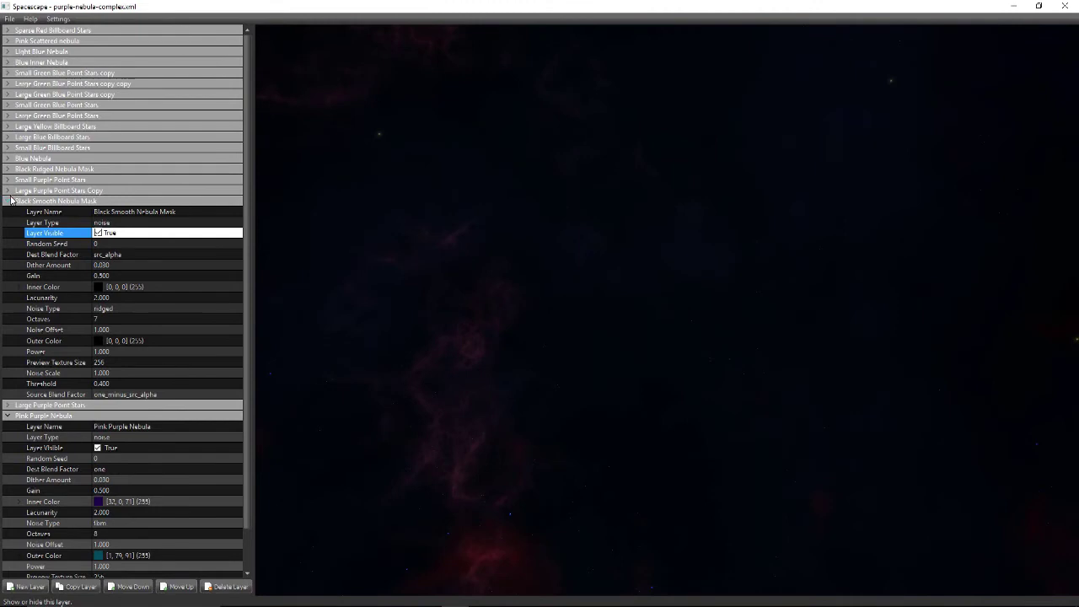
{"action": "left_click", "coordinate": [9, 202]}
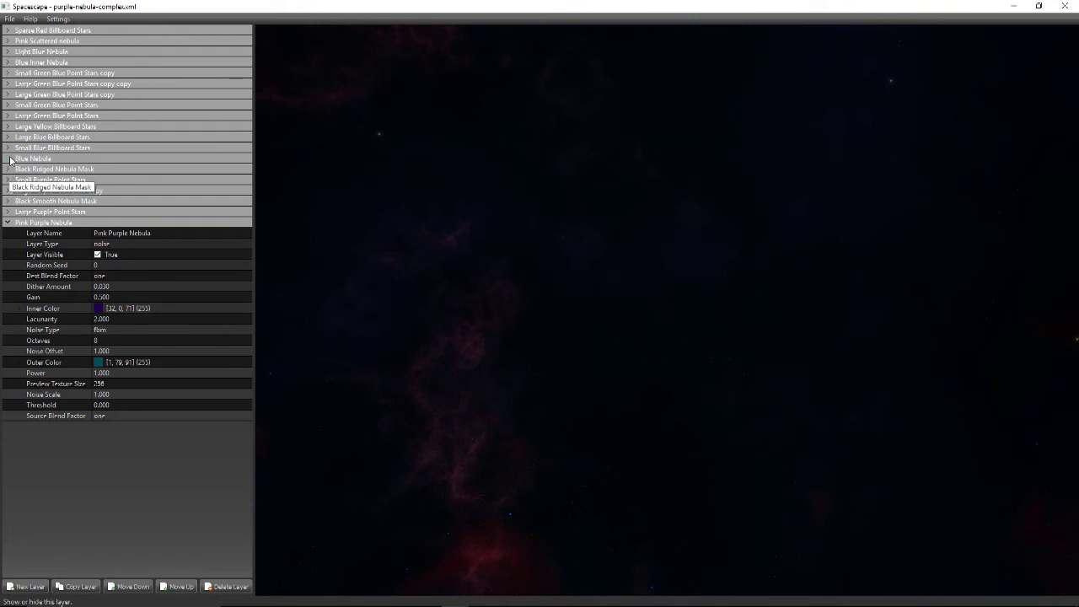
- Set Blue Nebula's inner colour to pure yellow
{"action": "left_click", "coordinate": [11, 160]}
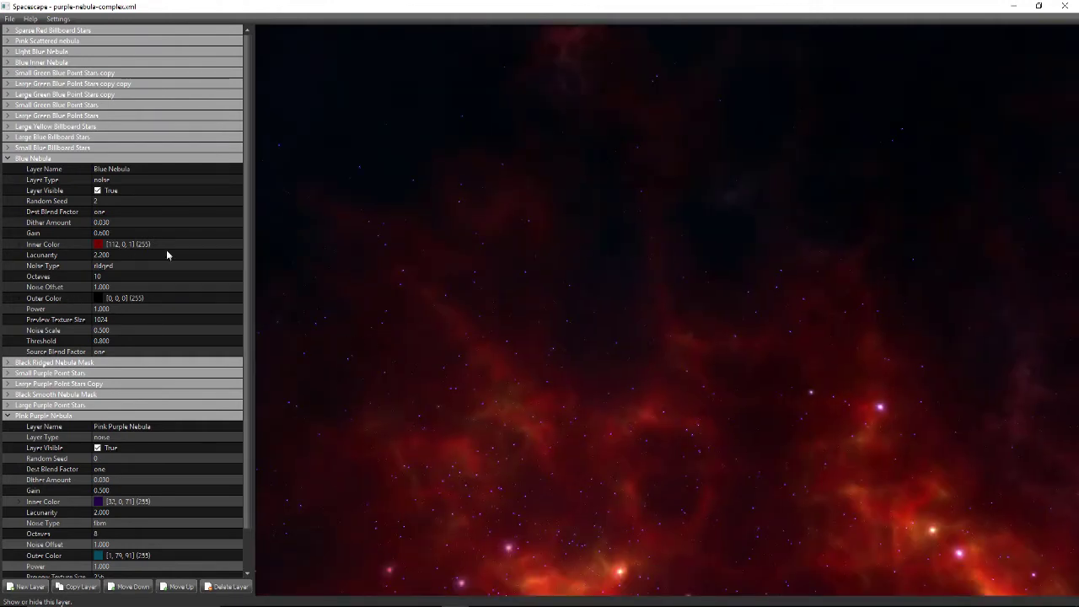
{"action": "left_click", "coordinate": [166, 246]}
{"action": "left_click", "coordinate": [237, 244]}
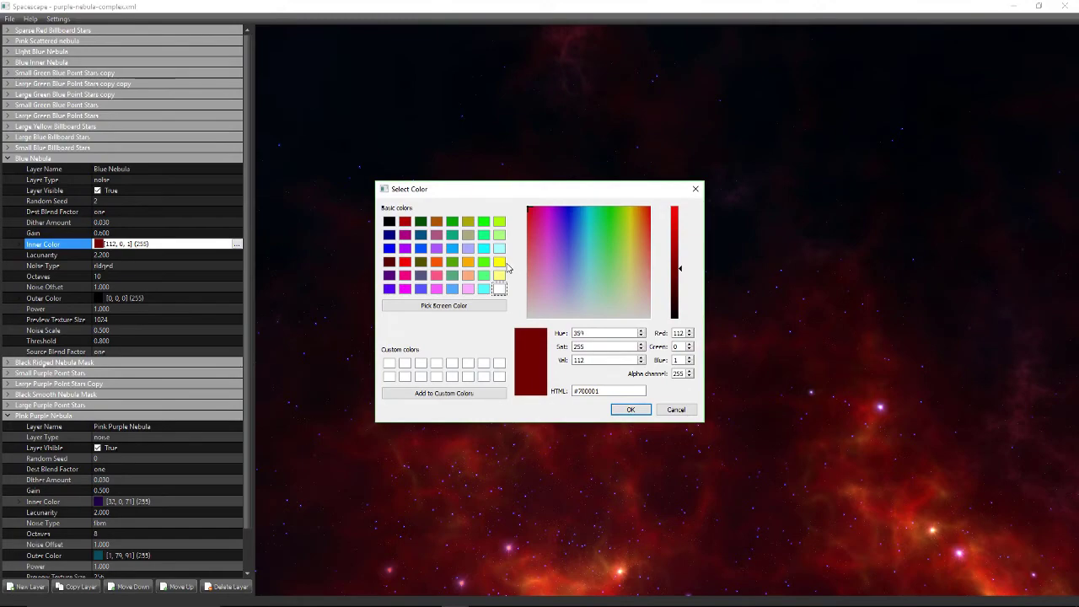
{"action": "left_click", "coordinate": [500, 263]}
{"action": "left_click", "coordinate": [629, 411]}
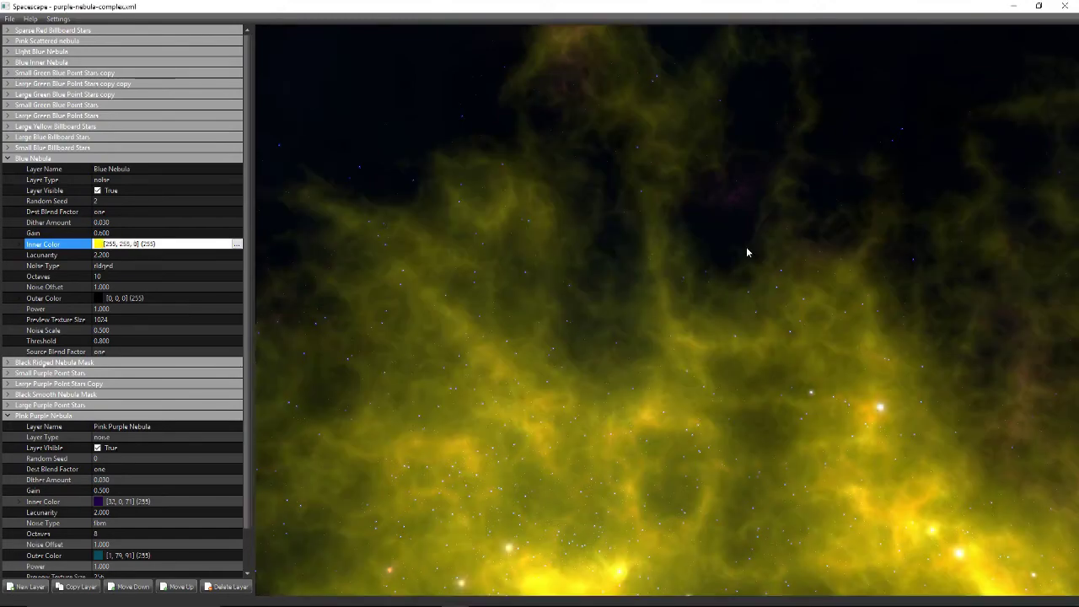
{"action": "mouse_move", "coordinate": [746, 246]}
{"action": "left_mouse_down"}
{"action": "mouse_move", "coordinate": [719, 292]}
{"action": "mouse_move", "coordinate": [597, 354]}
{"action": "mouse_move", "coordinate": [598, 284]}
{"action": "mouse_move", "coordinate": [447, 214]}
{"action": "mouse_move", "coordinate": [445, 355]}
{"action": "mouse_move", "coordinate": [467, 313]}
{"action": "mouse_move", "coordinate": [499, 295]}
{"action": "mouse_move", "coordinate": [634, 334]}
{"action": "mouse_move", "coordinate": [630, 288]}
{"action": "mouse_move", "coordinate": [691, 320]}
{"action": "mouse_move", "coordinate": [742, 389]}
{"action": "left_mouse_up"}
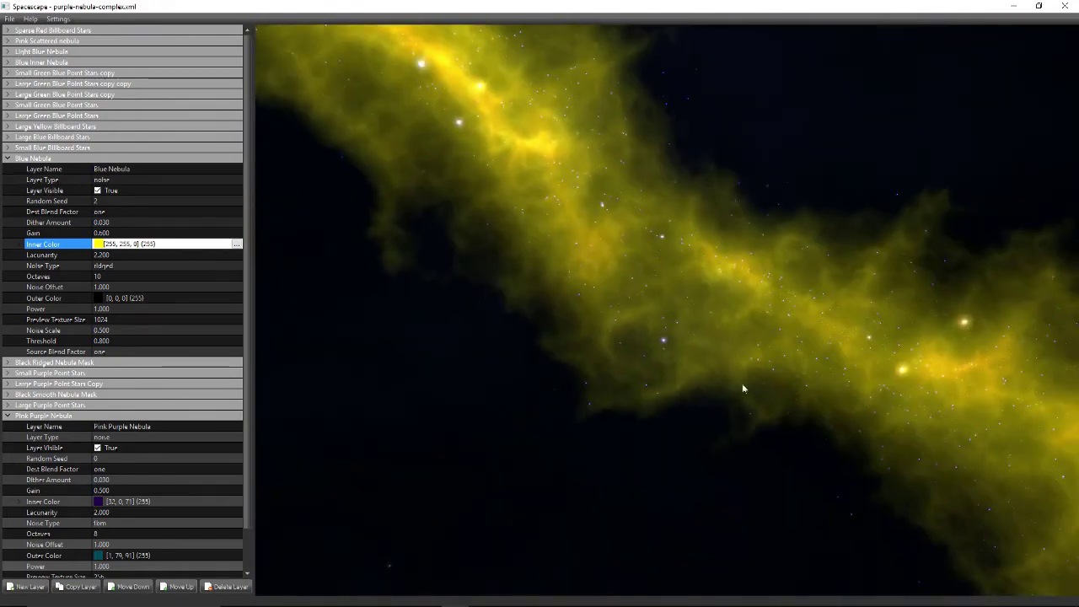
- Darken that inner colour in two passes to very dark olive [26, 26, 0]
{"action": "left_click", "coordinate": [237, 243]}
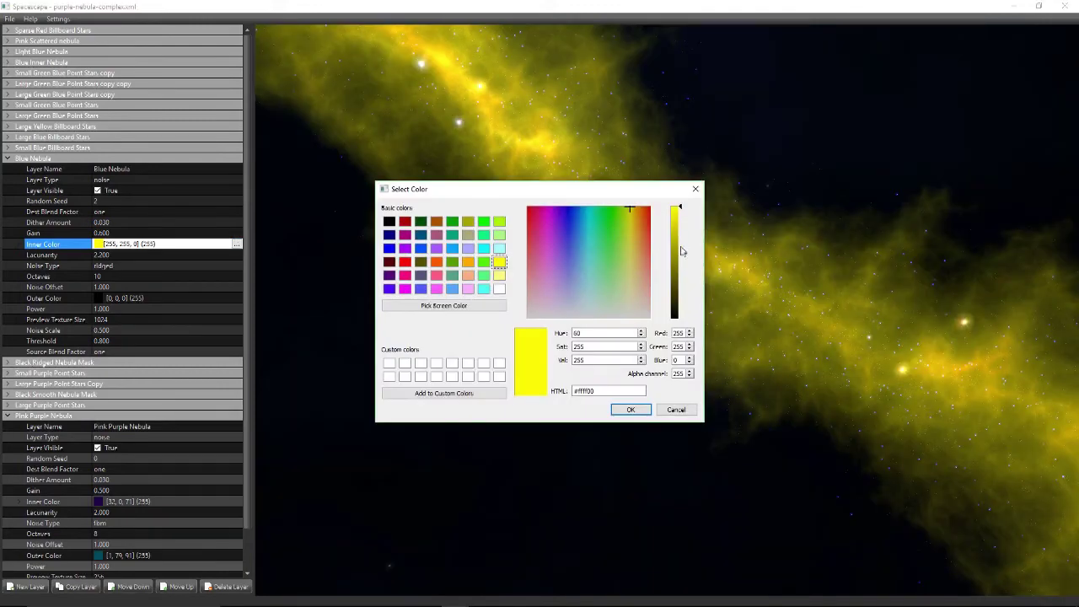
{"action": "left_click_drag", "start_coordinate": [683, 251], "coordinate": [681, 282]}
{"action": "left_click", "coordinate": [628, 410]}
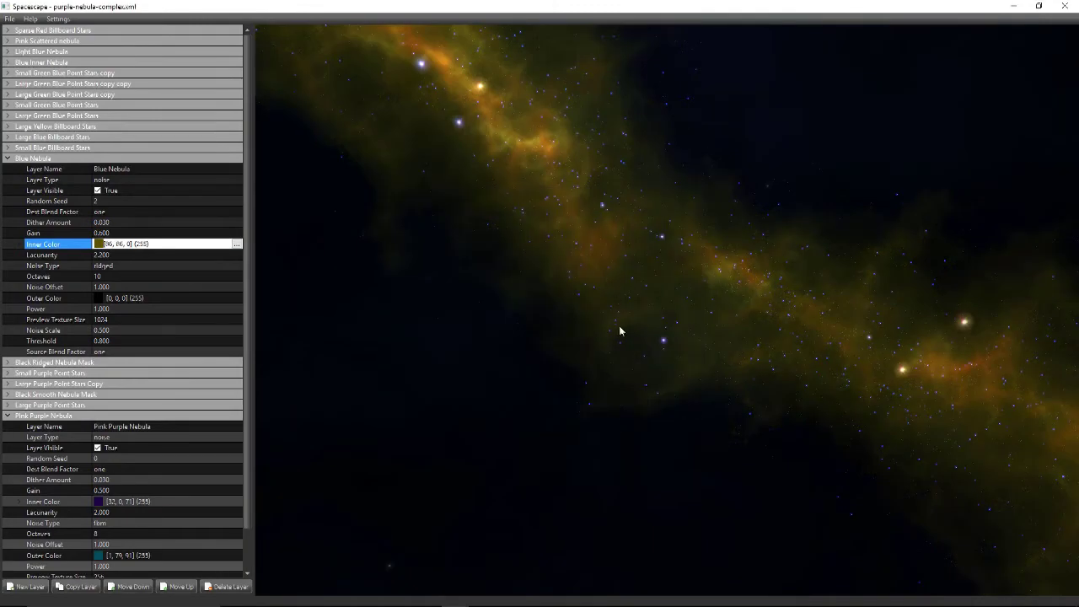
{"action": "mouse_move", "coordinate": [619, 329]}
{"action": "left_mouse_down"}
{"action": "mouse_move", "coordinate": [515, 221]}
{"action": "mouse_move", "coordinate": [576, 354]}
{"action": "mouse_move", "coordinate": [585, 272]}
{"action": "mouse_move", "coordinate": [553, 228]}
{"action": "mouse_move", "coordinate": [568, 284]}
{"action": "mouse_move", "coordinate": [559, 186]}
{"action": "left_mouse_up"}
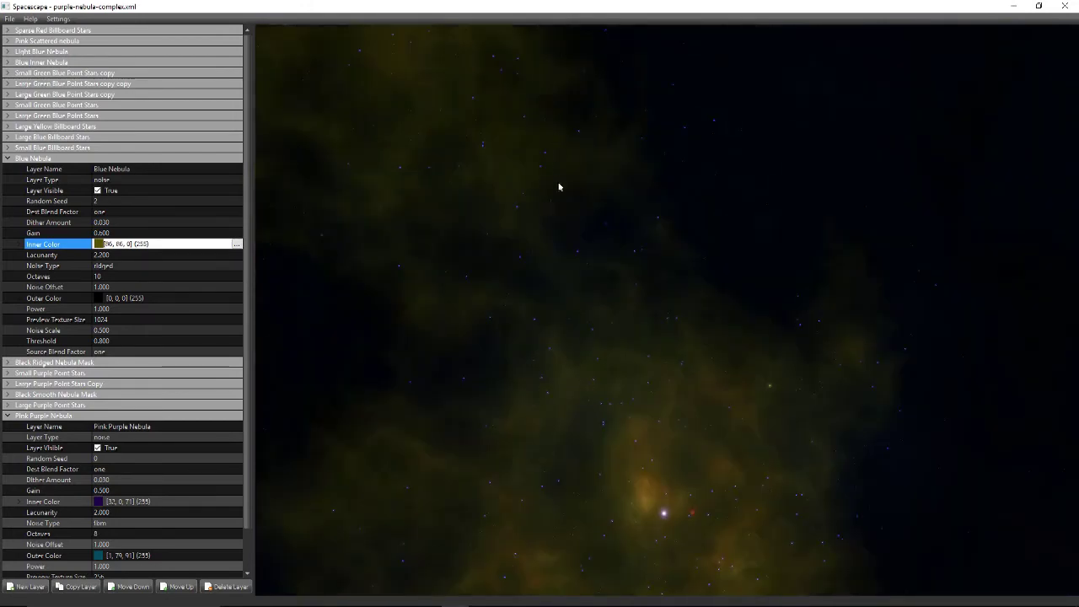
{"action": "left_click", "coordinate": [236, 243]}
{"action": "left_click_drag", "start_coordinate": [680, 286], "coordinate": [681, 309]}
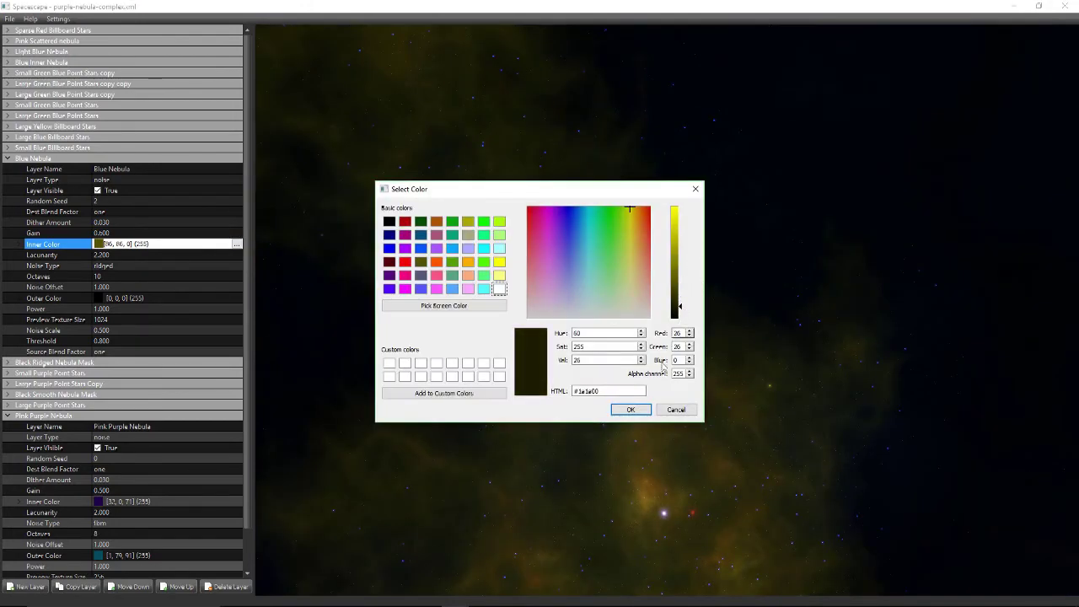
{"action": "left_click", "coordinate": [630, 409]}
{"action": "mouse_move", "coordinate": [643, 362]}
{"action": "left_mouse_down"}
{"action": "mouse_move", "coordinate": [684, 480]}
{"action": "mouse_move", "coordinate": [745, 562]}
{"action": "mouse_move", "coordinate": [684, 461]}
{"action": "left_mouse_up"}
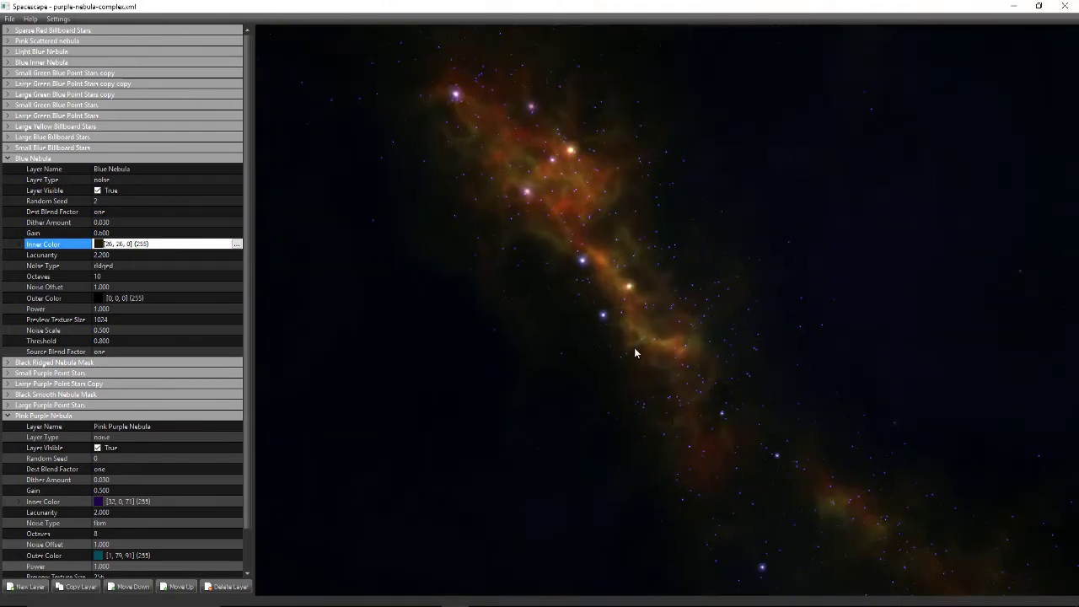
{"action": "mouse_move", "coordinate": [633, 346]}
{"action": "left_mouse_down"}
{"action": "mouse_move", "coordinate": [812, 430]}
{"action": "mouse_move", "coordinate": [921, 411]}
{"action": "mouse_move", "coordinate": [948, 340]}
{"action": "left_mouse_up"}
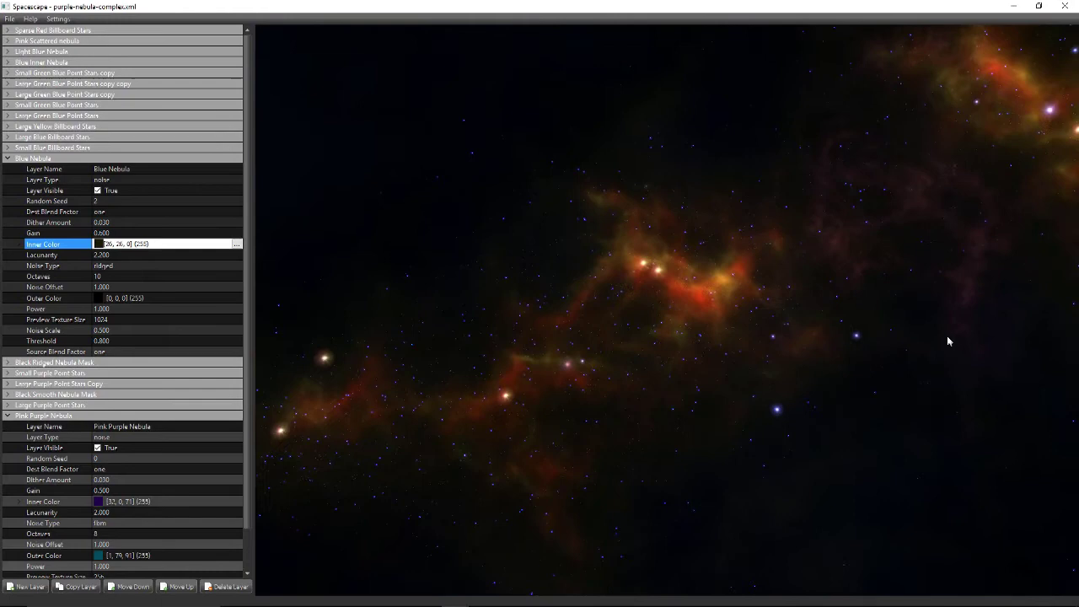
- Give the Blue Nebula layer's inner colour a vivid green hue (Hue 114)
{"action": "left_click", "coordinate": [237, 244]}
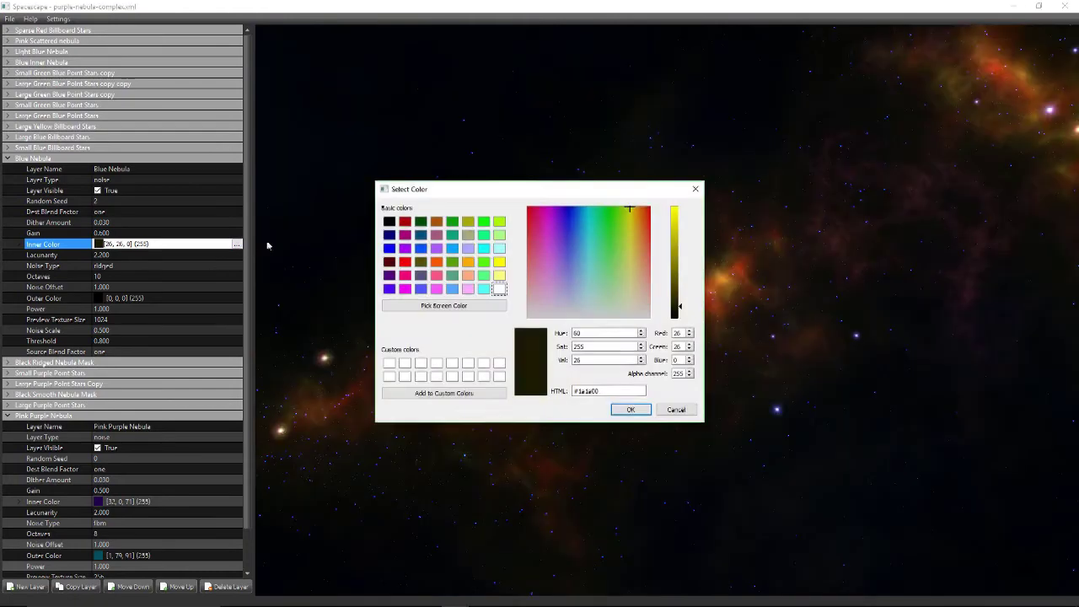
{"action": "left_click", "coordinate": [611, 205]}
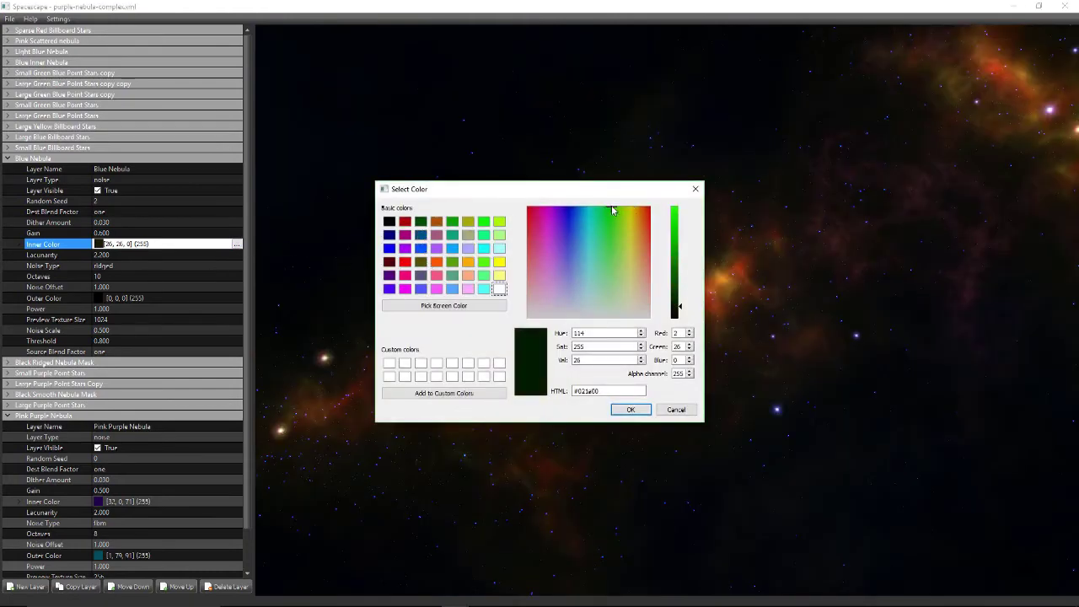
{"action": "left_click_drag", "start_coordinate": [677, 221], "coordinate": [677, 201]}
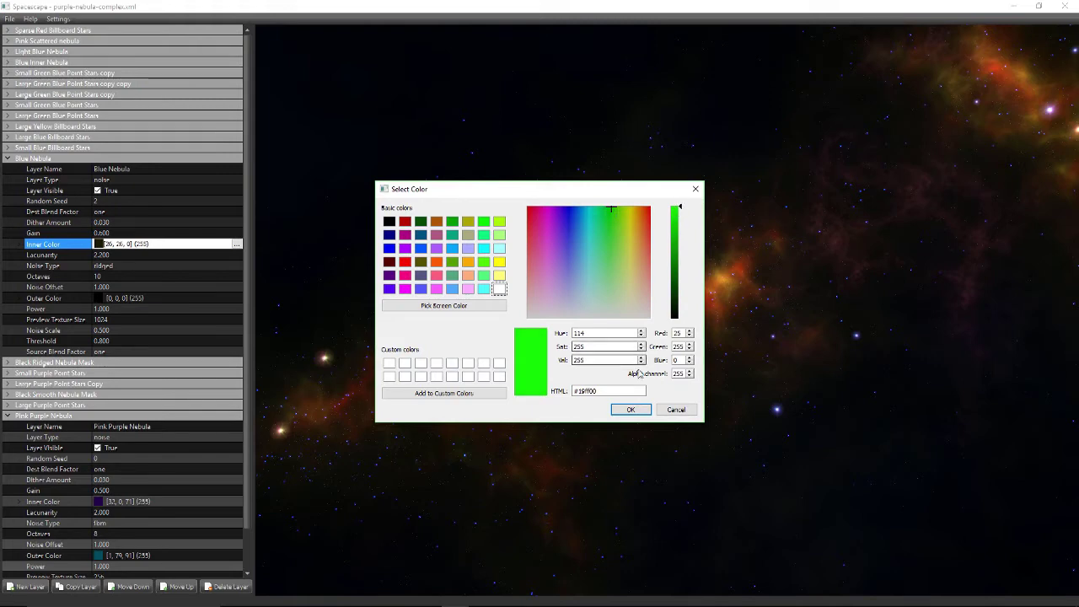
{"action": "left_click", "coordinate": [631, 409]}
{"action": "mouse_move", "coordinate": [595, 321]}
{"action": "left_mouse_down"}
{"action": "mouse_move", "coordinate": [395, 246]}
{"action": "mouse_move", "coordinate": [309, 145]}
{"action": "mouse_move", "coordinate": [395, 205]}
{"action": "mouse_move", "coordinate": [672, 272]}
{"action": "mouse_move", "coordinate": [675, 309]}
{"action": "mouse_move", "coordinate": [458, 221]}
{"action": "left_mouse_up"}
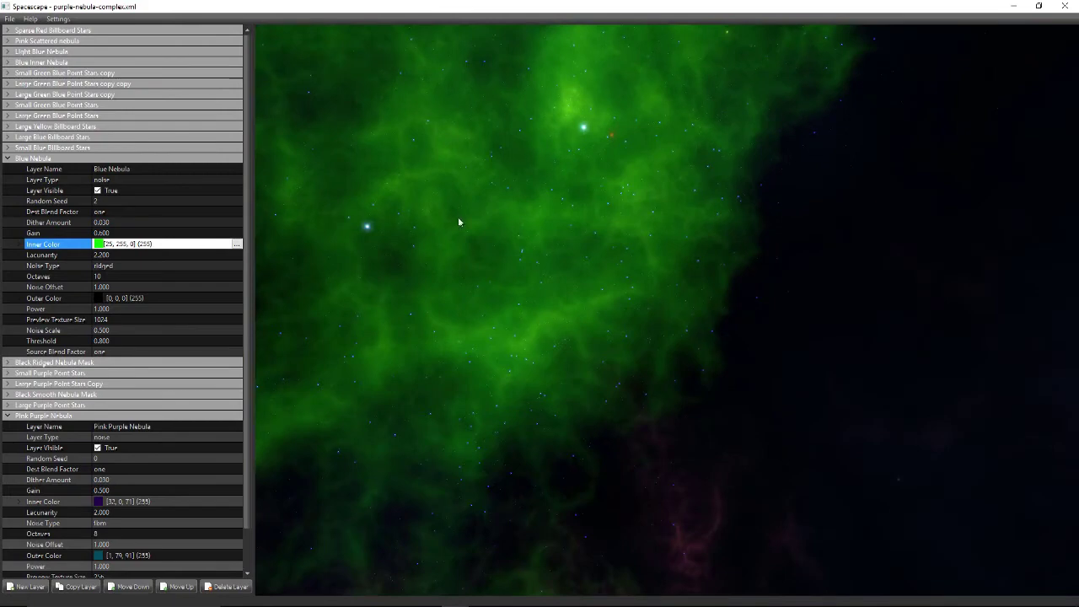
- Darken the green inner colour in two passes until it reads [7, 71, 0]
{"action": "left_click", "coordinate": [236, 245]}
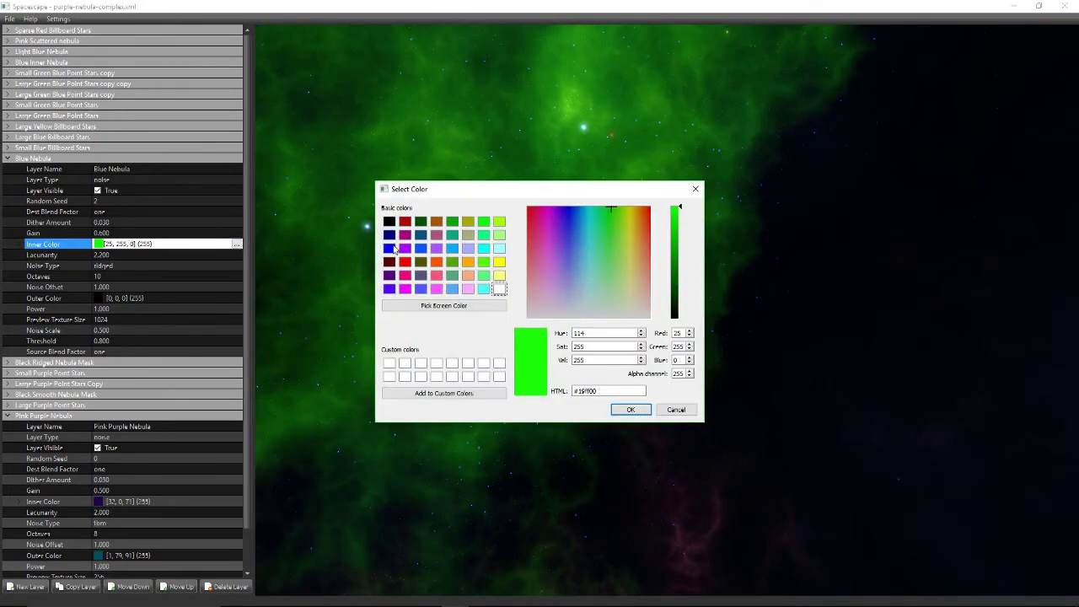
{"action": "left_click", "coordinate": [678, 265]}
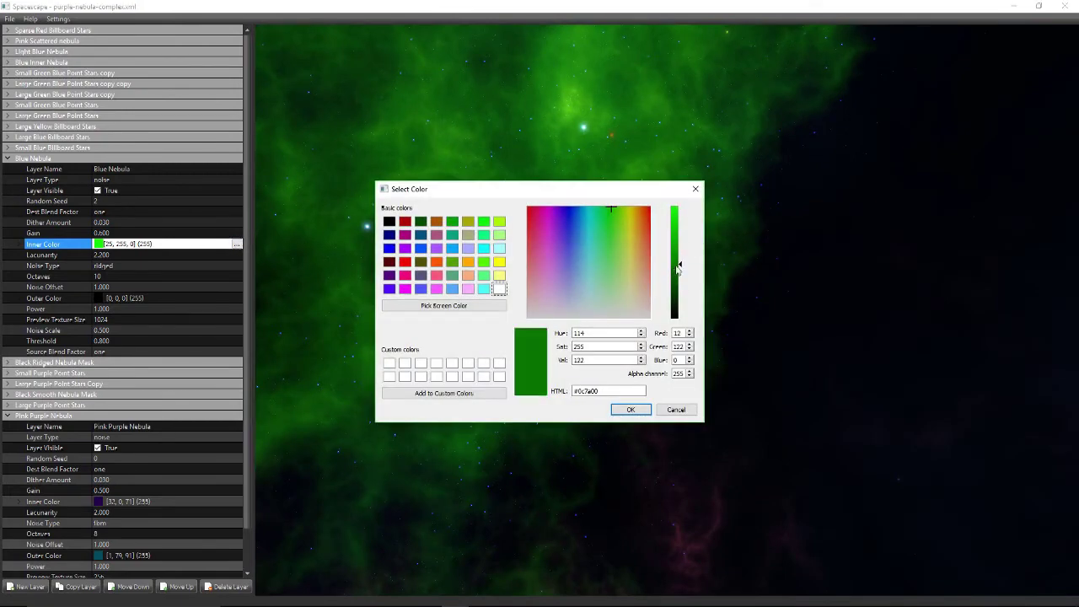
{"action": "left_click", "coordinate": [631, 410]}
{"action": "mouse_move", "coordinate": [495, 361]}
{"action": "left_mouse_down"}
{"action": "mouse_move", "coordinate": [585, 530]}
{"action": "mouse_move", "coordinate": [619, 355]}
{"action": "mouse_move", "coordinate": [753, 521]}
{"action": "left_mouse_up"}
{"action": "mouse_move", "coordinate": [654, 216]}
{"action": "left_mouse_down"}
{"action": "mouse_move", "coordinate": [903, 312]}
{"action": "mouse_move", "coordinate": [660, 277]}
{"action": "mouse_move", "coordinate": [717, 178]}
{"action": "mouse_move", "coordinate": [784, 314]}
{"action": "mouse_move", "coordinate": [879, 416]}
{"action": "left_mouse_up"}
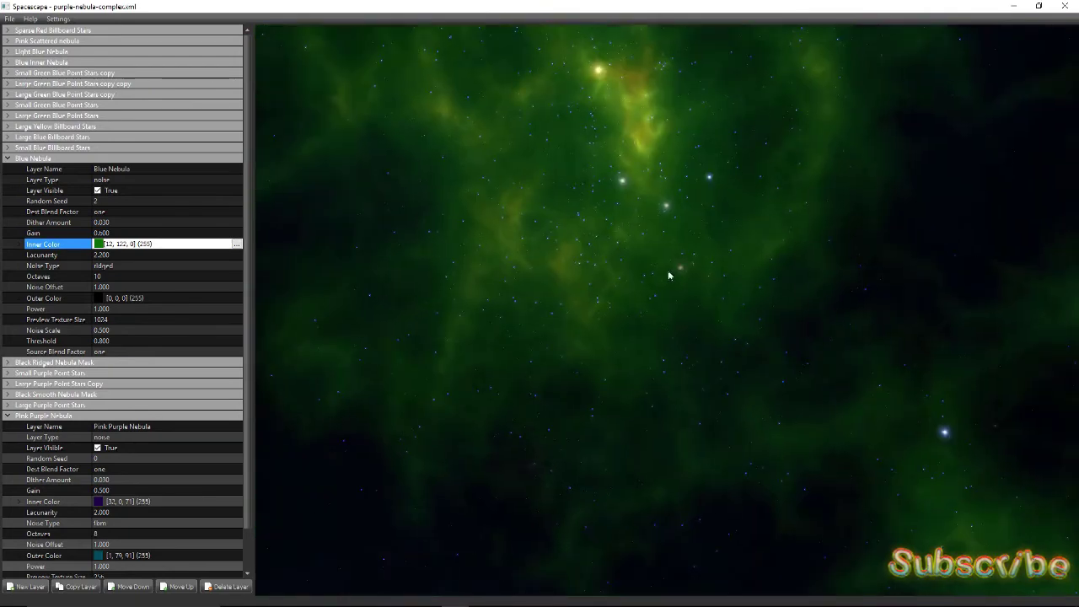
{"action": "left_click", "coordinate": [237, 245]}
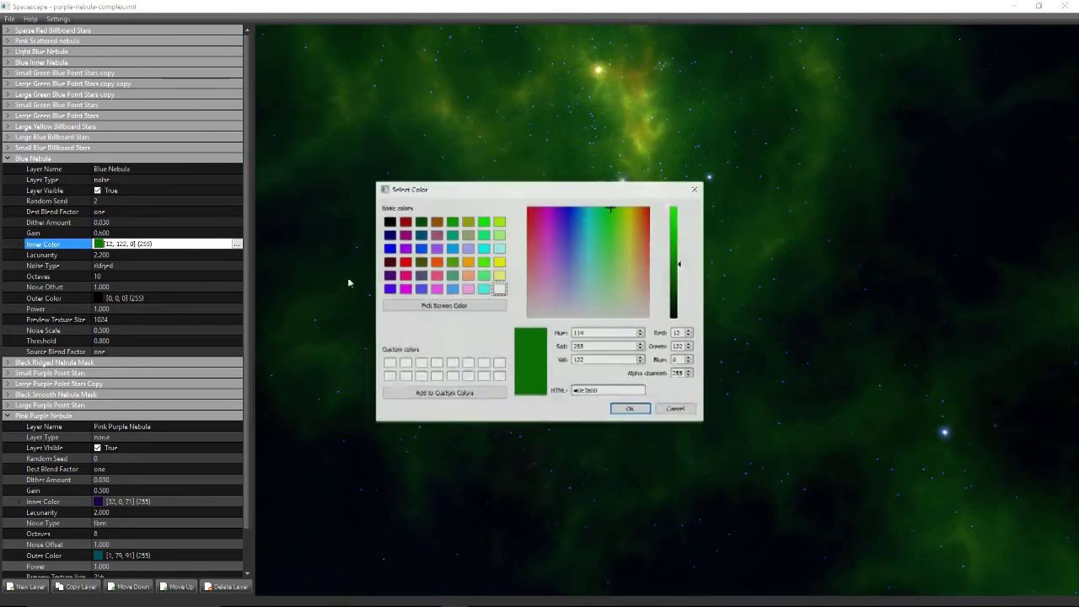
{"action": "left_click", "coordinate": [677, 286]}
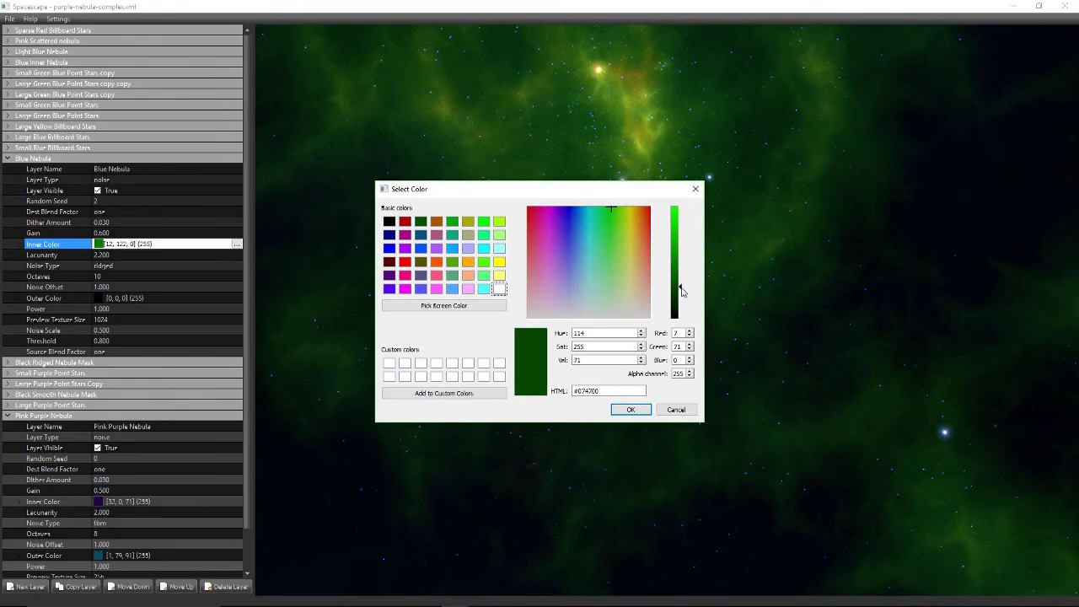
{"action": "left_click", "coordinate": [631, 409]}
{"action": "mouse_move", "coordinate": [603, 345]}
{"action": "left_mouse_down"}
{"action": "mouse_move", "coordinate": [599, 197]}
{"action": "mouse_move", "coordinate": [682, 371]}
{"action": "mouse_move", "coordinate": [777, 472]}
{"action": "left_mouse_up"}
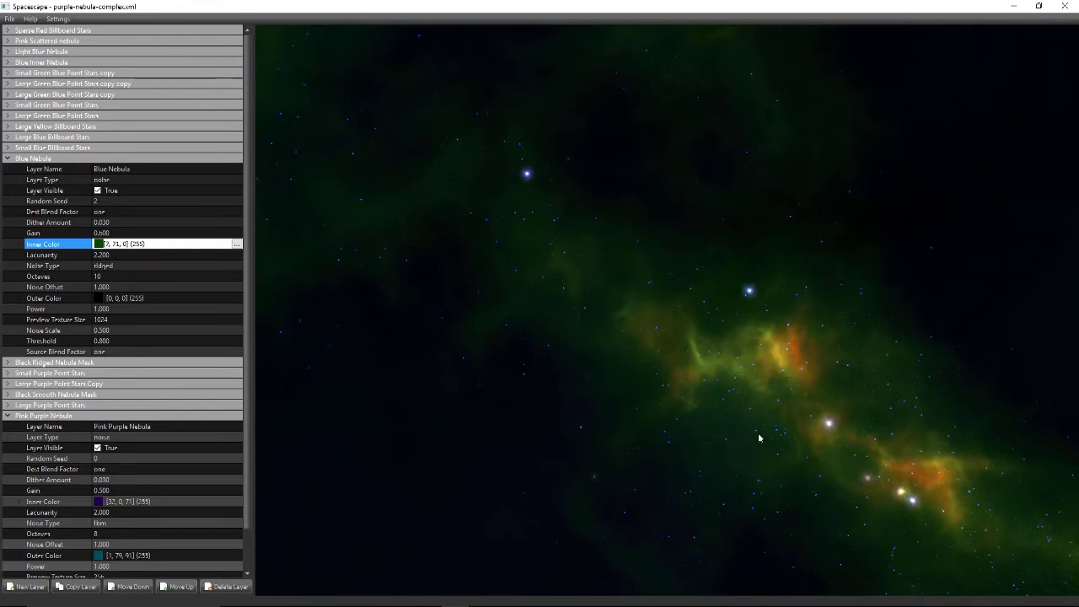
- Add a new layer, SpacescapeLayer19, at the top of the layer list
{"action": "left_click", "coordinate": [46, 31]}
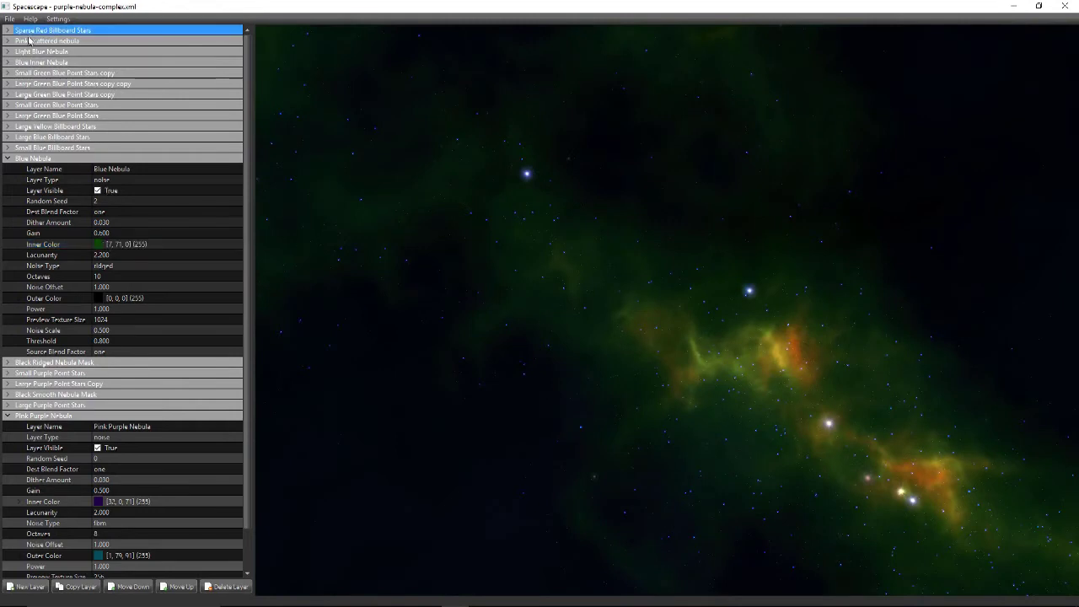
{"action": "left_click", "coordinate": [31, 585]}
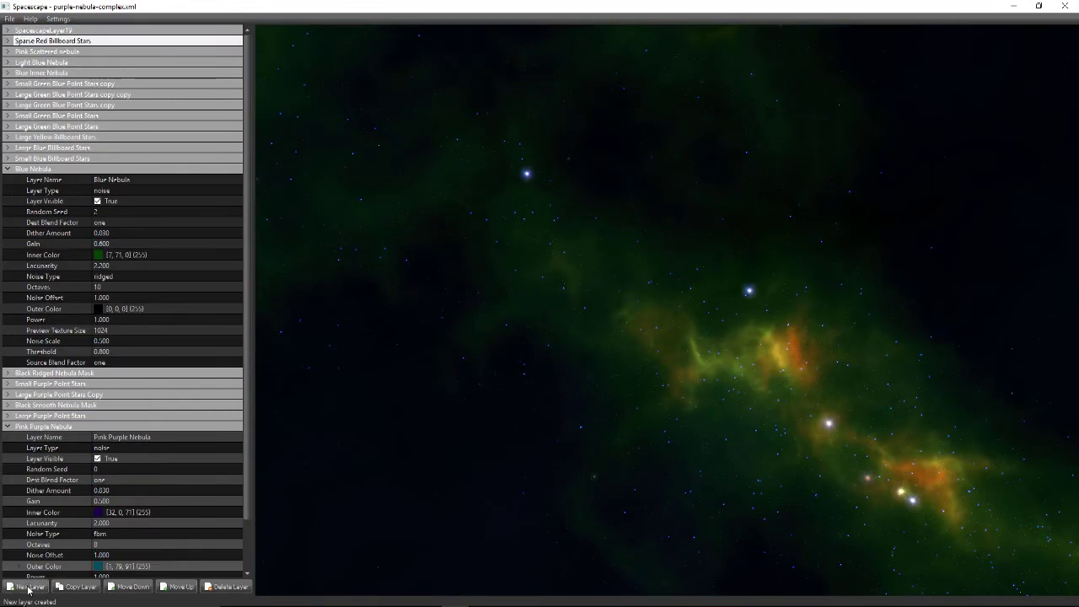
{"action": "left_click", "coordinate": [49, 31]}
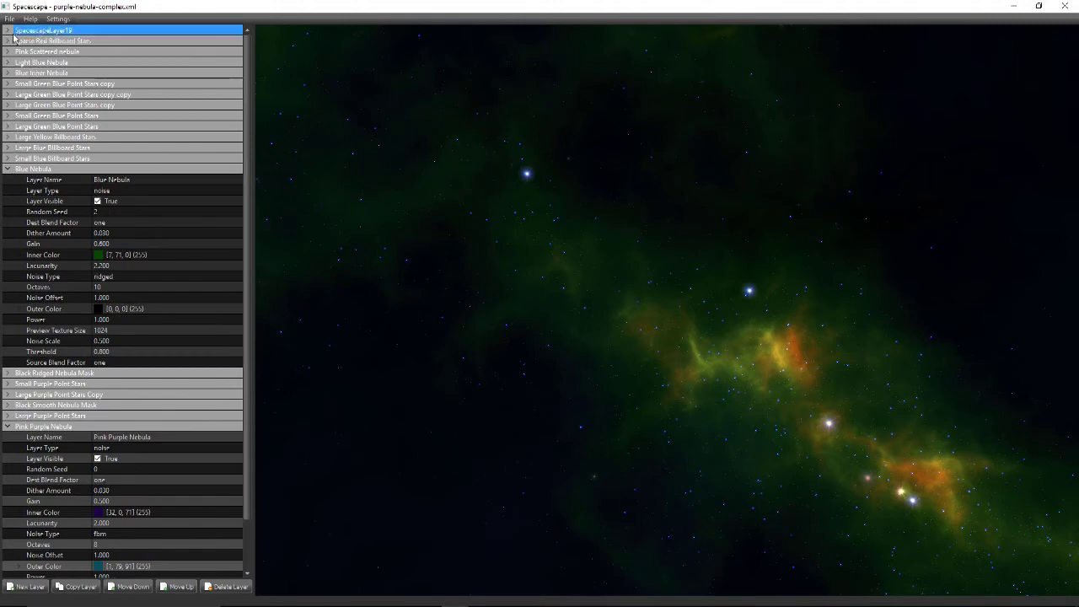
- Set SpacescapeLayer19's Number of Points to 100000 for a dense starfield
{"action": "left_click", "coordinate": [12, 34]}
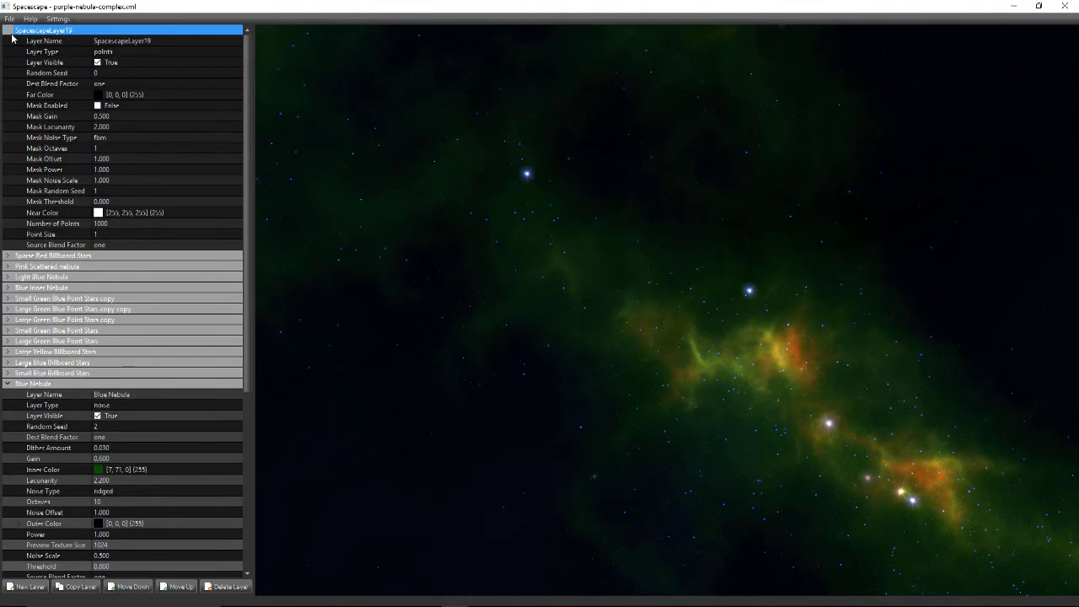
{"action": "left_click", "coordinate": [99, 223]}
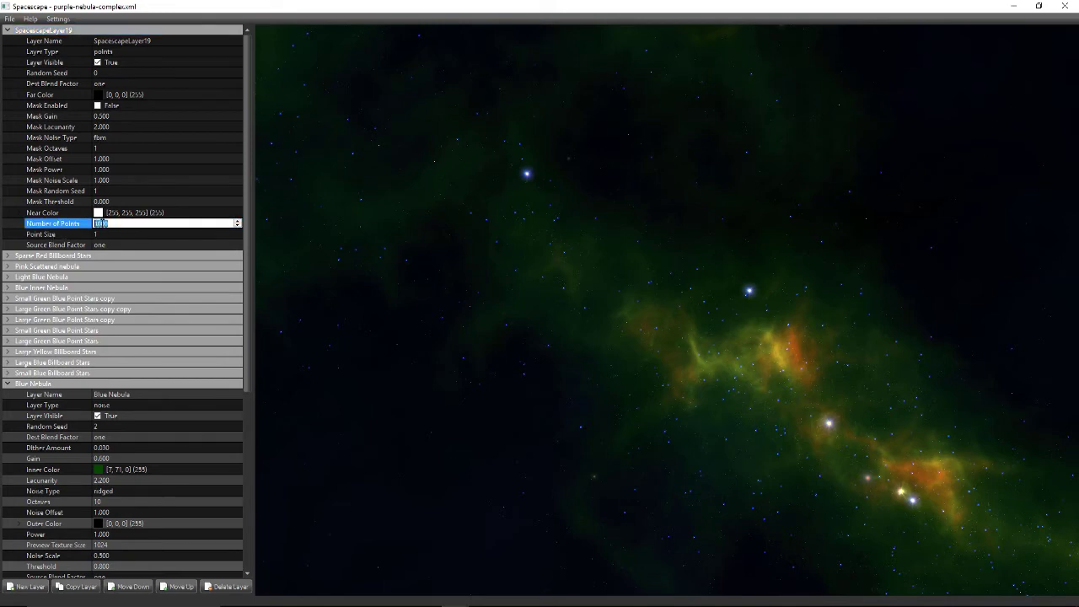
{"action": "key", "text": "BackSpace"}
{"action": "type", "text": "1"}
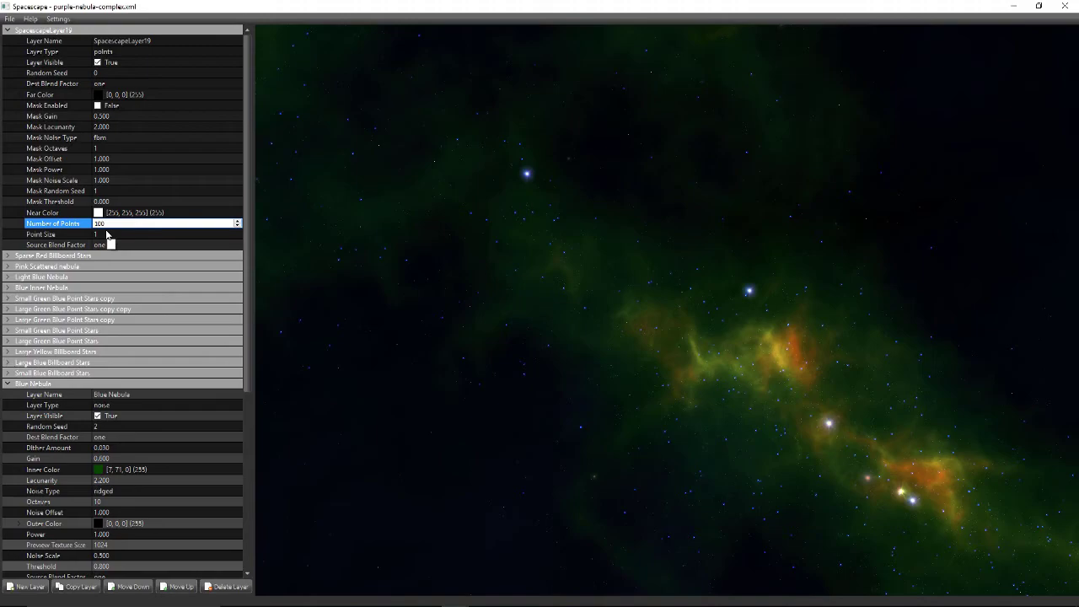
{"action": "type", "text": "000"}
{"action": "key", "text": "Return"}
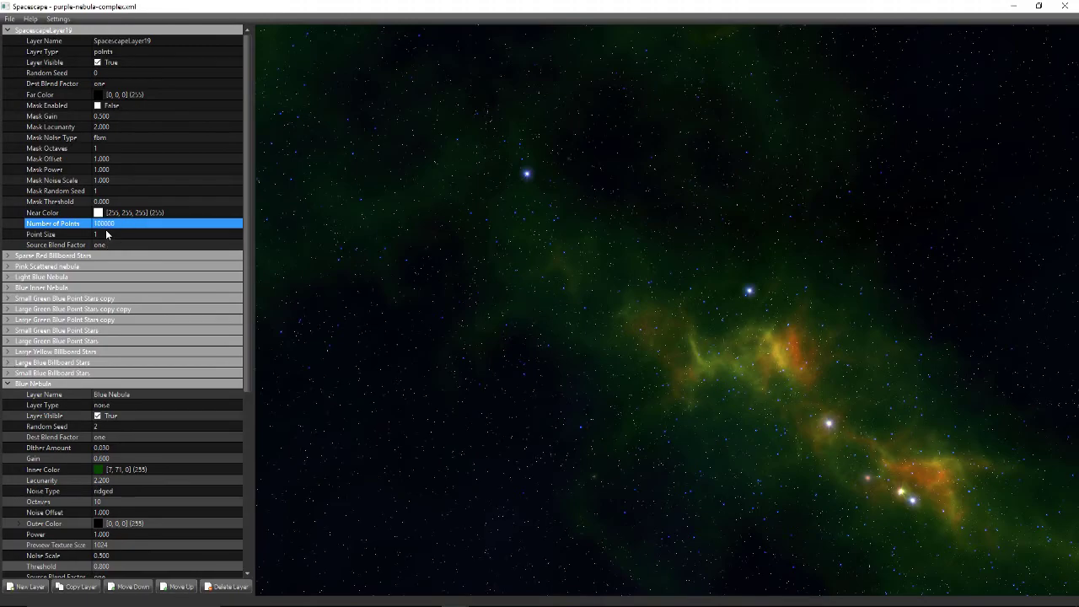
{"action": "mouse_move", "coordinate": [633, 259]}
{"action": "left_mouse_down"}
{"action": "mouse_move", "coordinate": [776, 294]}
{"action": "mouse_move", "coordinate": [751, 260]}
{"action": "mouse_move", "coordinate": [834, 178]}
{"action": "mouse_move", "coordinate": [870, 107]}
{"action": "mouse_move", "coordinate": [658, 250]}
{"action": "mouse_move", "coordinate": [473, 232]}
{"action": "left_mouse_up"}
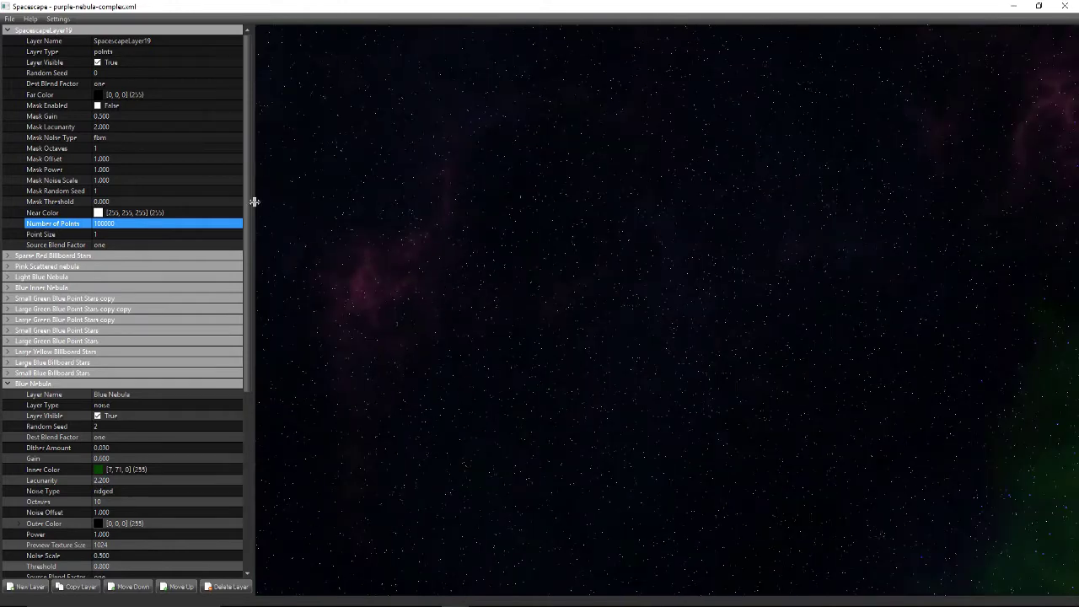
- Lower SpacescapeLayer19's near colour to dark grey [33, 33, 33]
{"action": "left_click", "coordinate": [170, 214]}
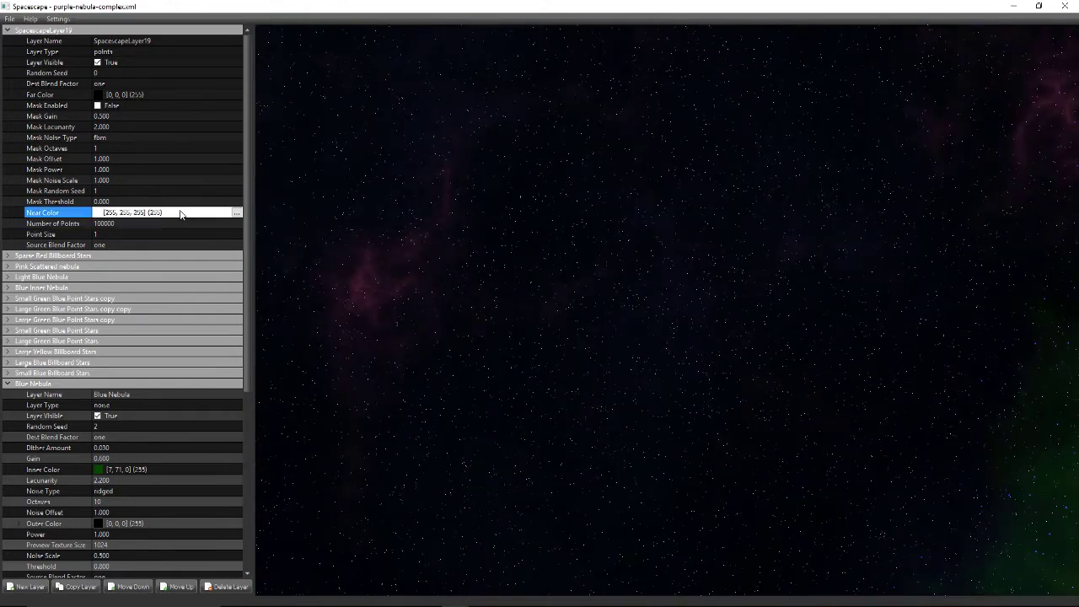
{"action": "left_click", "coordinate": [237, 213]}
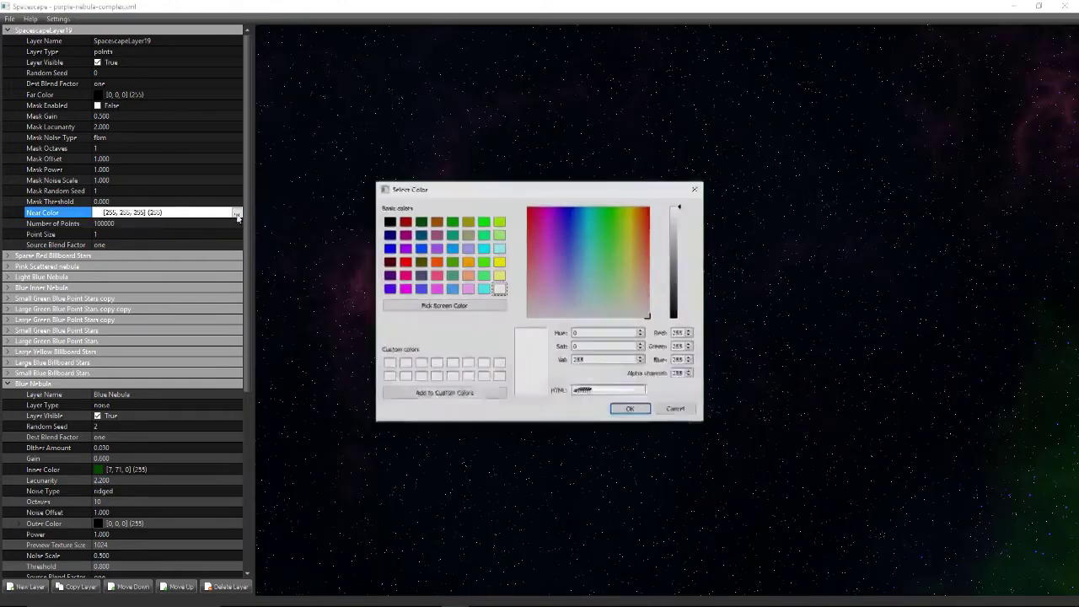
{"action": "left_click", "coordinate": [676, 278]}
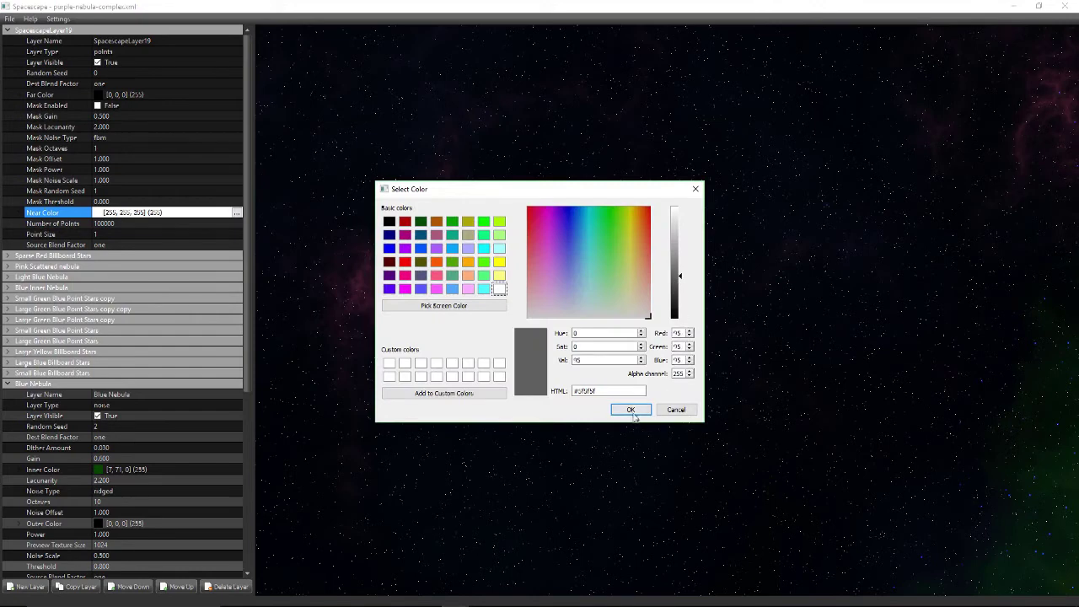
{"action": "left_click", "coordinate": [634, 410]}
{"action": "left_click_drag", "start_coordinate": [588, 429], "coordinate": [570, 272]}
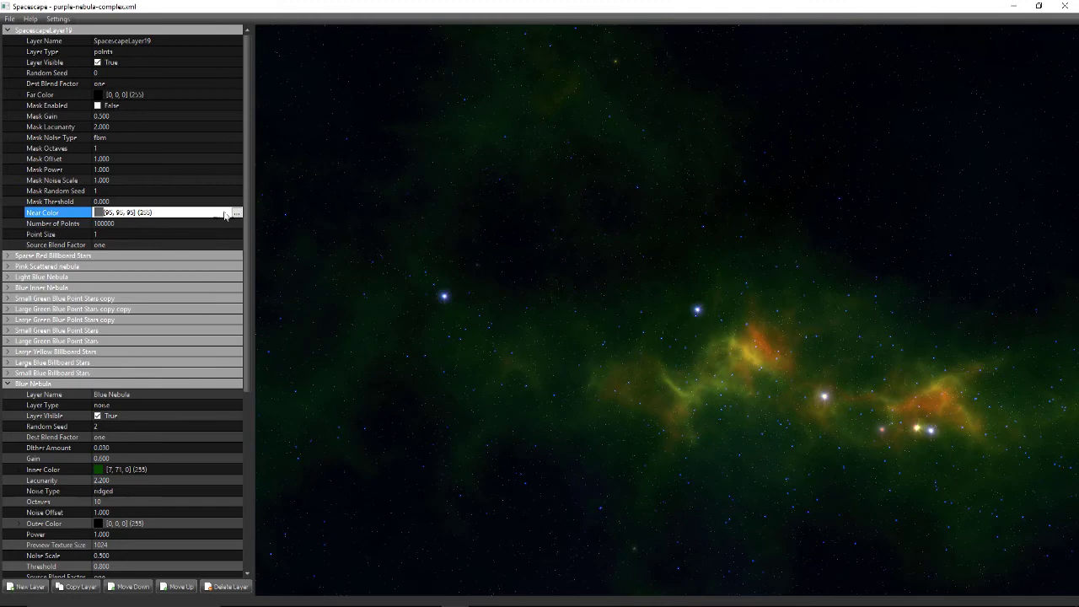
{"action": "left_click", "coordinate": [236, 213]}
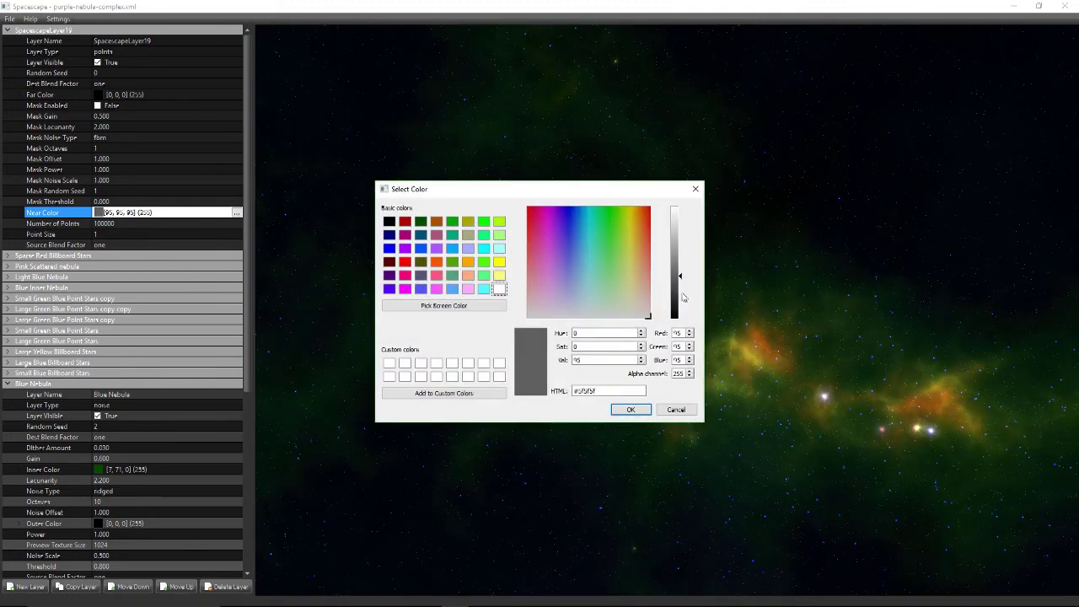
{"action": "left_click_drag", "start_coordinate": [684, 297], "coordinate": [680, 310]}
{"action": "left_click", "coordinate": [631, 410]}
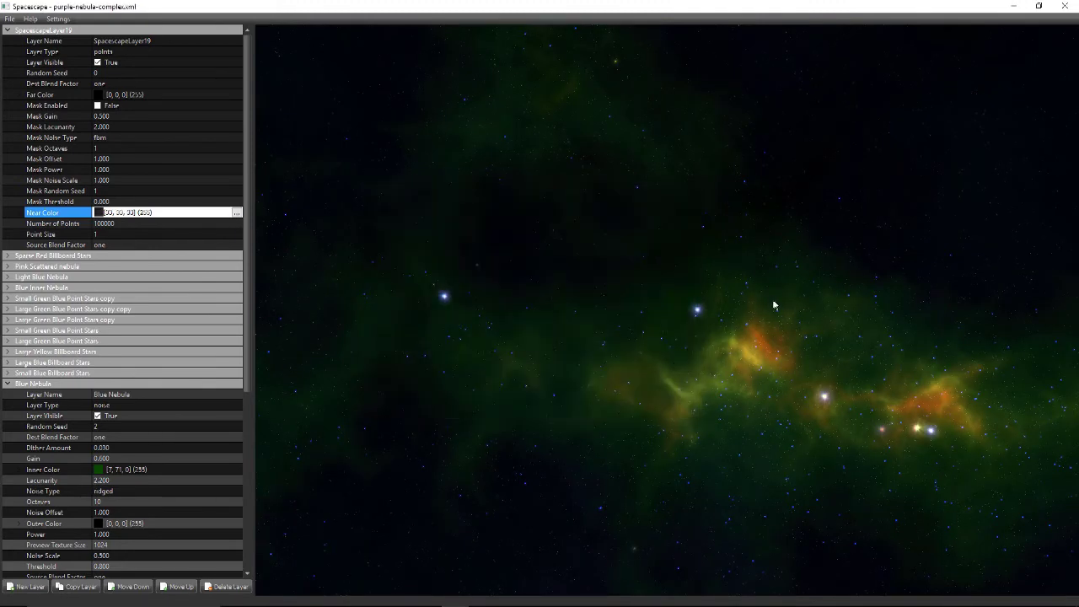
{"action": "left_click_drag", "start_coordinate": [774, 306], "coordinate": [762, 402]}
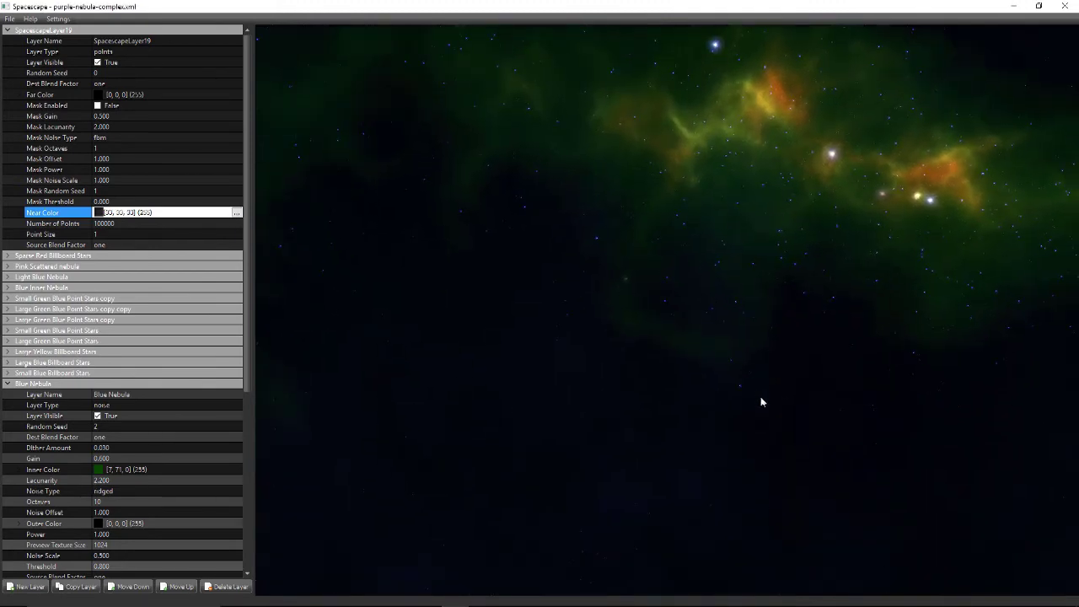
- Toggle SpacescapeLayer19's visibility off and back on to compare, then collapse it
{"action": "left_click", "coordinate": [98, 64]}
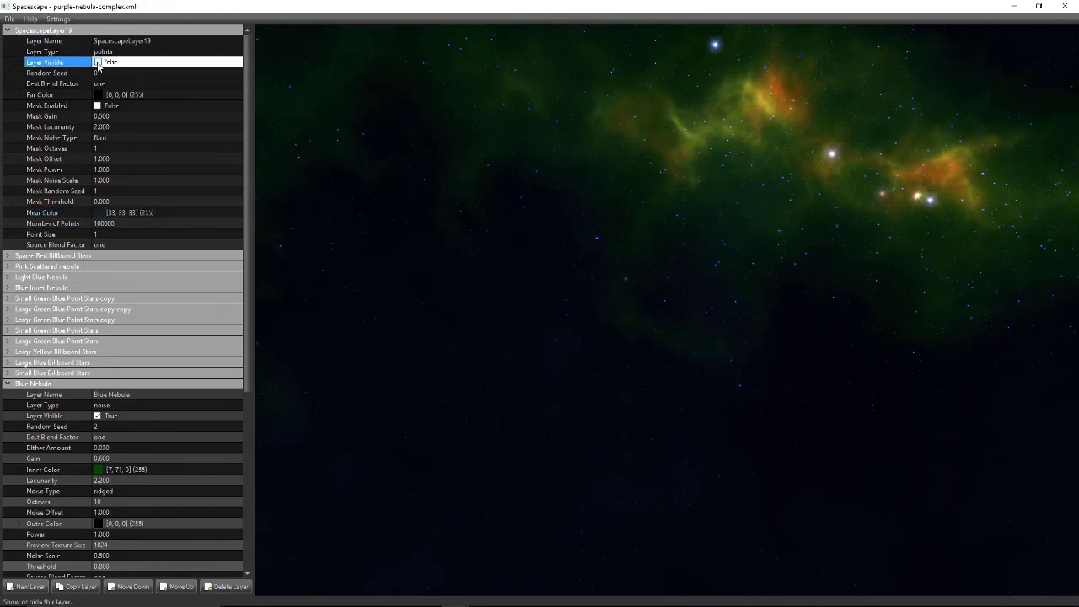
{"action": "mouse_move", "coordinate": [405, 161]}
{"action": "left_mouse_down"}
{"action": "mouse_move", "coordinate": [634, 258]}
{"action": "mouse_move", "coordinate": [619, 197]}
{"action": "mouse_move", "coordinate": [644, 315]}
{"action": "mouse_move", "coordinate": [521, 284]}
{"action": "left_mouse_up"}
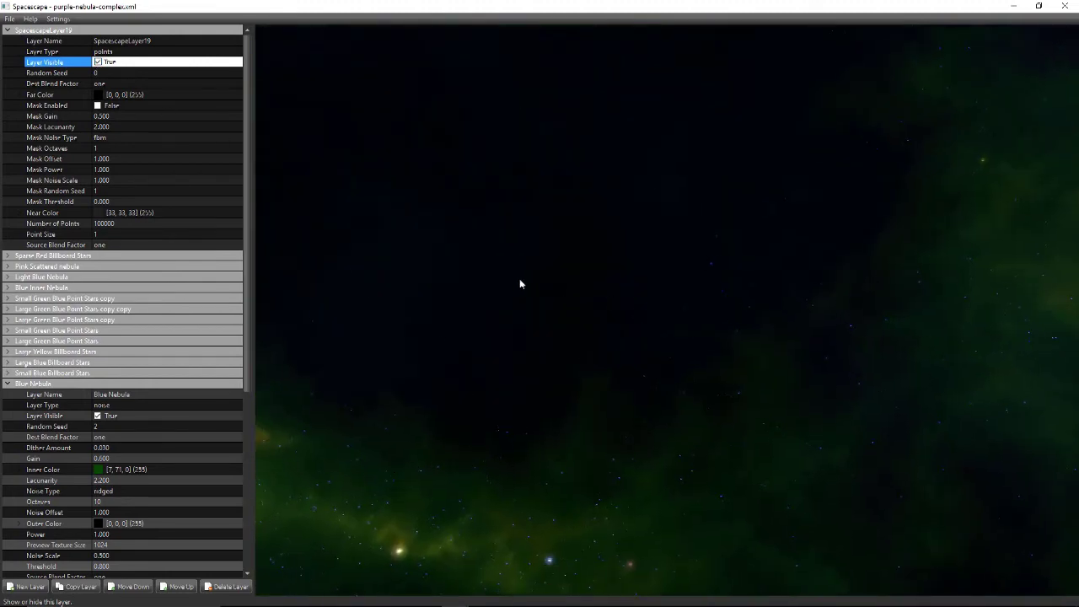
{"action": "left_click", "coordinate": [97, 62]}
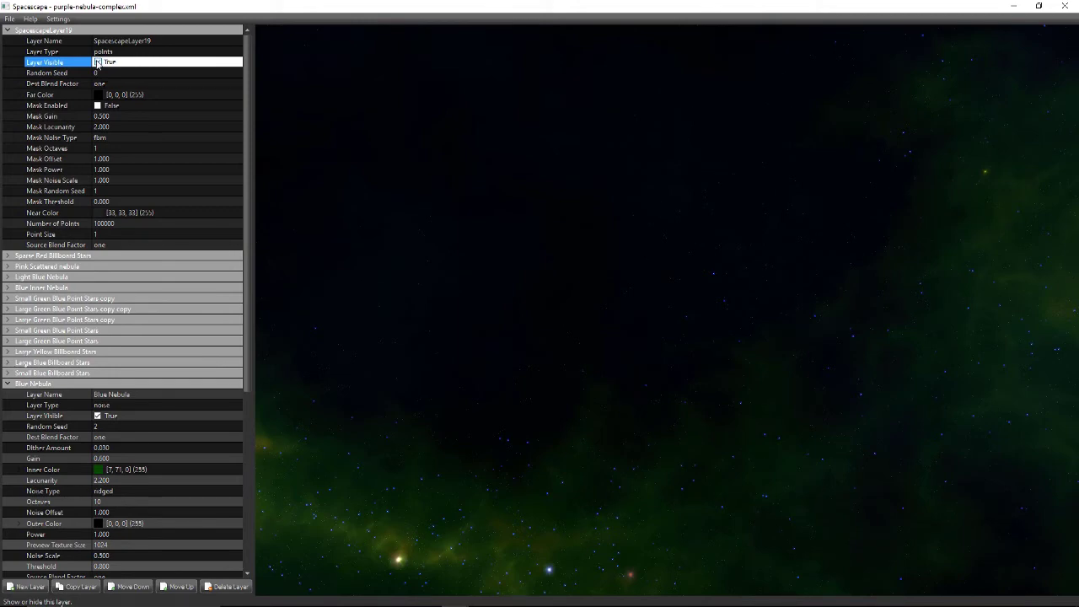
{"action": "left_click", "coordinate": [10, 31]}
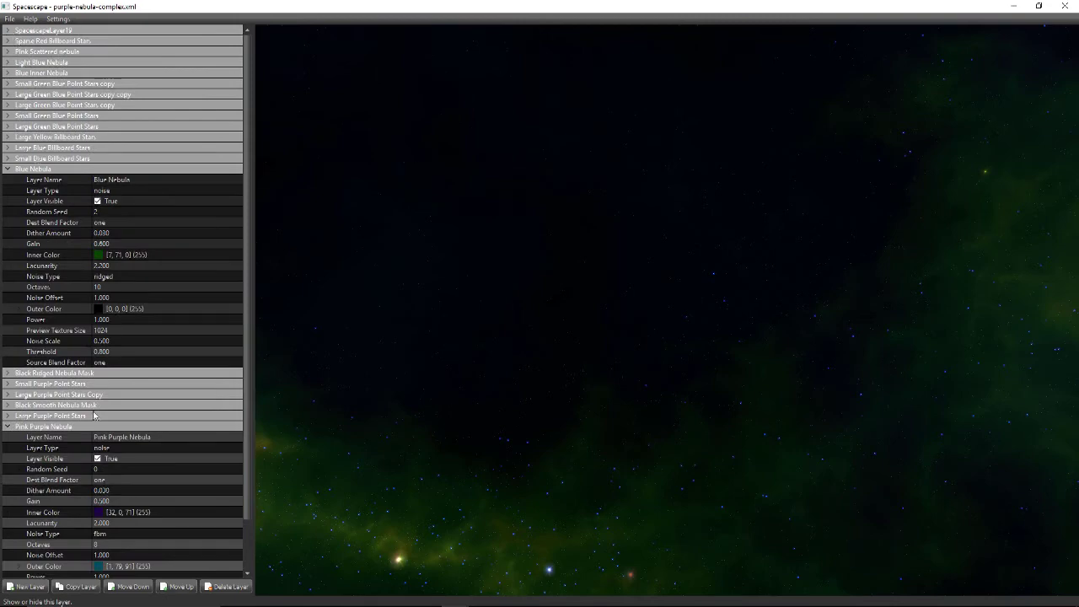
- Add another layer and rename SpacescapeLayer19 to Many_Stars
{"action": "left_click", "coordinate": [26, 586]}
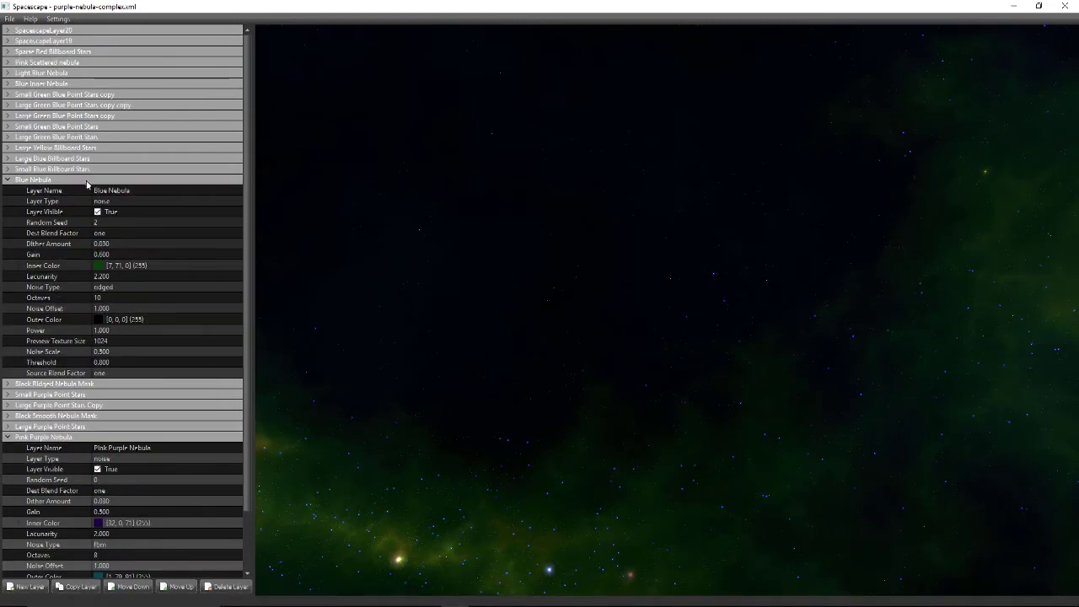
{"action": "left_click", "coordinate": [28, 41]}
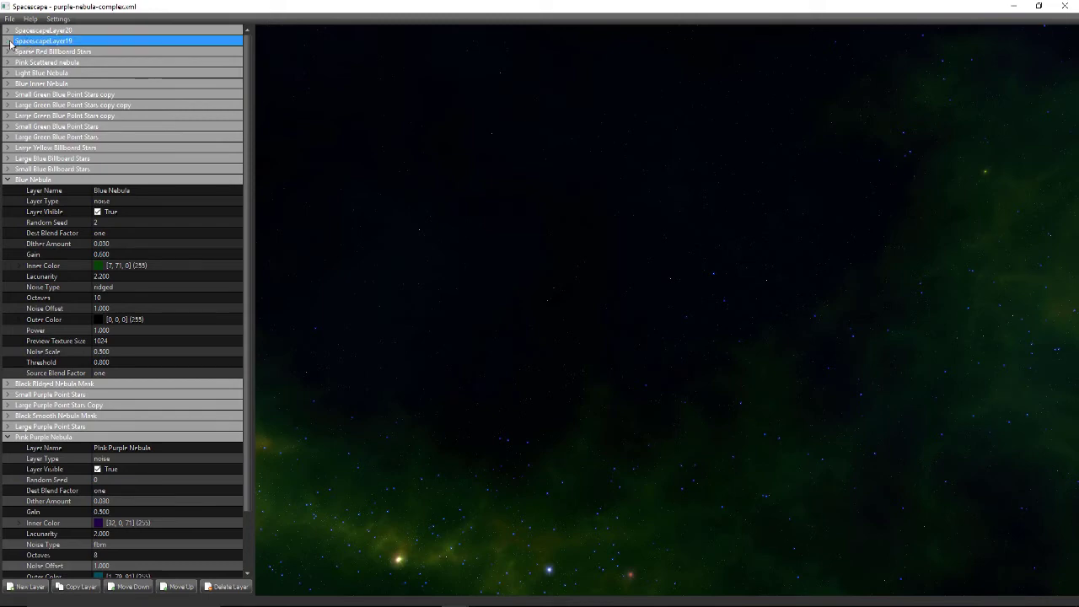
{"action": "left_click", "coordinate": [9, 41]}
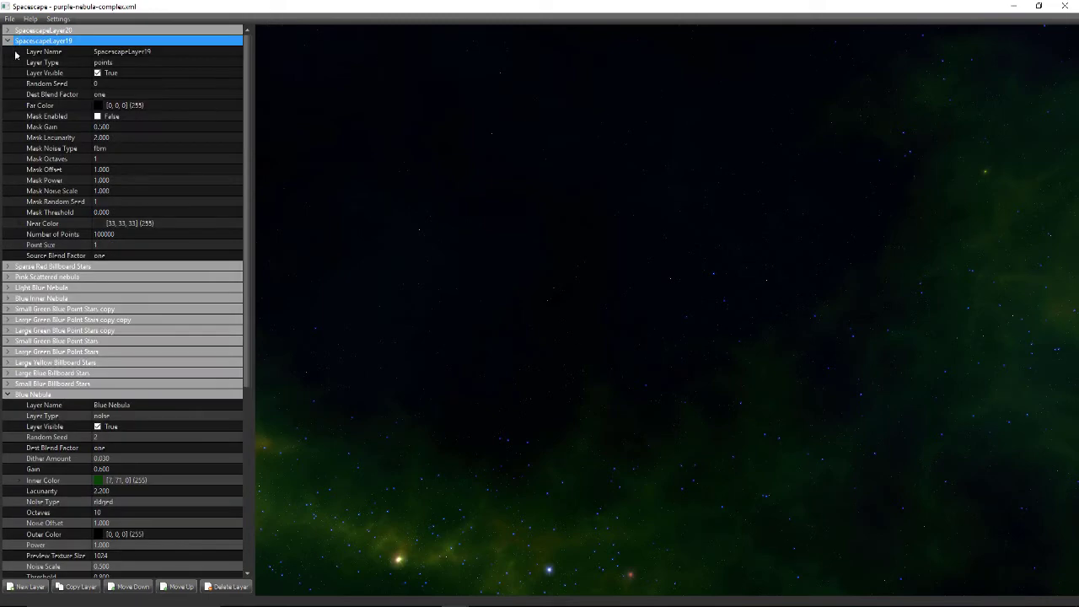
{"action": "left_click", "coordinate": [102, 54]}
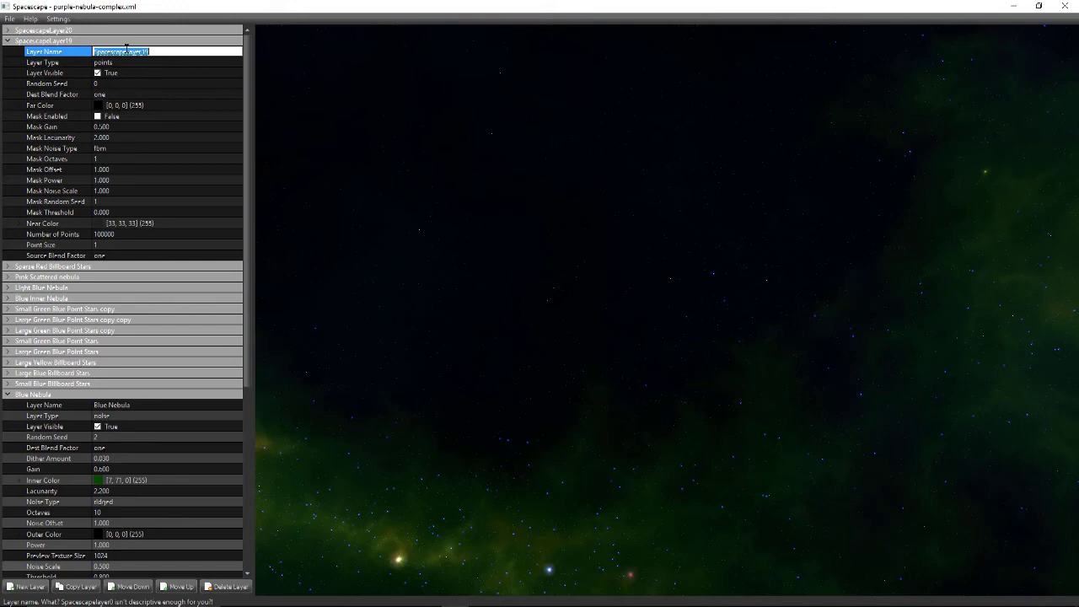
{"action": "type", "text": "Many Stars"}
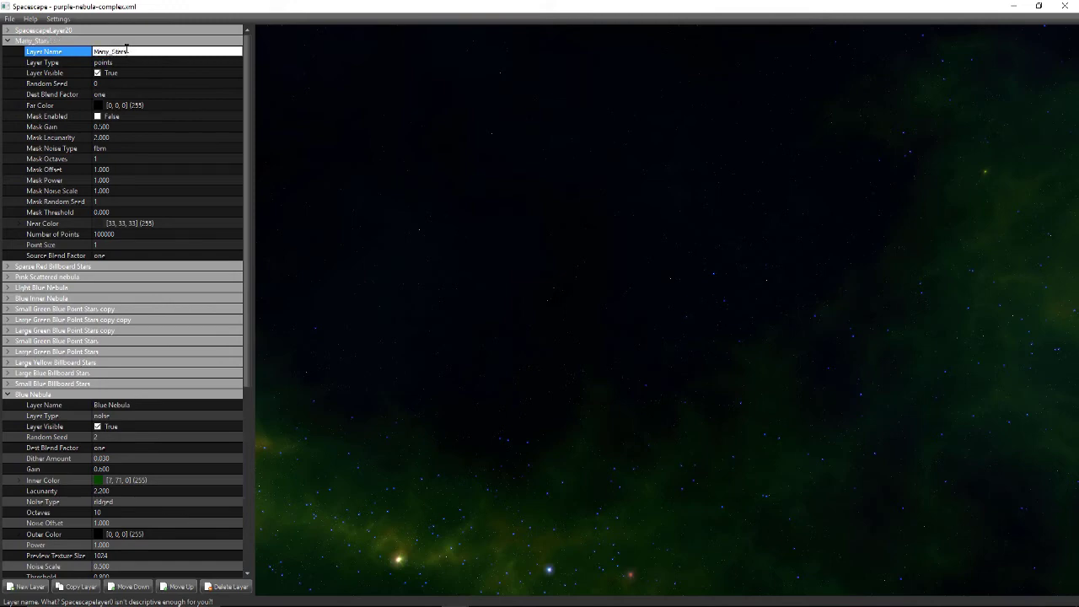
{"action": "key", "text": "Return"}
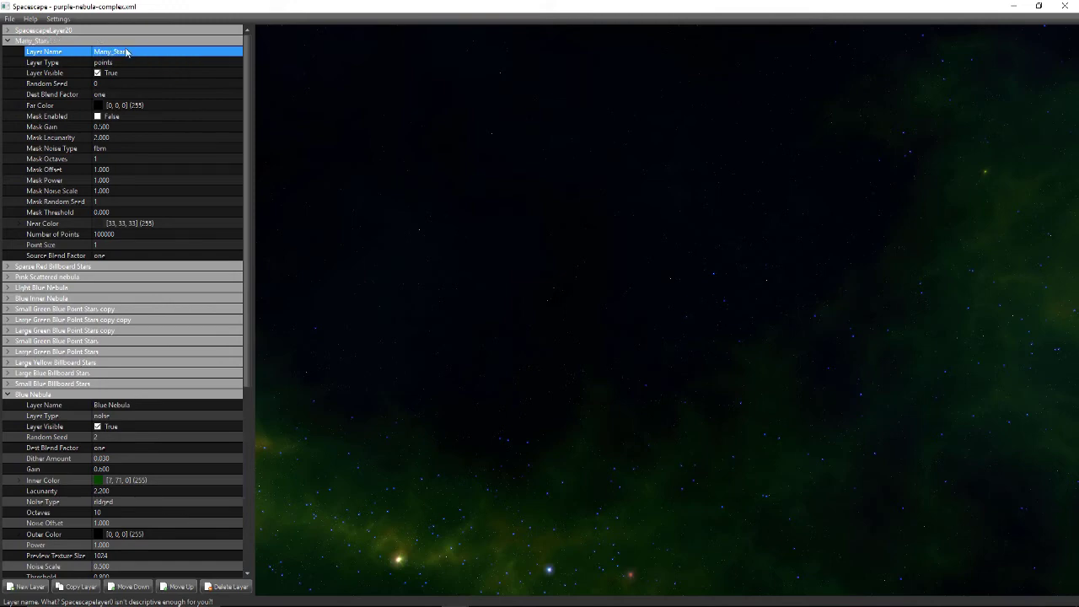
- Expand SpacescapeLayer20 and bring up its Layer Type choices
{"action": "left_click", "coordinate": [8, 40]}
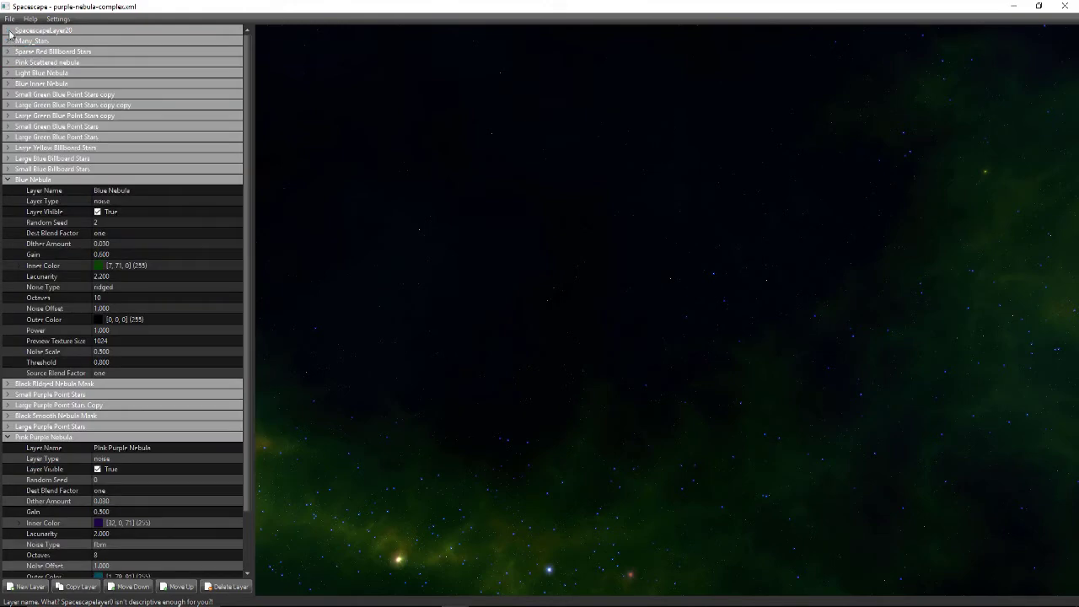
{"action": "left_click", "coordinate": [8, 31]}
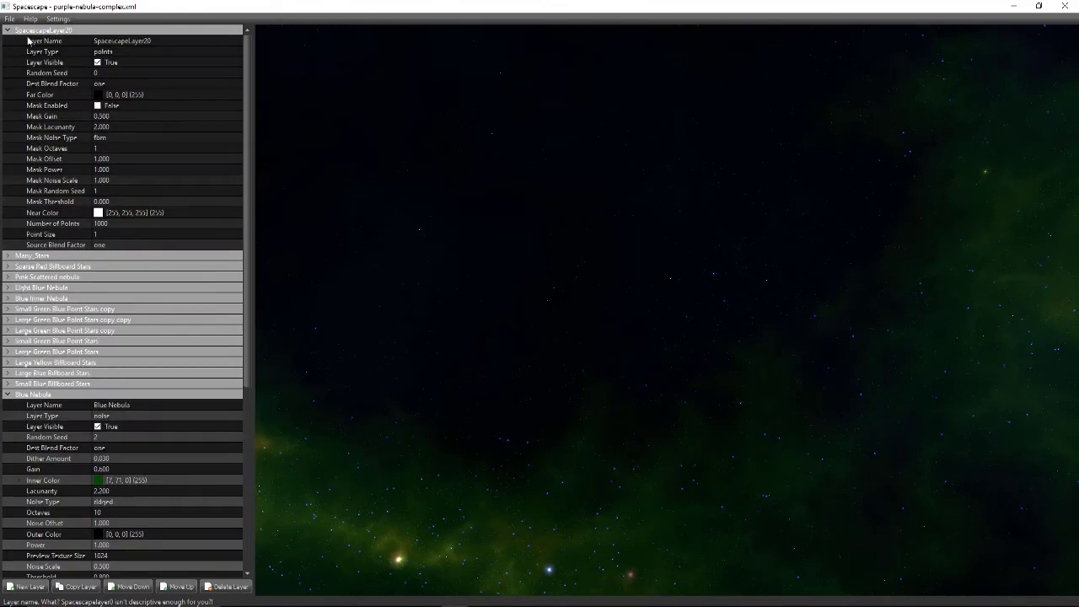
{"action": "left_click", "coordinate": [117, 53]}
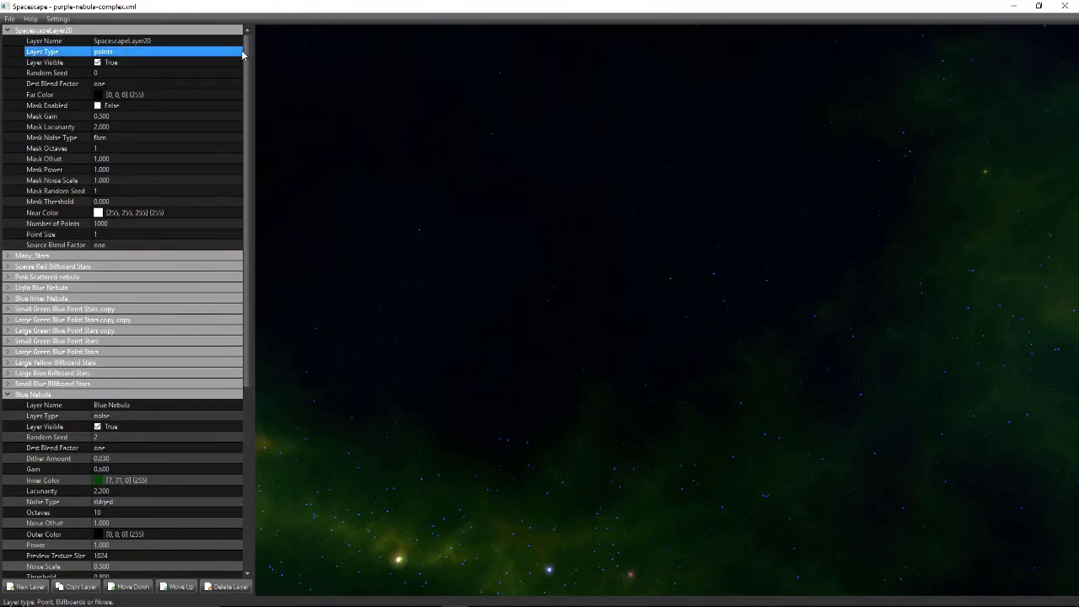
{"action": "left_click", "coordinate": [242, 51]}
{"action": "left_click", "coordinate": [237, 52]}
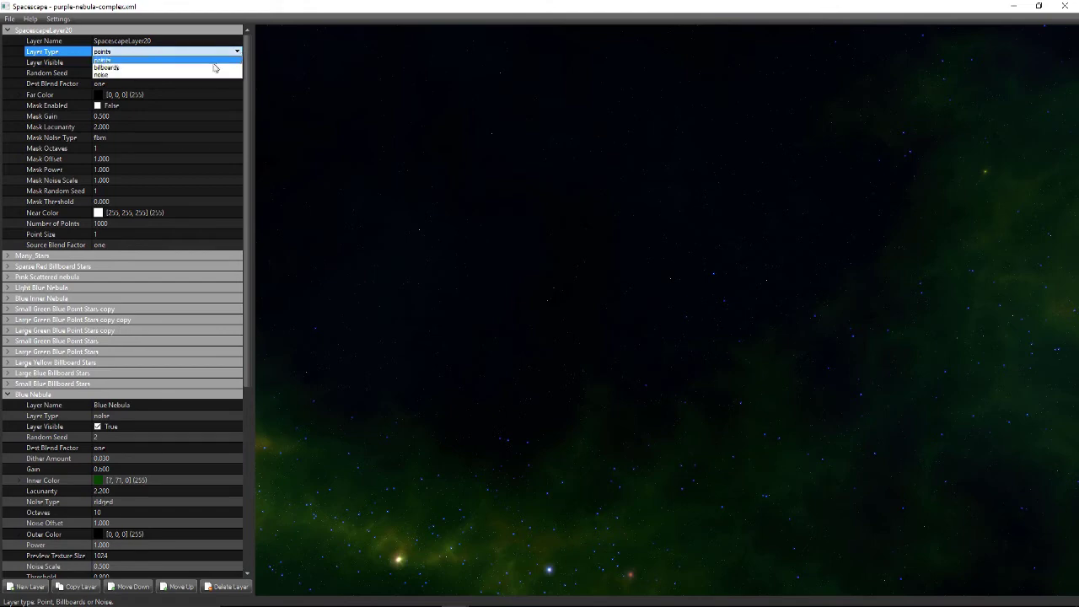
- Turn SpacescapeLayer20 into a noise layer with its threshold lowered to 0.560
{"action": "left_click", "coordinate": [171, 75]}
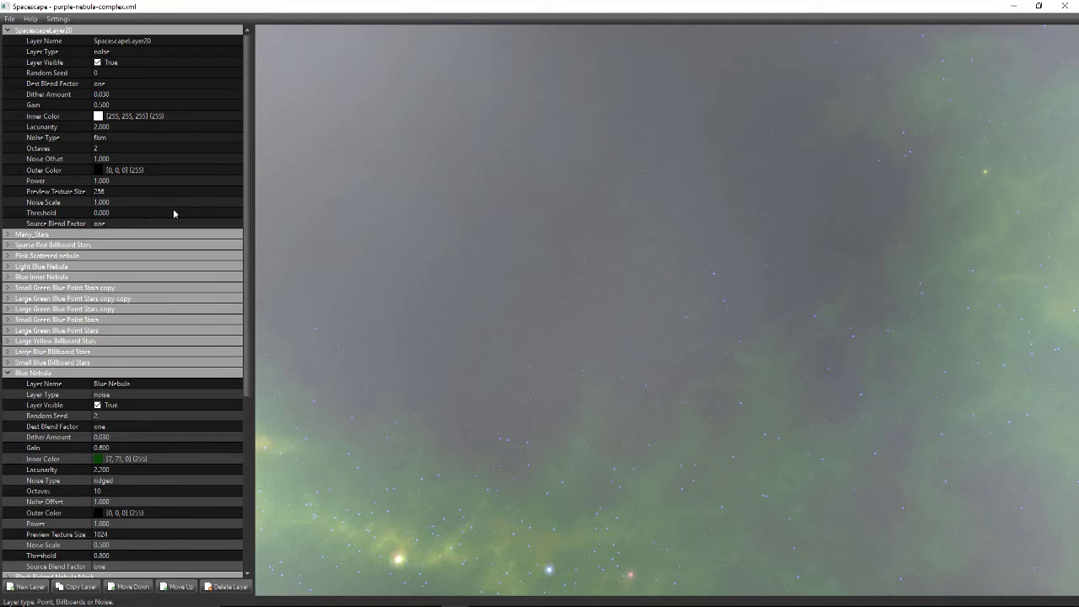
{"action": "left_click", "coordinate": [239, 222]}
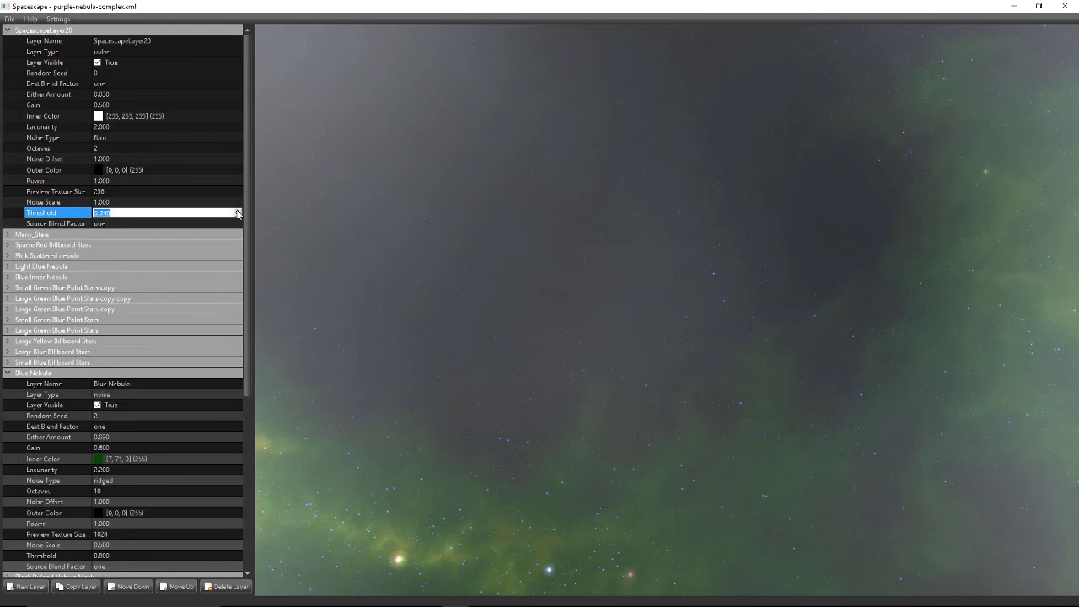
{"action": "left_click", "coordinate": [237, 212]}
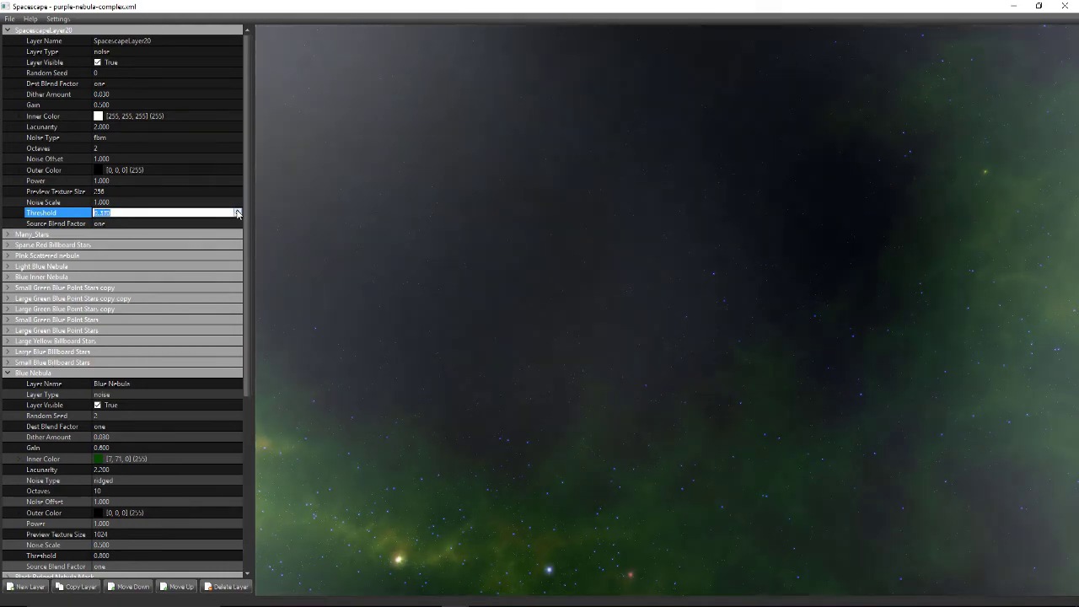
{"action": "left_click", "coordinate": [237, 212]}
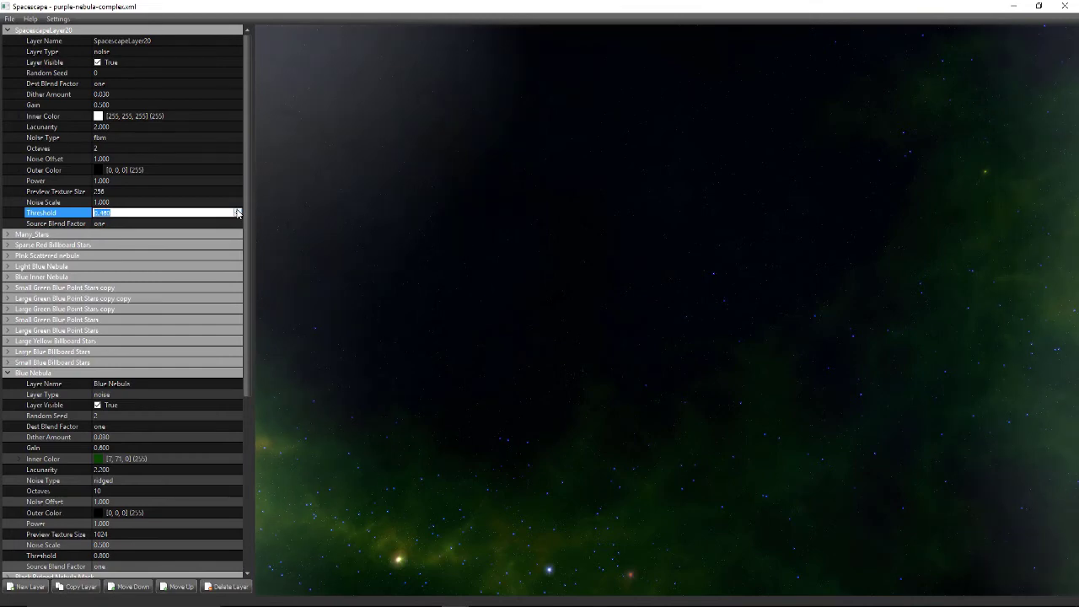
{"action": "mouse_move", "coordinate": [689, 236]}
{"action": "left_mouse_down"}
{"action": "mouse_move", "coordinate": [438, 219]}
{"action": "mouse_move", "coordinate": [455, 300]}
{"action": "mouse_move", "coordinate": [511, 271]}
{"action": "mouse_move", "coordinate": [525, 295]}
{"action": "mouse_move", "coordinate": [366, 298]}
{"action": "left_mouse_up"}
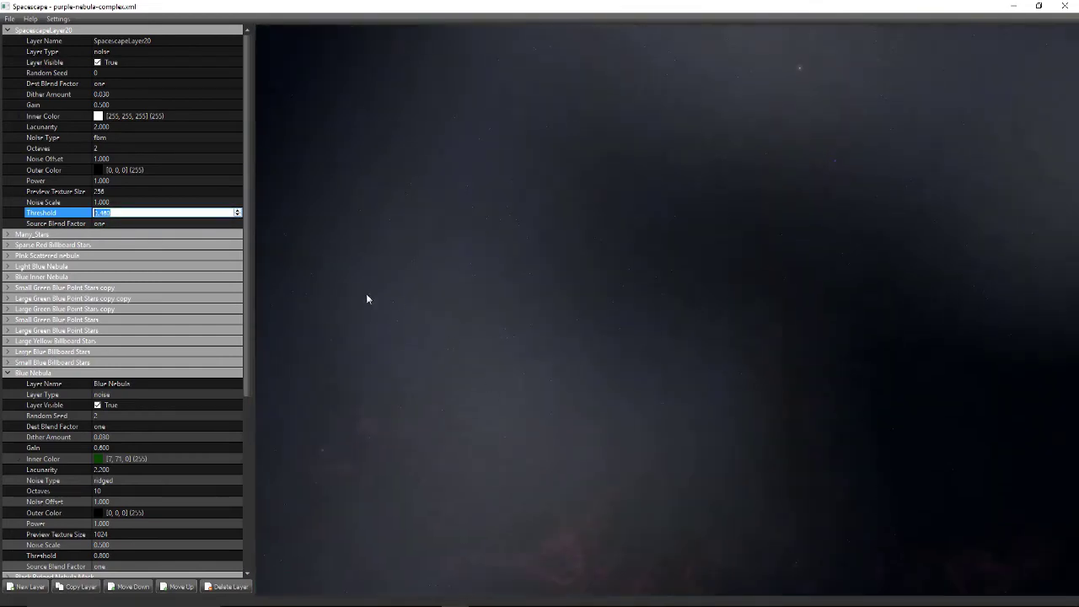
{"action": "left_click", "coordinate": [237, 215]}
{"action": "left_click", "coordinate": [237, 216]}
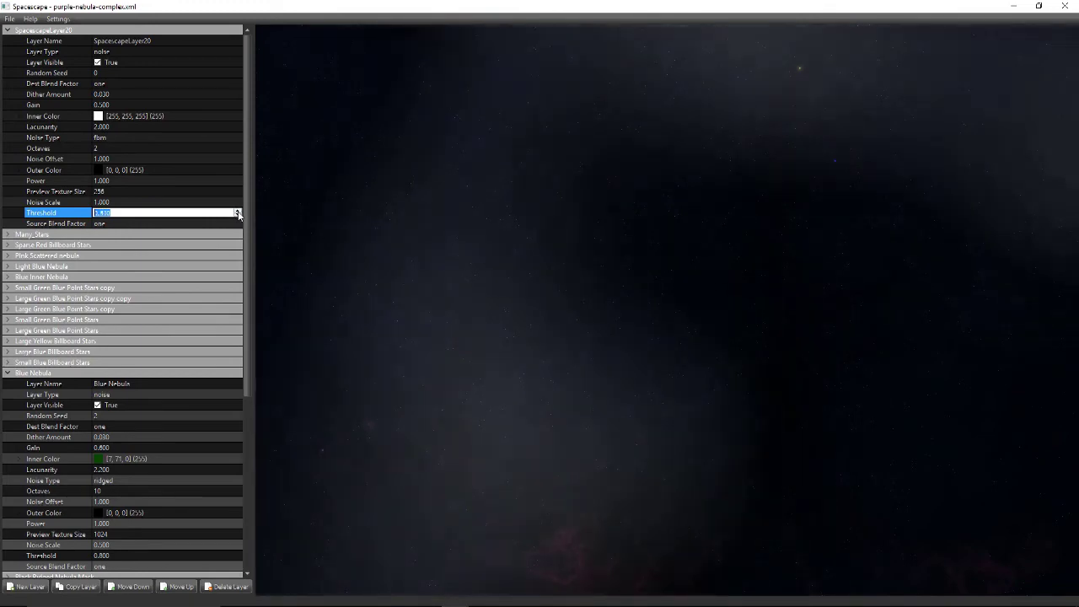
{"action": "mouse_move", "coordinate": [555, 221]}
{"action": "left_mouse_down"}
{"action": "mouse_move", "coordinate": [617, 164]}
{"action": "mouse_move", "coordinate": [609, 70]}
{"action": "mouse_move", "coordinate": [393, 48]}
{"action": "mouse_move", "coordinate": [301, 232]}
{"action": "mouse_move", "coordinate": [785, 236]}
{"action": "mouse_move", "coordinate": [704, 231]}
{"action": "mouse_move", "coordinate": [824, 470]}
{"action": "mouse_move", "coordinate": [764, 243]}
{"action": "mouse_move", "coordinate": [851, 265]}
{"action": "mouse_move", "coordinate": [506, 278]}
{"action": "left_mouse_up"}
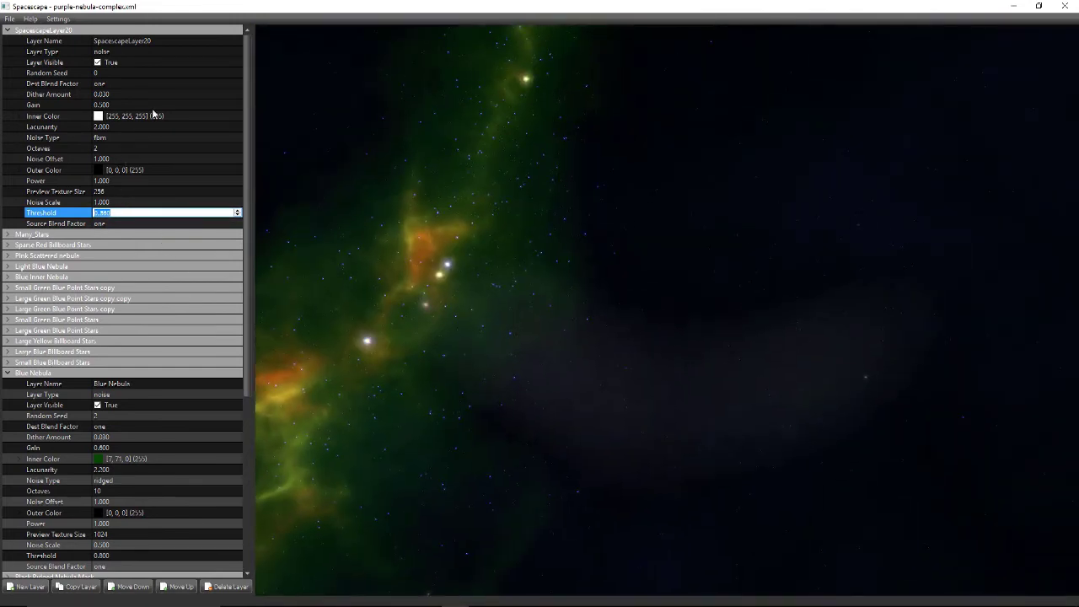
{"action": "left_click", "coordinate": [229, 116]}
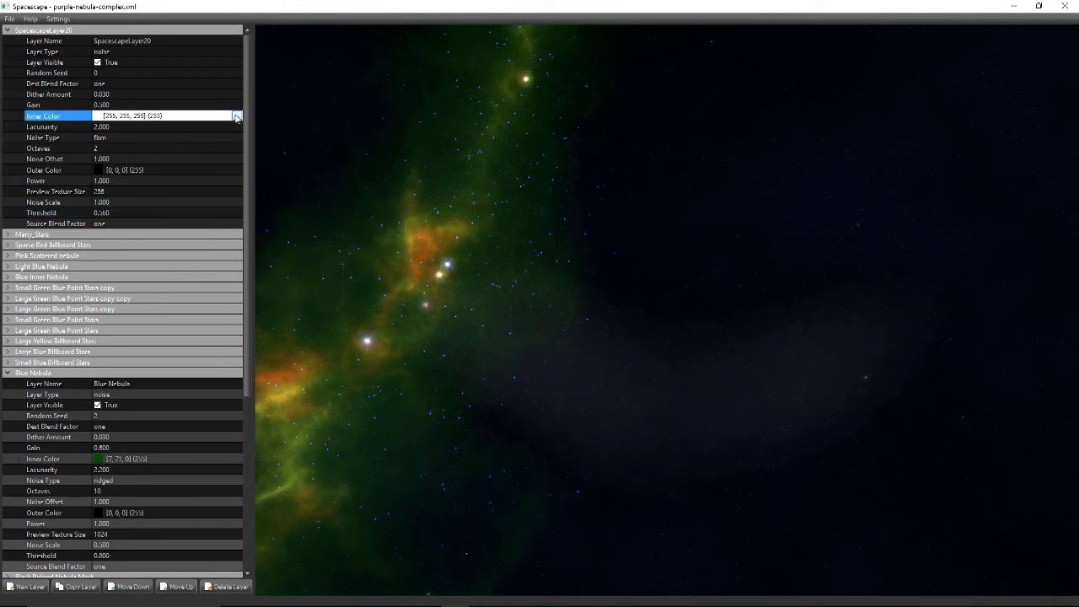
{"action": "left_click", "coordinate": [237, 116]}
- Try a magenta inner colour on SpacescapeLayer20 and inspect the pink haze
{"action": "mouse_move", "coordinate": [536, 240]}
{"action": "left_mouse_down"}
{"action": "mouse_move", "coordinate": [609, 217]}
{"action": "mouse_move", "coordinate": [546, 197]}
{"action": "left_mouse_up"}
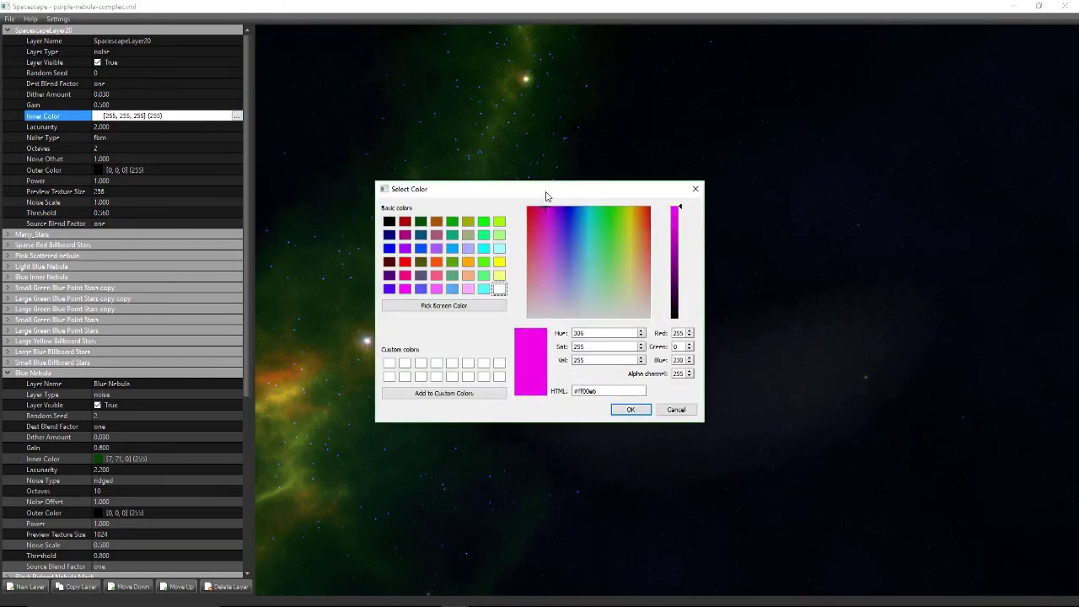
{"action": "left_click", "coordinate": [631, 410]}
{"action": "mouse_move", "coordinate": [606, 277]}
{"action": "left_mouse_down"}
{"action": "mouse_move", "coordinate": [598, 328]}
{"action": "mouse_move", "coordinate": [422, 188]}
{"action": "mouse_move", "coordinate": [382, 208]}
{"action": "mouse_move", "coordinate": [400, 260]}
{"action": "mouse_move", "coordinate": [453, 301]}
{"action": "mouse_move", "coordinate": [610, 316]}
{"action": "mouse_move", "coordinate": [823, 298]}
{"action": "left_mouse_up"}
{"action": "left_click_drag", "start_coordinate": [934, 452], "coordinate": [809, 595]}
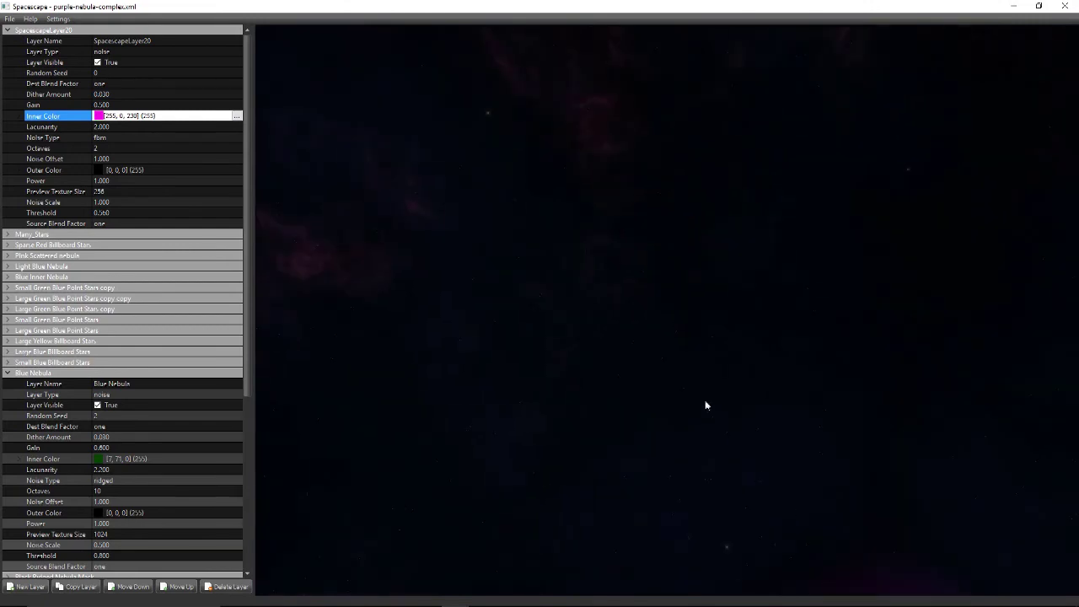
{"action": "mouse_move", "coordinate": [706, 405]}
{"action": "left_mouse_down"}
{"action": "mouse_move", "coordinate": [585, 258]}
{"action": "mouse_move", "coordinate": [471, 271]}
{"action": "mouse_move", "coordinate": [520, 243]}
{"action": "left_mouse_up"}
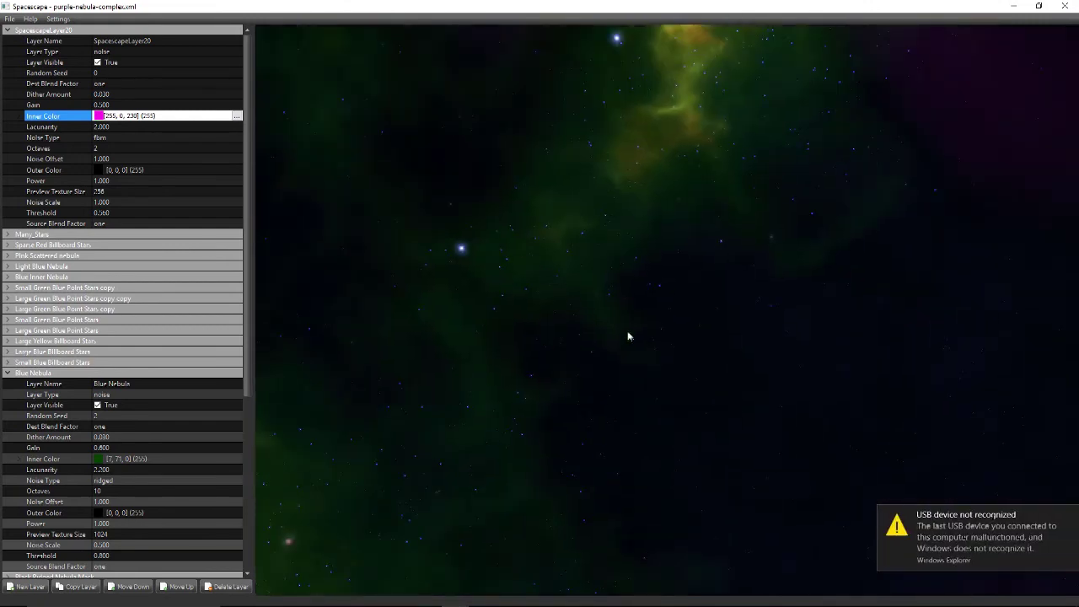
{"action": "mouse_move", "coordinate": [629, 335]}
{"action": "left_mouse_down"}
{"action": "mouse_move", "coordinate": [719, 300]}
{"action": "mouse_move", "coordinate": [733, 329]}
{"action": "mouse_move", "coordinate": [731, 315]}
{"action": "left_mouse_up"}
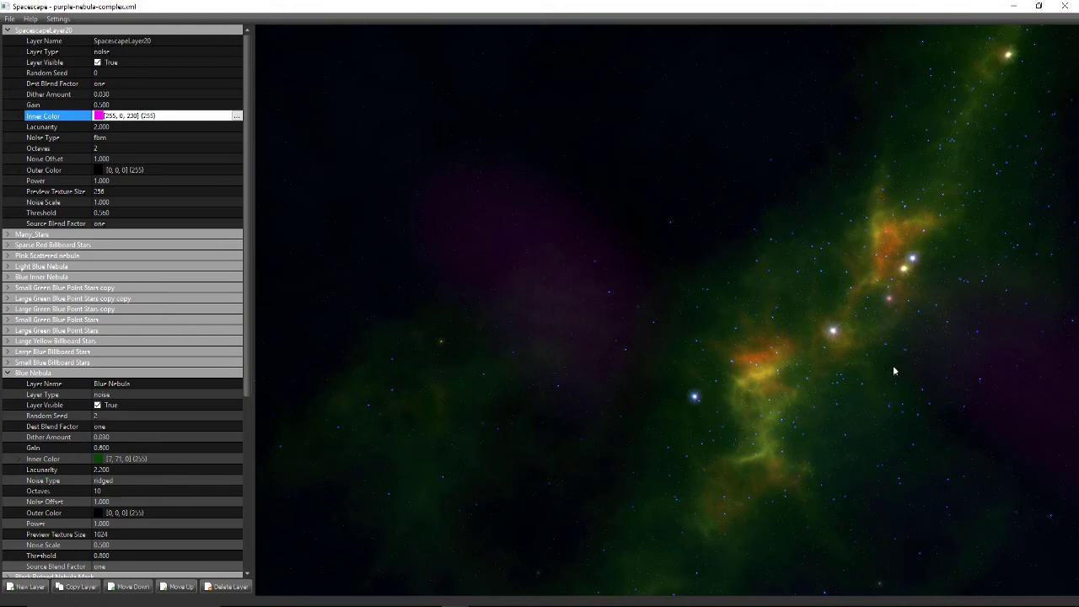
{"action": "mouse_move", "coordinate": [893, 368]}
{"action": "left_mouse_down"}
{"action": "mouse_move", "coordinate": [496, 281]}
{"action": "mouse_move", "coordinate": [480, 345]}
{"action": "mouse_move", "coordinate": [383, 303]}
{"action": "mouse_move", "coordinate": [426, 281]}
{"action": "left_mouse_up"}
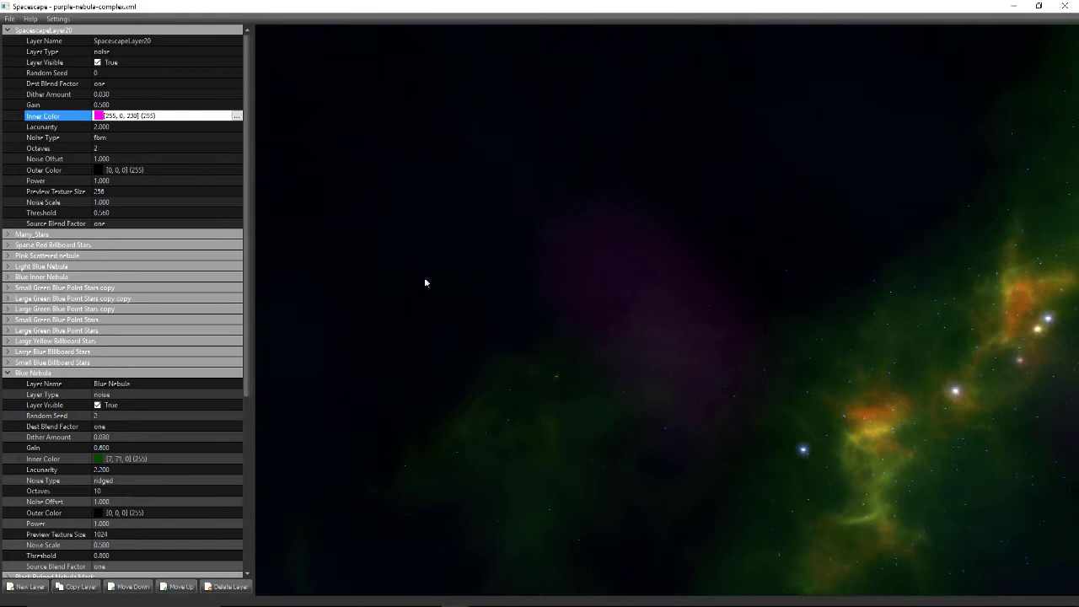
- Change SpacescapeLayer20's inner colour to cyan [0, 196, 255]
{"action": "left_click", "coordinate": [237, 117]}
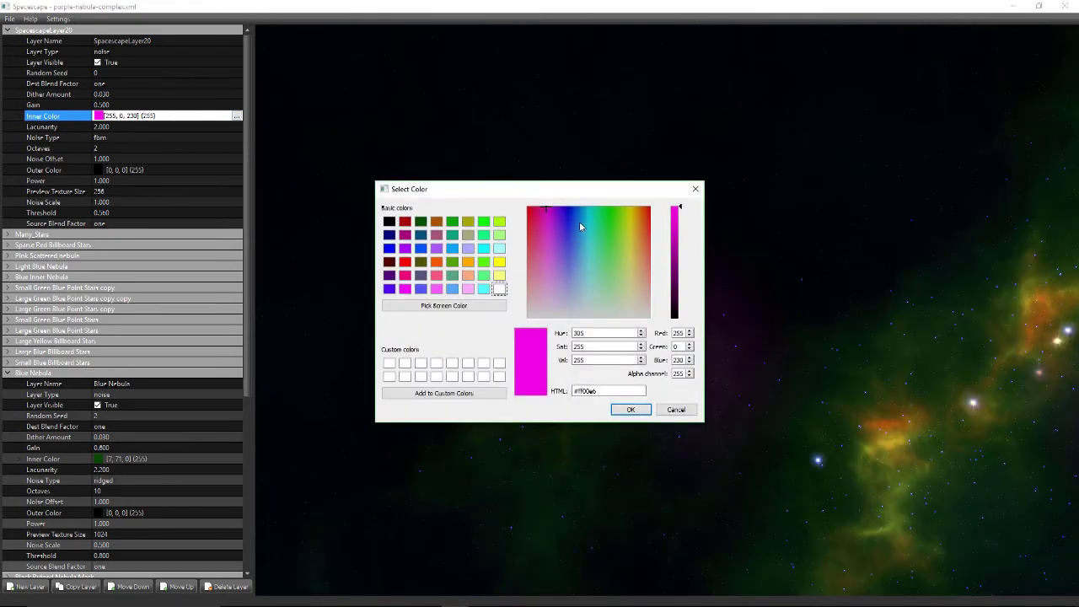
{"action": "left_click", "coordinate": [584, 207]}
{"action": "left_click", "coordinate": [631, 411]}
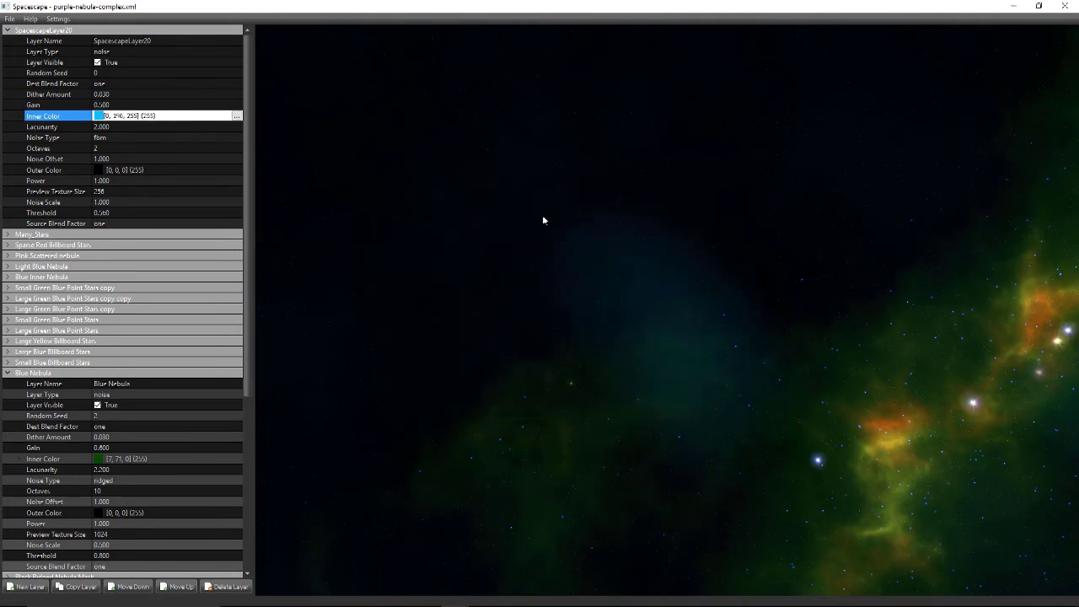
{"action": "mouse_move", "coordinate": [544, 220]}
{"action": "left_mouse_down"}
{"action": "mouse_move", "coordinate": [737, 334]}
{"action": "mouse_move", "coordinate": [776, 246]}
{"action": "mouse_move", "coordinate": [766, 225]}
{"action": "left_mouse_up"}
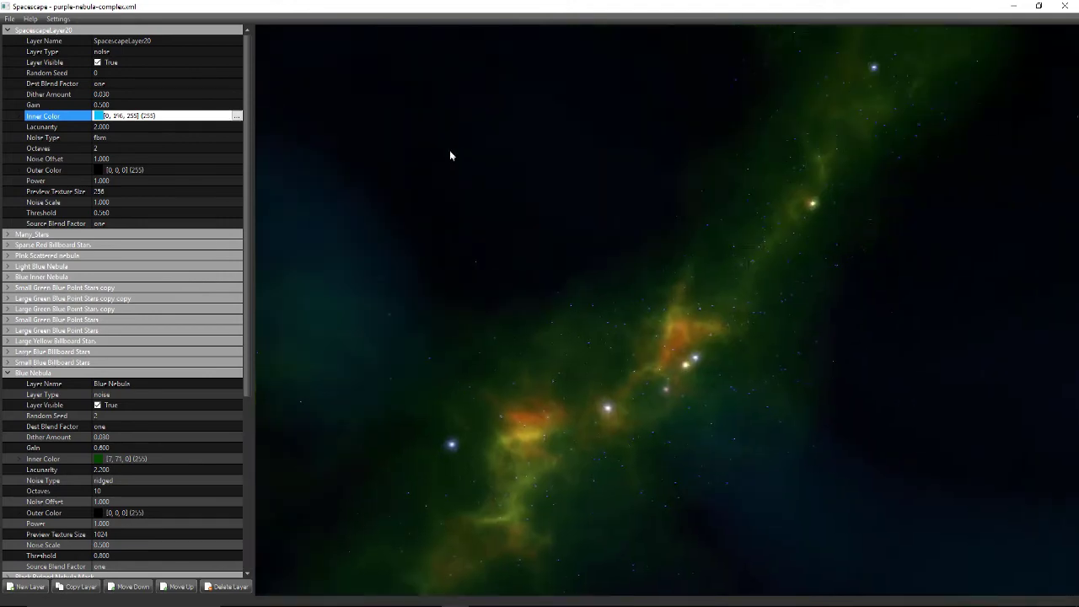
{"action": "left_click_drag", "start_coordinate": [449, 150], "coordinate": [367, 142]}
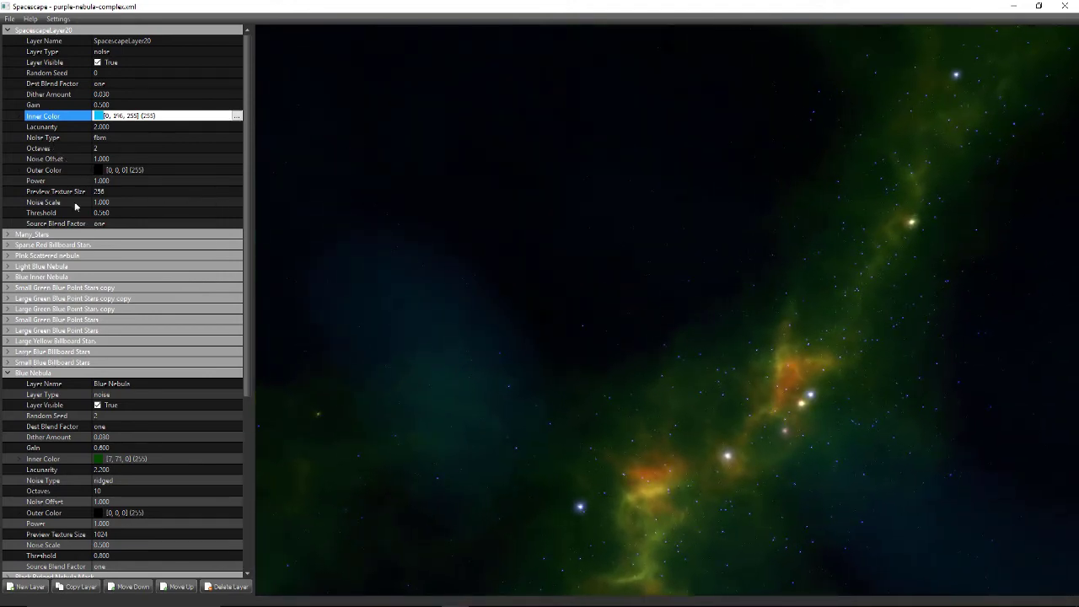
- Nudge SpacescapeLayer20's Noise Scale up to 1.260, checking the blue haze
{"action": "left_click", "coordinate": [232, 203]}
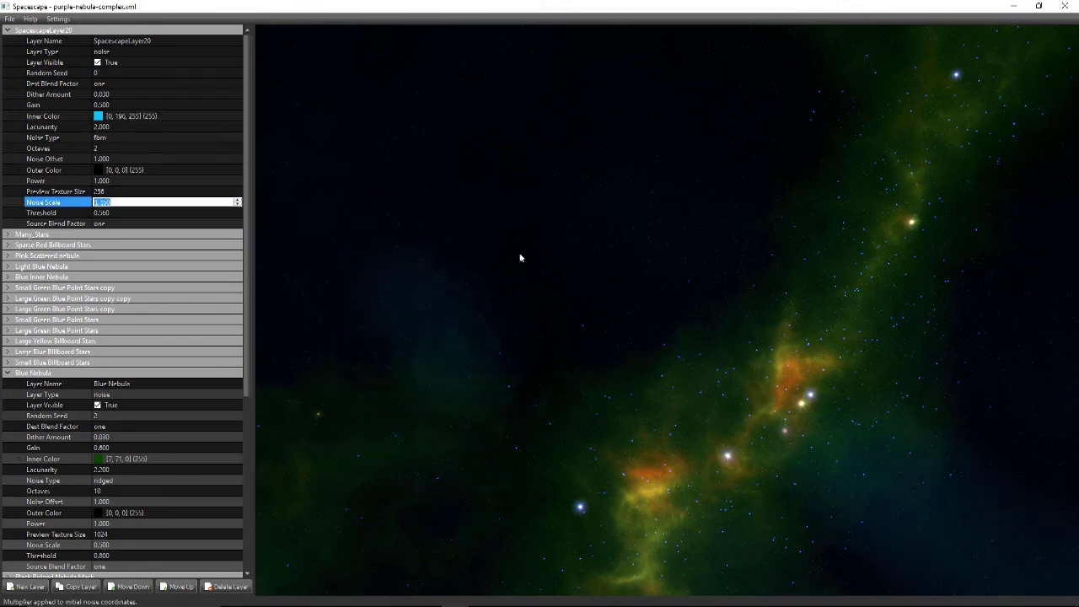
{"action": "mouse_move", "coordinate": [521, 258]}
{"action": "left_mouse_down"}
{"action": "mouse_move", "coordinate": [800, 329]}
{"action": "mouse_move", "coordinate": [854, 390]}
{"action": "mouse_move", "coordinate": [812, 482]}
{"action": "mouse_move", "coordinate": [561, 427]}
{"action": "mouse_move", "coordinate": [448, 438]}
{"action": "mouse_move", "coordinate": [590, 281]}
{"action": "mouse_move", "coordinate": [728, 351]}
{"action": "left_mouse_up"}
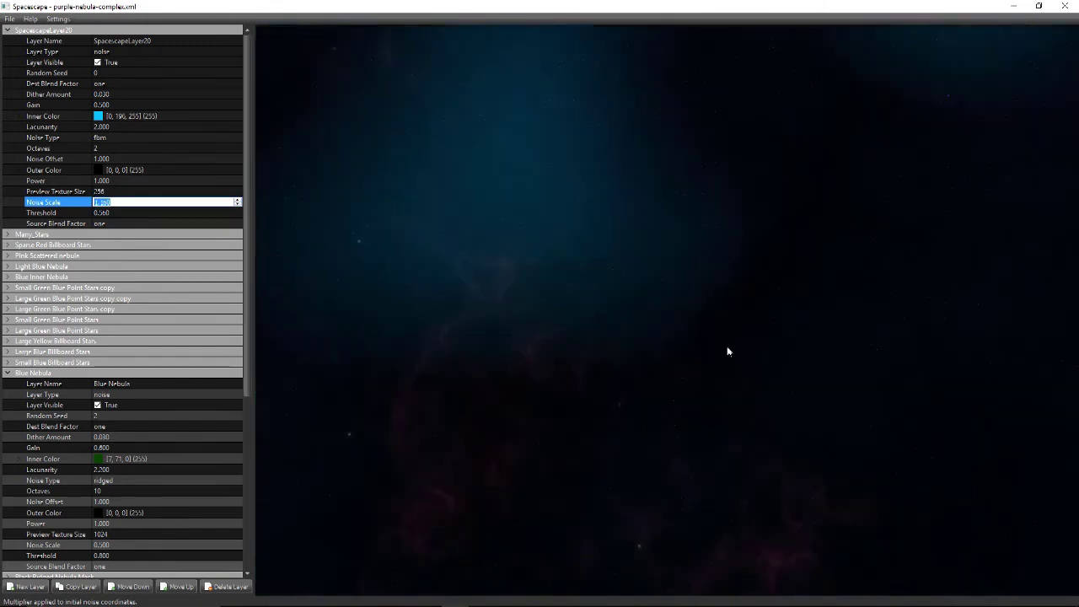
{"action": "left_click", "coordinate": [240, 204]}
{"action": "mouse_move", "coordinate": [713, 268]}
{"action": "left_mouse_down"}
{"action": "mouse_move", "coordinate": [665, 224]}
{"action": "mouse_move", "coordinate": [576, 173]}
{"action": "mouse_move", "coordinate": [379, 98]}
{"action": "mouse_move", "coordinate": [405, 6]}
{"action": "mouse_move", "coordinate": [662, 192]}
{"action": "mouse_move", "coordinate": [787, 372]}
{"action": "mouse_move", "coordinate": [887, 430]}
{"action": "mouse_move", "coordinate": [860, 492]}
{"action": "left_mouse_up"}
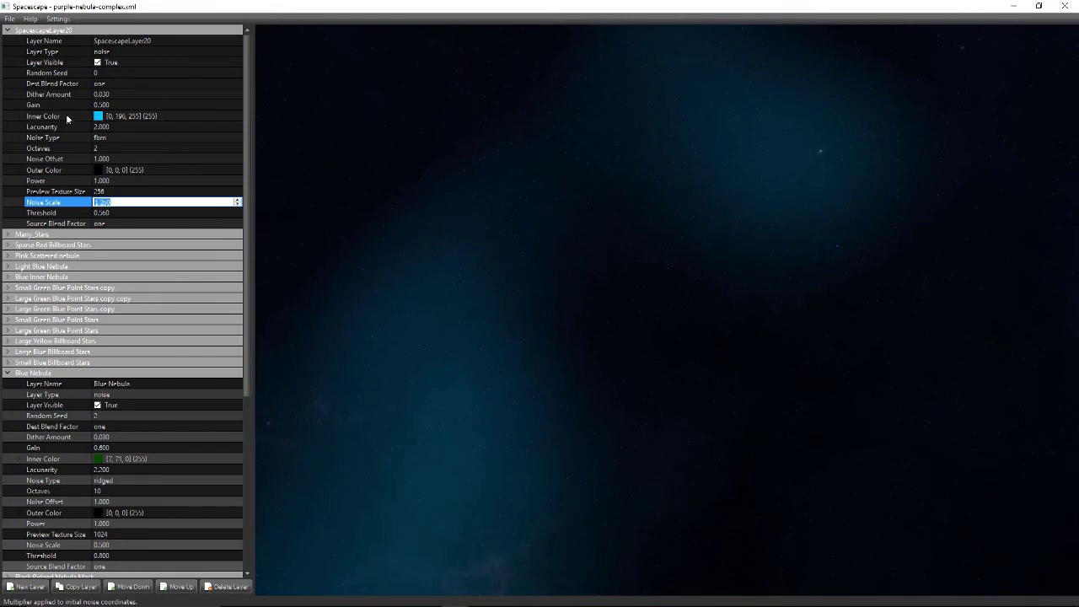
- Darken SpacescapeLayer20's inner colour to dark teal [0, 44, 57]
{"action": "left_click", "coordinate": [236, 118]}
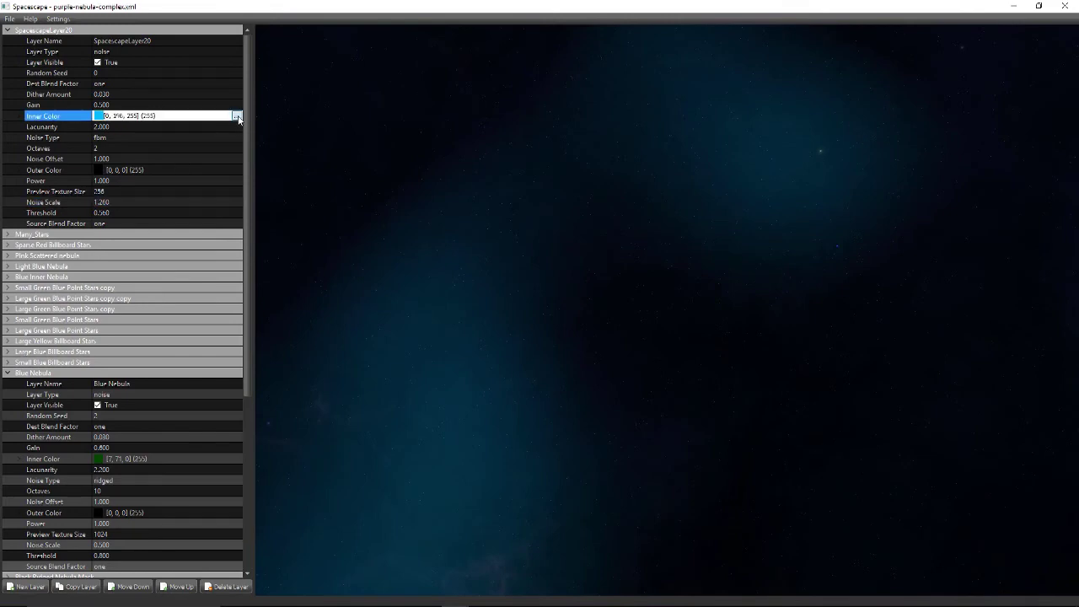
{"action": "left_click", "coordinate": [236, 116]}
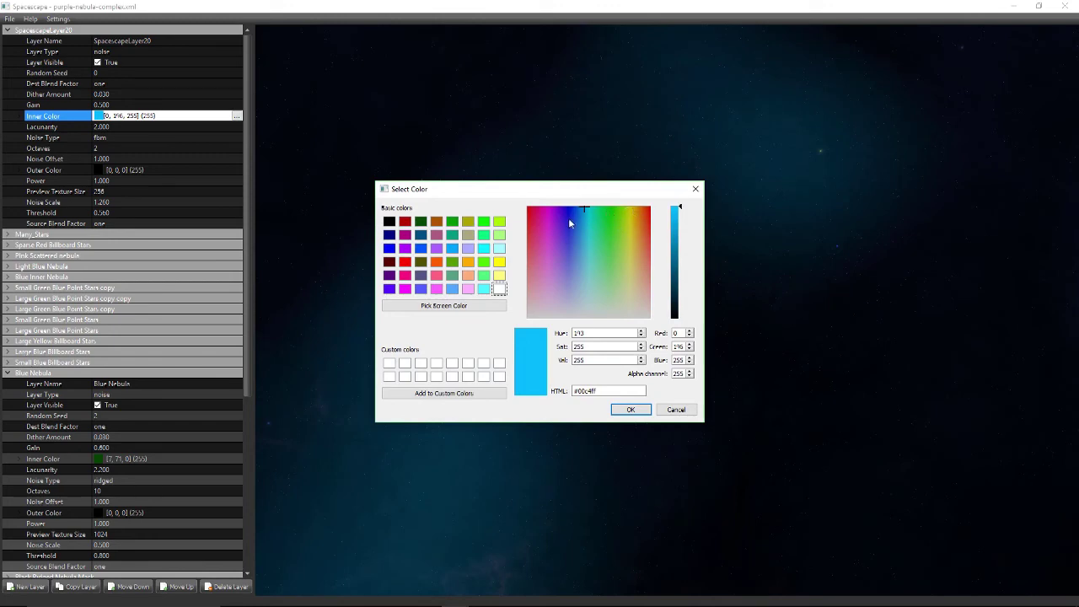
{"action": "left_click", "coordinate": [674, 293]}
{"action": "left_click", "coordinate": [631, 410]}
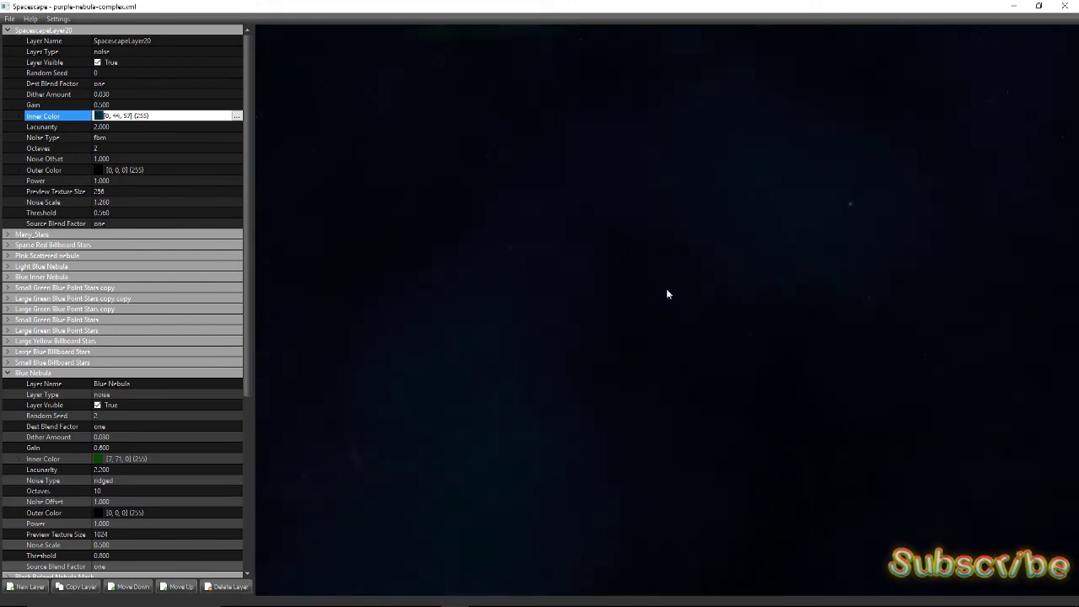
- Orbit the preview to check the darker haze, then begin setting threshold to 0.880
{"action": "mouse_move", "coordinate": [618, 228]}
{"action": "left_mouse_down"}
{"action": "mouse_move", "coordinate": [554, 149]}
{"action": "mouse_move", "coordinate": [517, 163]}
{"action": "mouse_move", "coordinate": [395, 169]}
{"action": "left_mouse_up"}
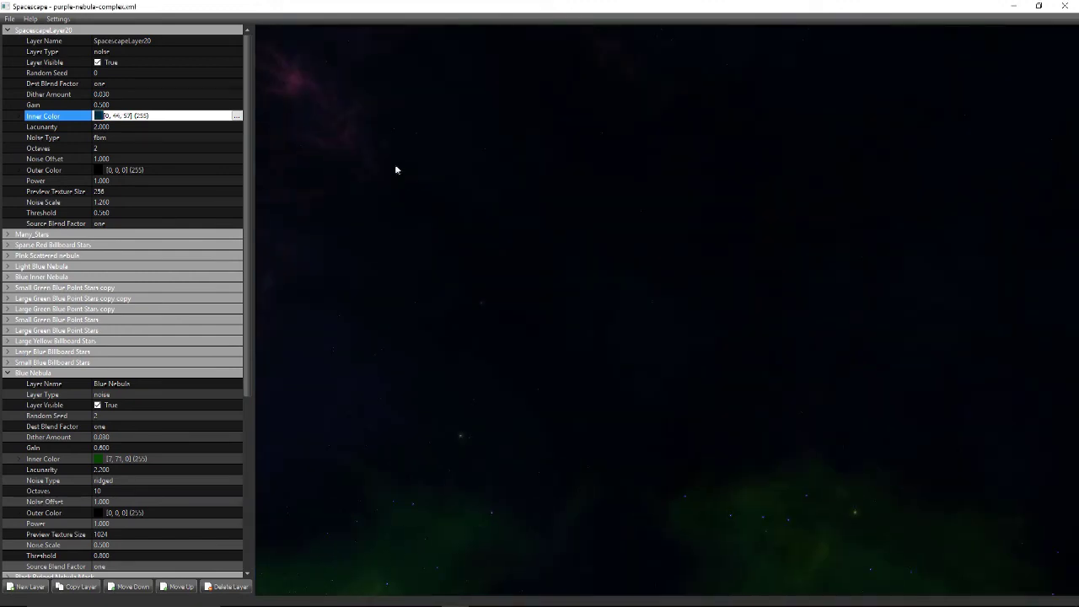
{"action": "mouse_move", "coordinate": [558, 210]}
{"action": "left_mouse_down"}
{"action": "mouse_move", "coordinate": [397, 217]}
{"action": "mouse_move", "coordinate": [672, 217]}
{"action": "mouse_move", "coordinate": [616, 144]}
{"action": "mouse_move", "coordinate": [363, 136]}
{"action": "left_mouse_up"}
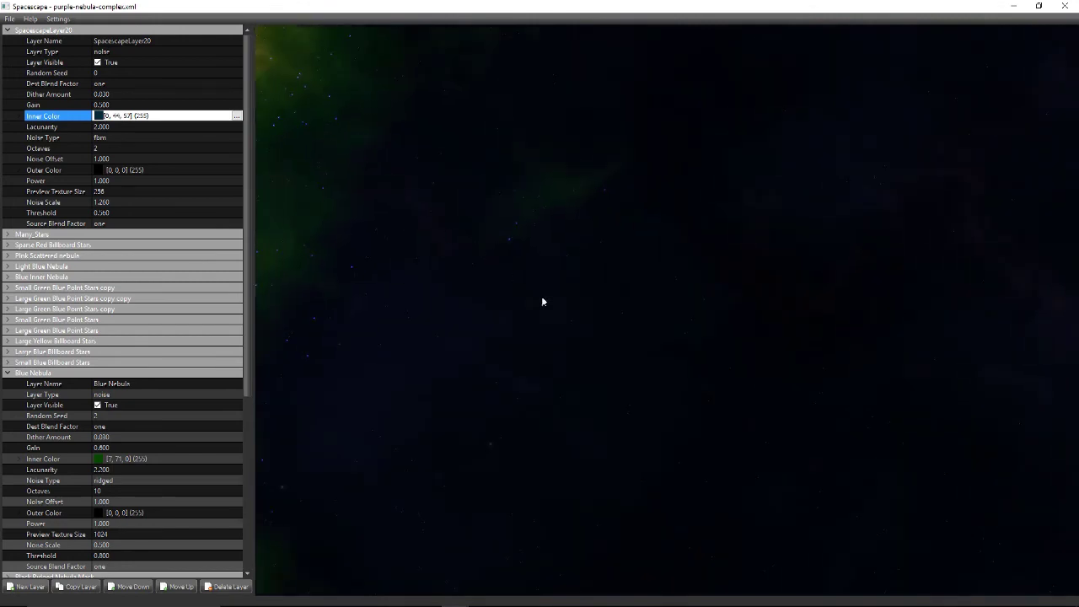
{"action": "left_click_drag", "start_coordinate": [542, 301], "coordinate": [624, 240]}
{"action": "mouse_move", "coordinate": [658, 306]}
{"action": "left_mouse_down"}
{"action": "mouse_move", "coordinate": [761, 385]}
{"action": "mouse_move", "coordinate": [853, 260]}
{"action": "left_mouse_up"}
{"action": "left_click_drag", "start_coordinate": [685, 284], "coordinate": [472, 261]}
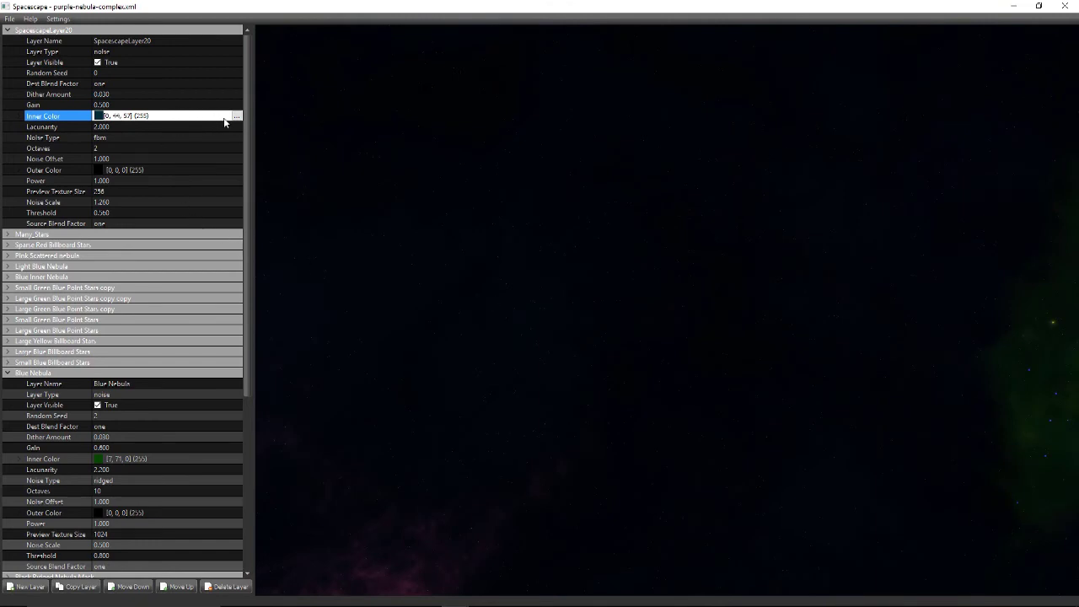
{"action": "left_click", "coordinate": [185, 212]}
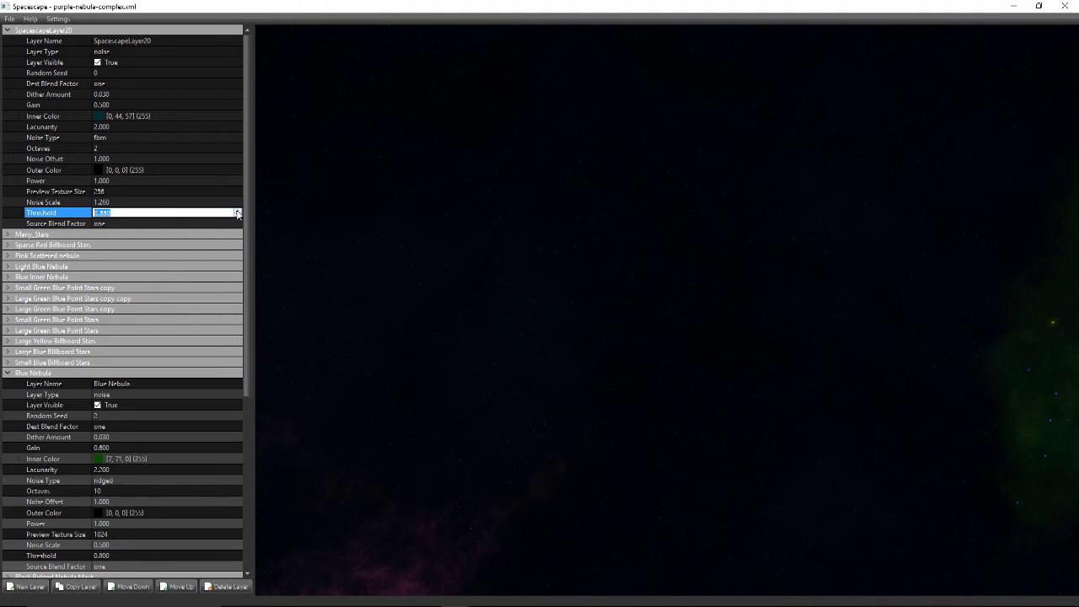
- Set SpacescapeLayer20's noise scale to 0.970 and drop its inner colour Val to 31 [0, 24, 31]
{"action": "left_click", "coordinate": [239, 205]}
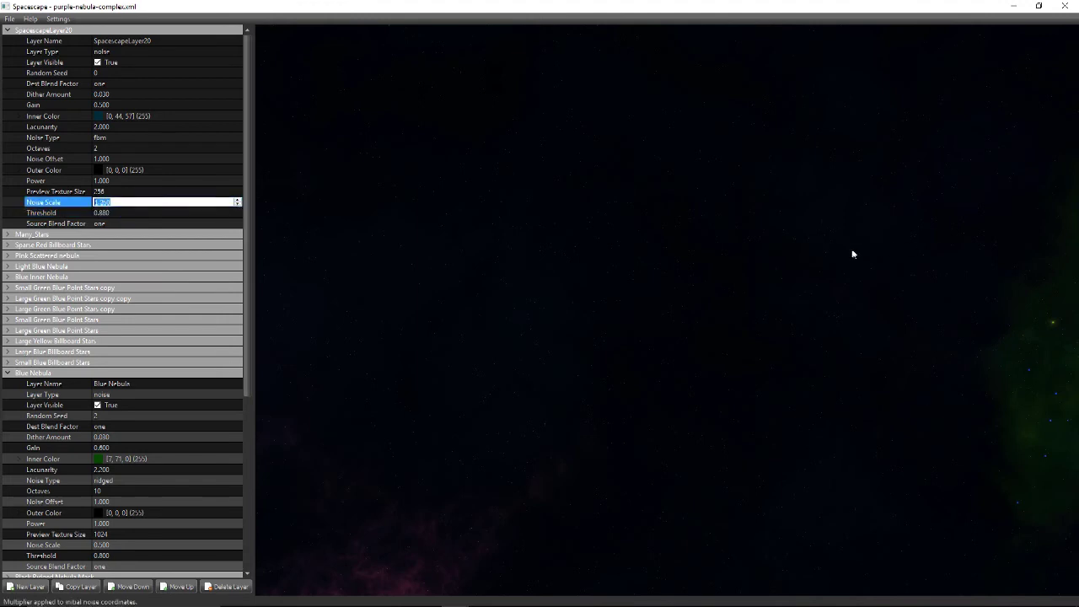
{"action": "mouse_move", "coordinate": [853, 254]}
{"action": "left_mouse_down"}
{"action": "mouse_move", "coordinate": [688, 410]}
{"action": "mouse_move", "coordinate": [614, 414]}
{"action": "left_mouse_up"}
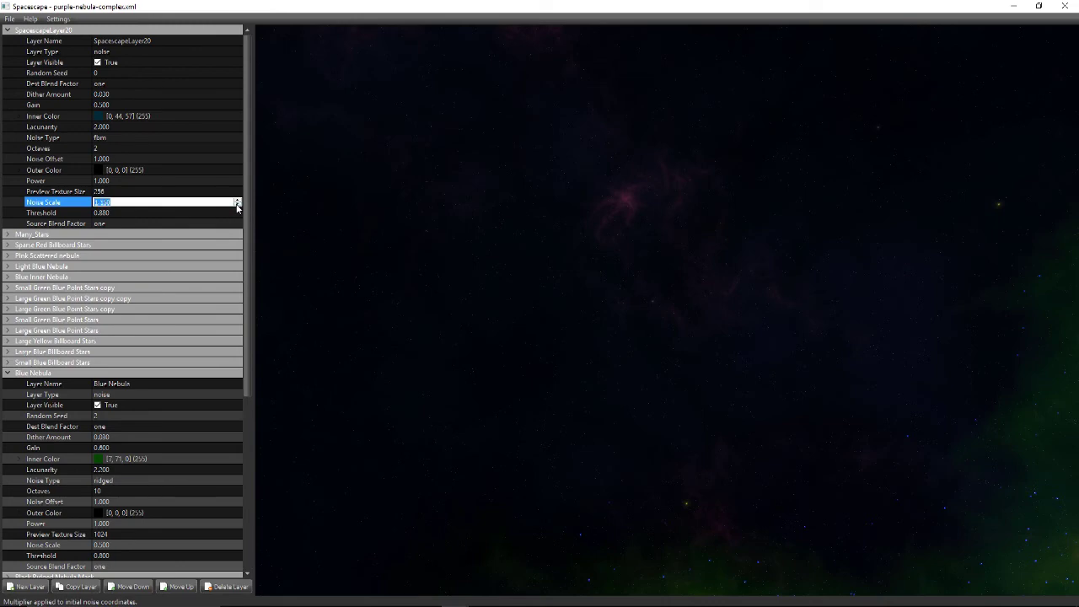
{"action": "left_click", "coordinate": [224, 116]}
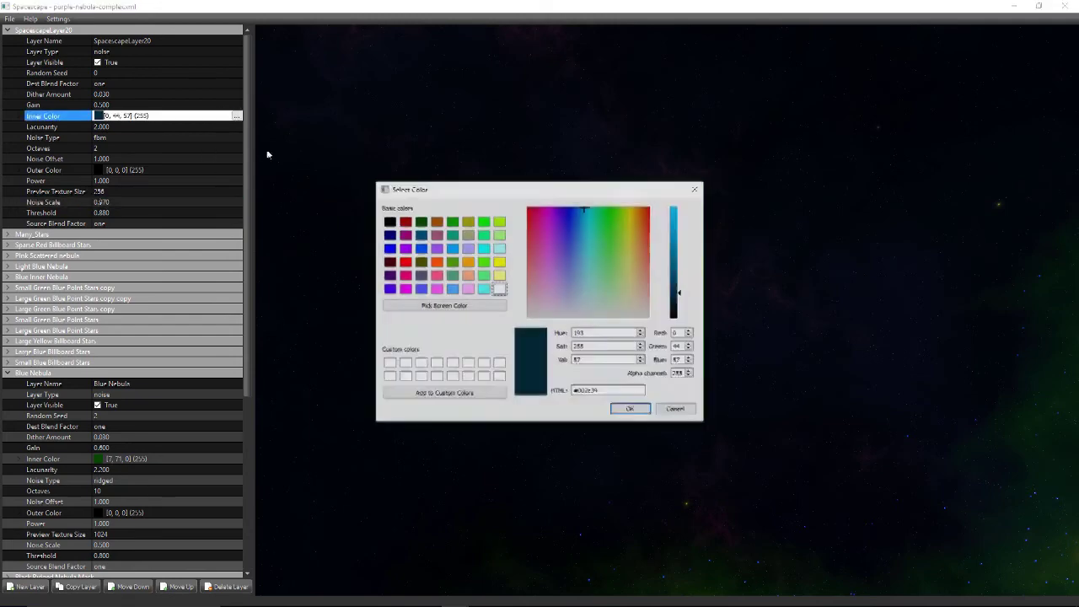
{"action": "left_click", "coordinate": [237, 116]}
{"action": "left_click", "coordinate": [675, 303]}
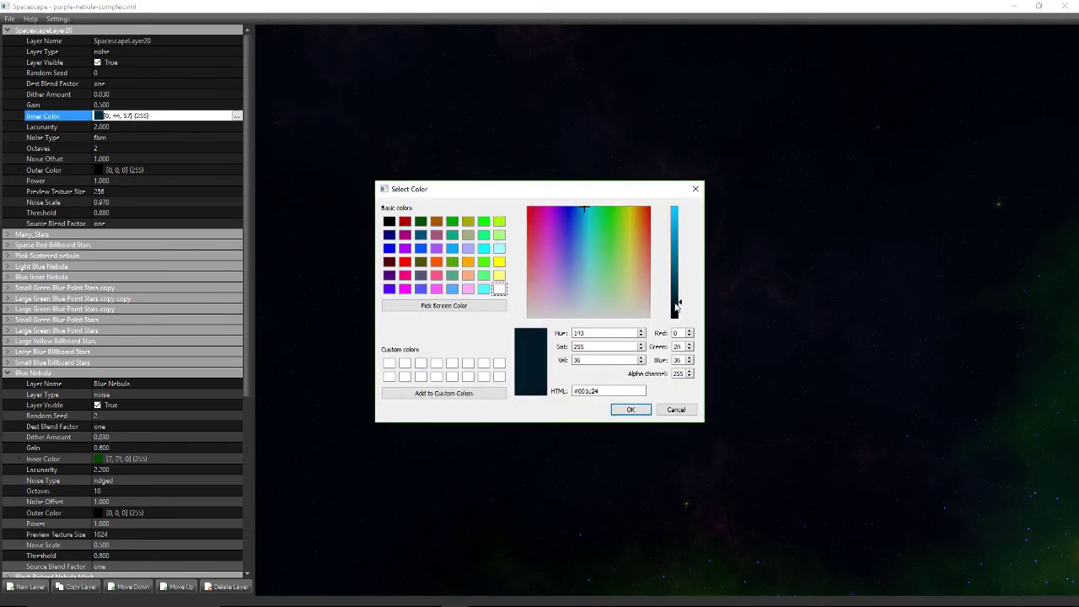
{"action": "left_click", "coordinate": [632, 410]}
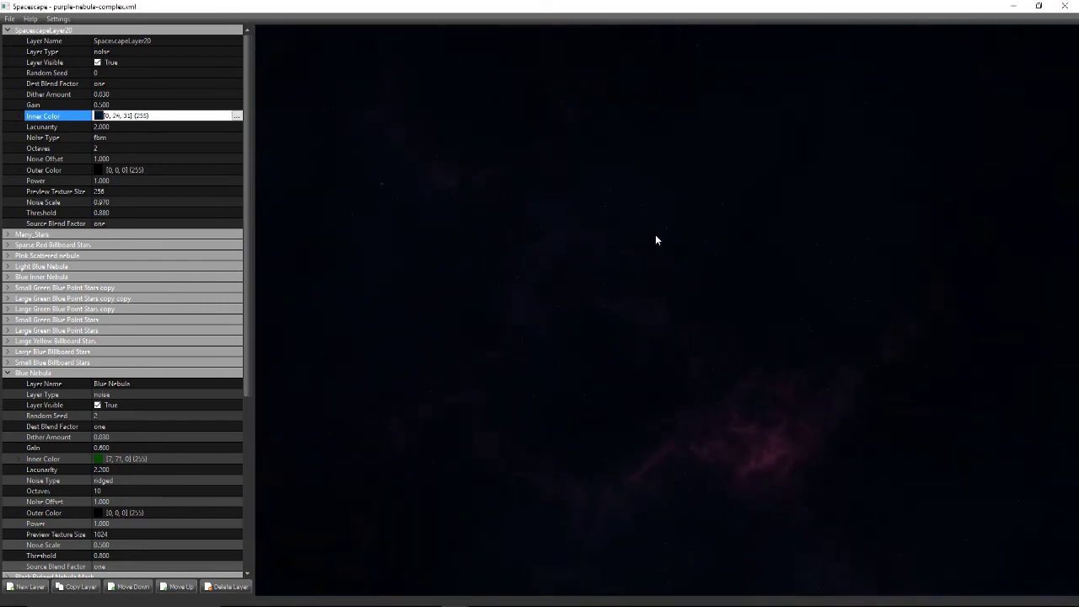
{"action": "mouse_move", "coordinate": [628, 325]}
{"action": "left_mouse_down"}
{"action": "mouse_move", "coordinate": [551, 345]}
{"action": "mouse_move", "coordinate": [474, 248]}
{"action": "mouse_move", "coordinate": [419, 248]}
{"action": "mouse_move", "coordinate": [532, 214]}
{"action": "mouse_move", "coordinate": [675, 389]}
{"action": "mouse_move", "coordinate": [783, 429]}
{"action": "mouse_move", "coordinate": [779, 352]}
{"action": "mouse_move", "coordinate": [596, 388]}
{"action": "mouse_move", "coordinate": [800, 287]}
{"action": "mouse_move", "coordinate": [672, 329]}
{"action": "mouse_move", "coordinate": [609, 307]}
{"action": "mouse_move", "coordinate": [838, 323]}
{"action": "mouse_move", "coordinate": [745, 330]}
{"action": "mouse_move", "coordinate": [728, 374]}
{"action": "mouse_move", "coordinate": [842, 333]}
{"action": "mouse_move", "coordinate": [947, 270]}
{"action": "mouse_move", "coordinate": [1055, 379]}
{"action": "mouse_move", "coordinate": [672, 233]}
{"action": "mouse_move", "coordinate": [722, 210]}
{"action": "mouse_move", "coordinate": [797, 245]}
{"action": "mouse_move", "coordinate": [641, 202]}
{"action": "mouse_move", "coordinate": [682, 224]}
{"action": "mouse_move", "coordinate": [756, 297]}
{"action": "mouse_move", "coordinate": [781, 421]}
{"action": "mouse_move", "coordinate": [627, 419]}
{"action": "left_mouse_up"}
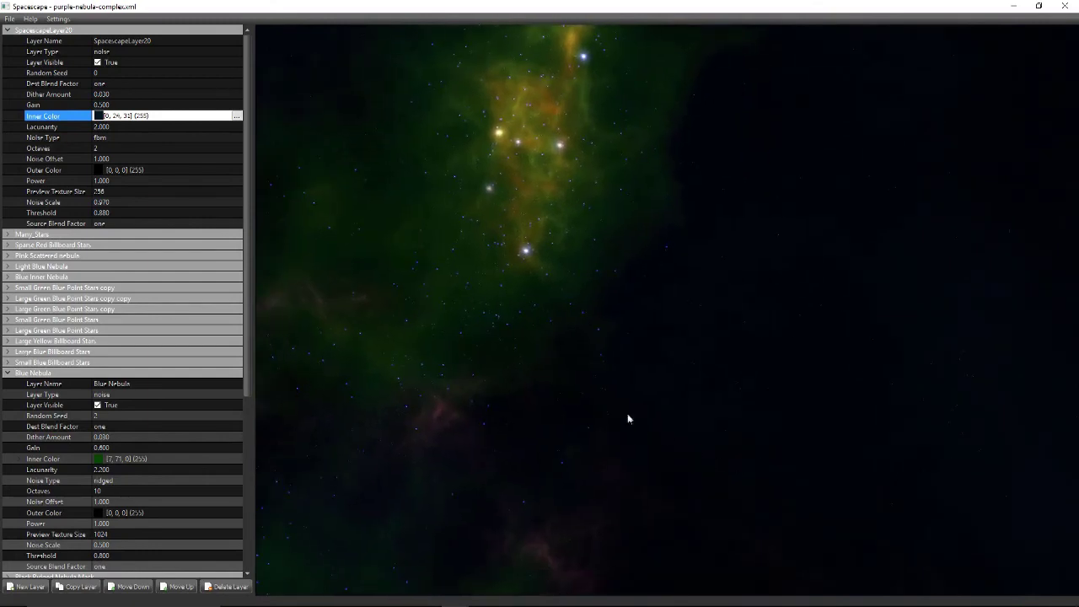
- Collapse the SpacescapeLayer20, Blue Nebula and Pink Purple Nebula layers
{"action": "left_click", "coordinate": [8, 30]}
{"action": "left_click", "coordinate": [5, 180]}
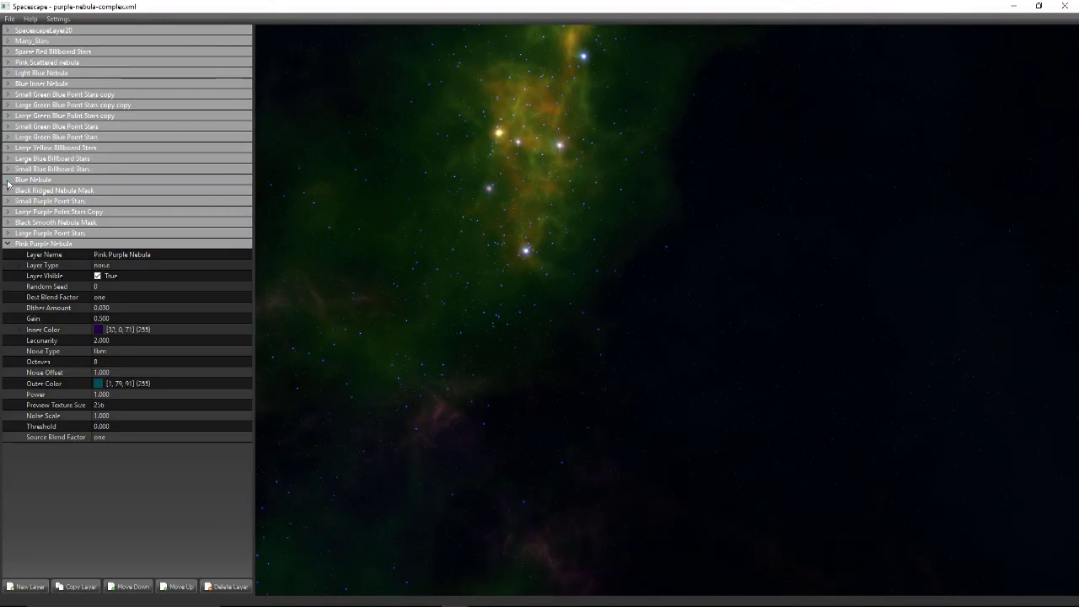
{"action": "left_click", "coordinate": [7, 244]}
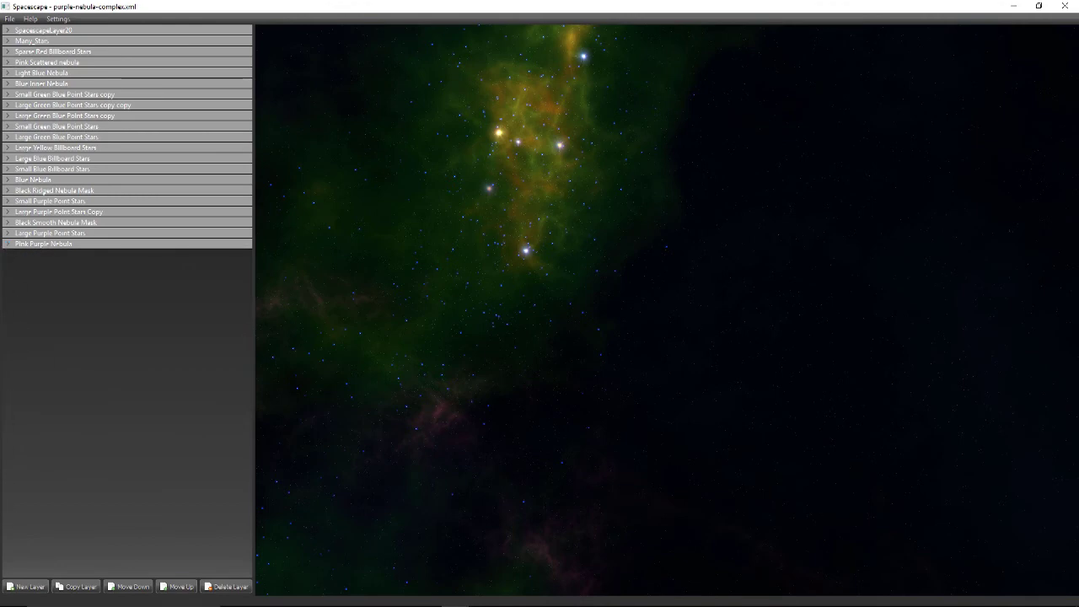
- Save the skybox as Nebula_Sky.xml in Documents > SpaceScape
{"action": "left_click", "coordinate": [9, 19]}
{"action": "left_click", "coordinate": [18, 73]}
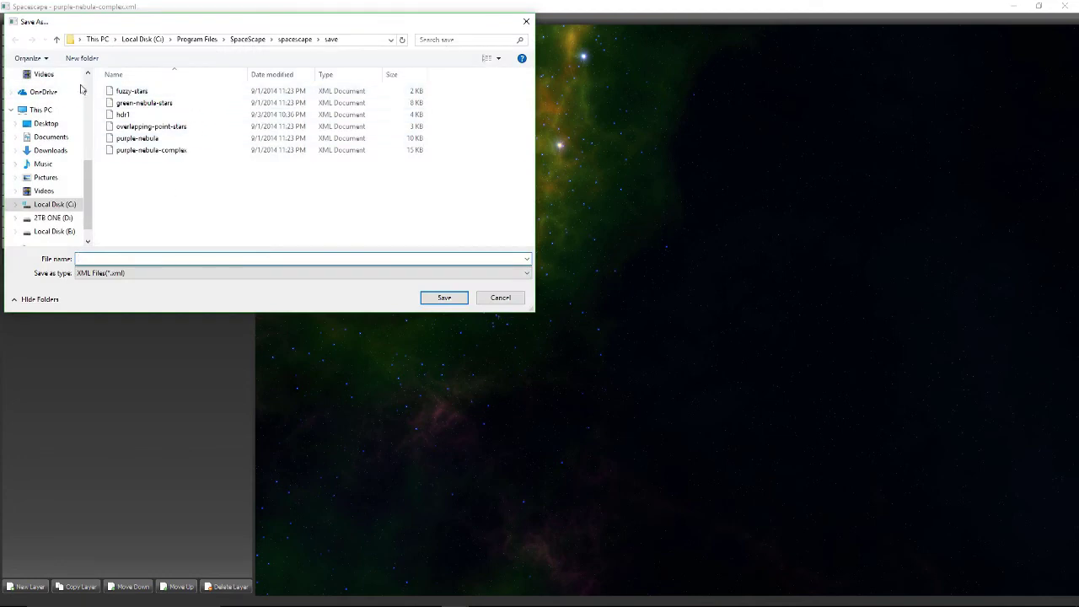
{"action": "scroll", "coordinate": [76, 93], "scroll_direction": "up", "scroll_amount": 3}
{"action": "scroll", "coordinate": [59, 126], "scroll_direction": "up", "scroll_amount": 5}
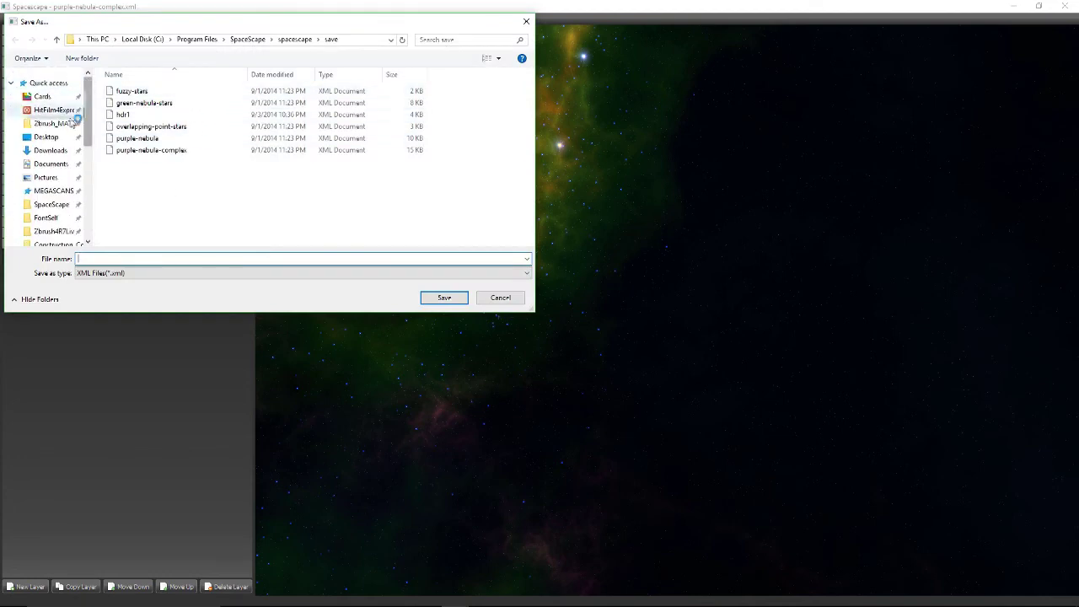
{"action": "left_click", "coordinate": [47, 204]}
{"action": "left_click", "coordinate": [111, 273]}
{"action": "type", "text": "Nebula"}
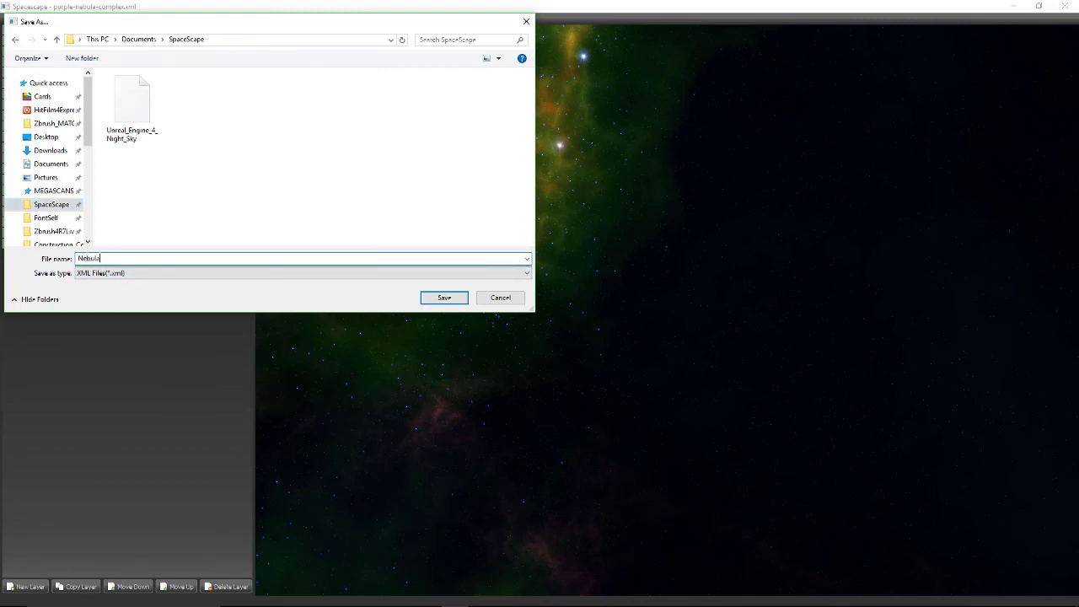
{"action": "type", "text": "_Sky"}
{"action": "left_click", "coordinate": [443, 297]}
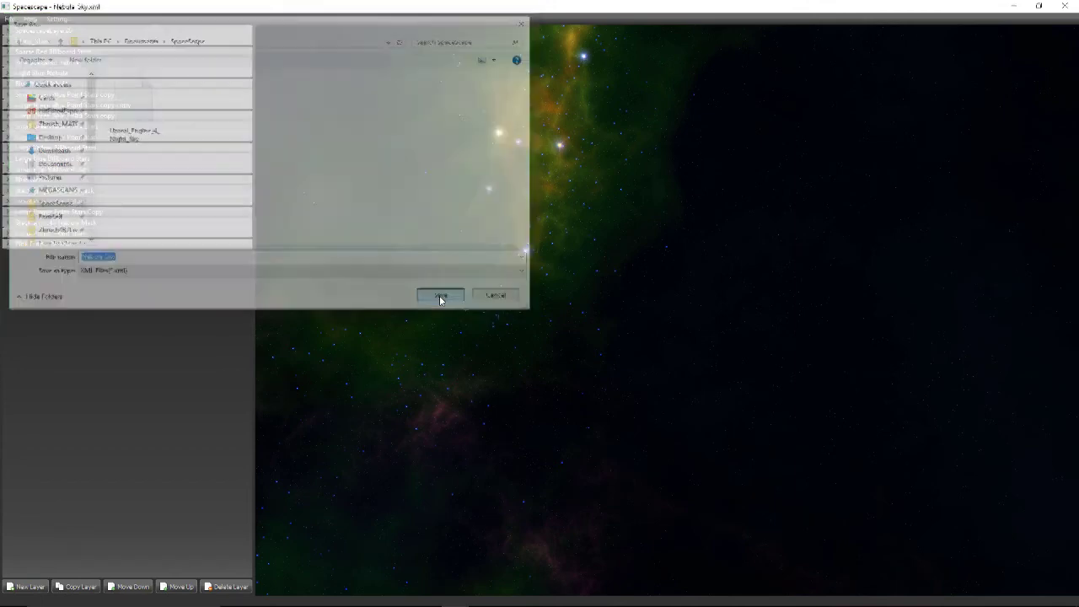
- Export the skybox as Nebula_Sky, keeping Single DDS Cube Map, 4096 size and SOURCE target
{"action": "left_click", "coordinate": [9, 19]}
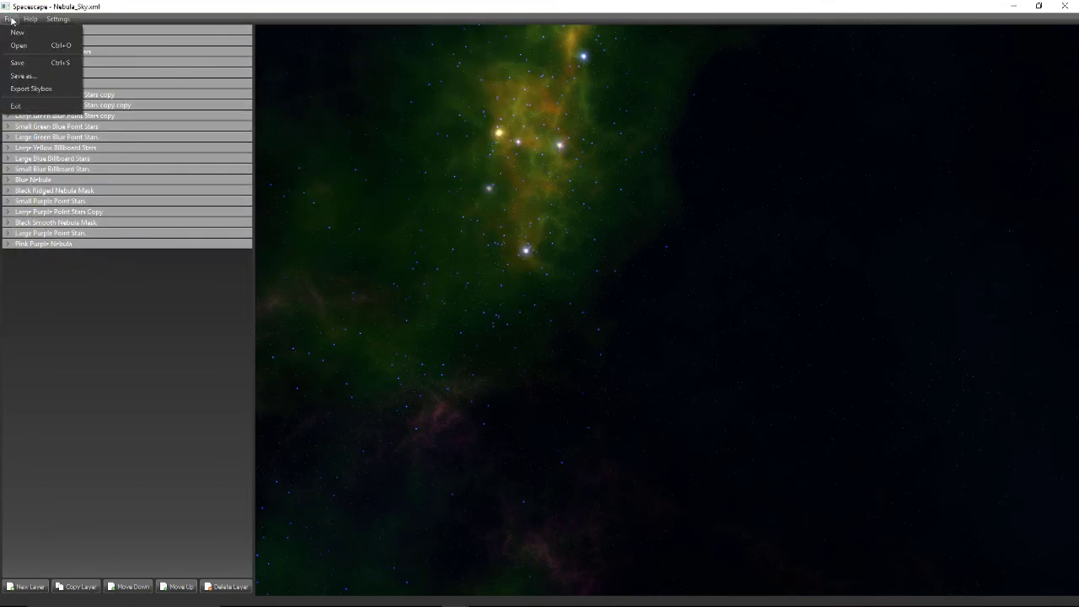
{"action": "left_click", "coordinate": [22, 90]}
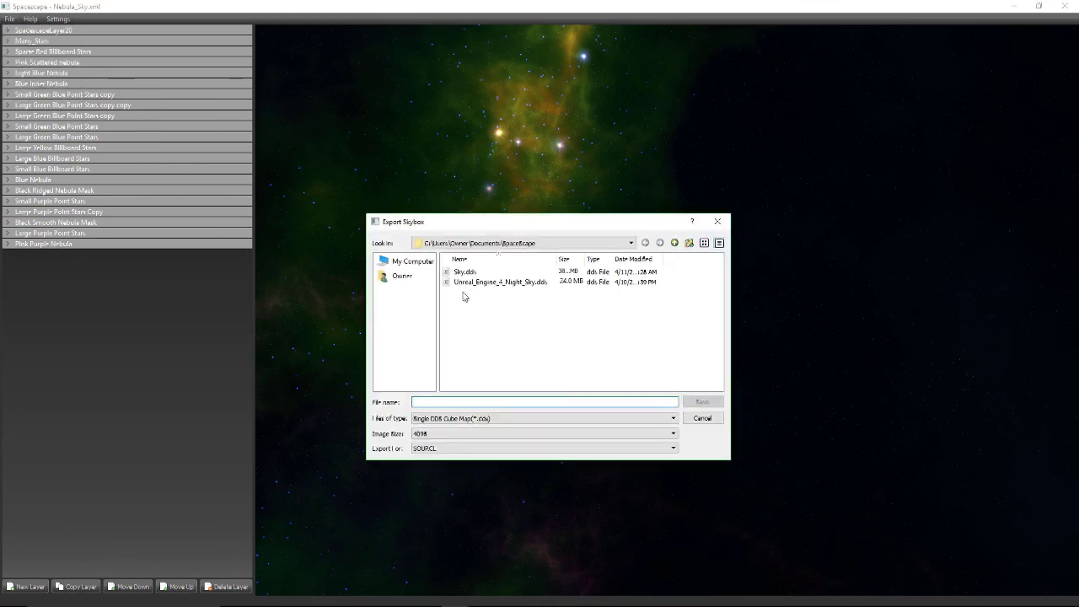
{"action": "type", "text": "Nebula_Sky"}
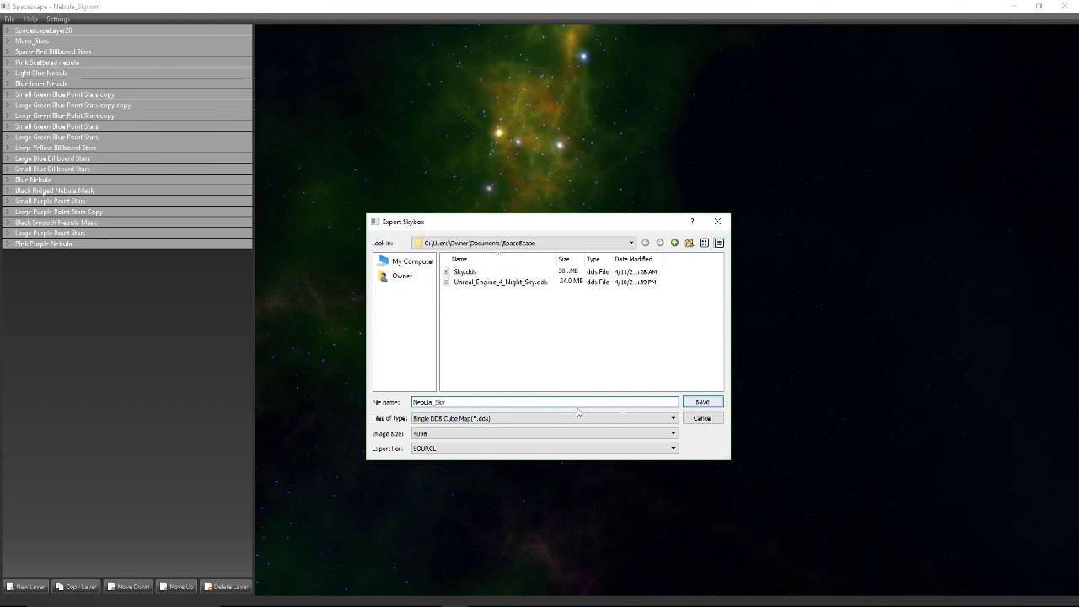
{"action": "left_click", "coordinate": [455, 419]}
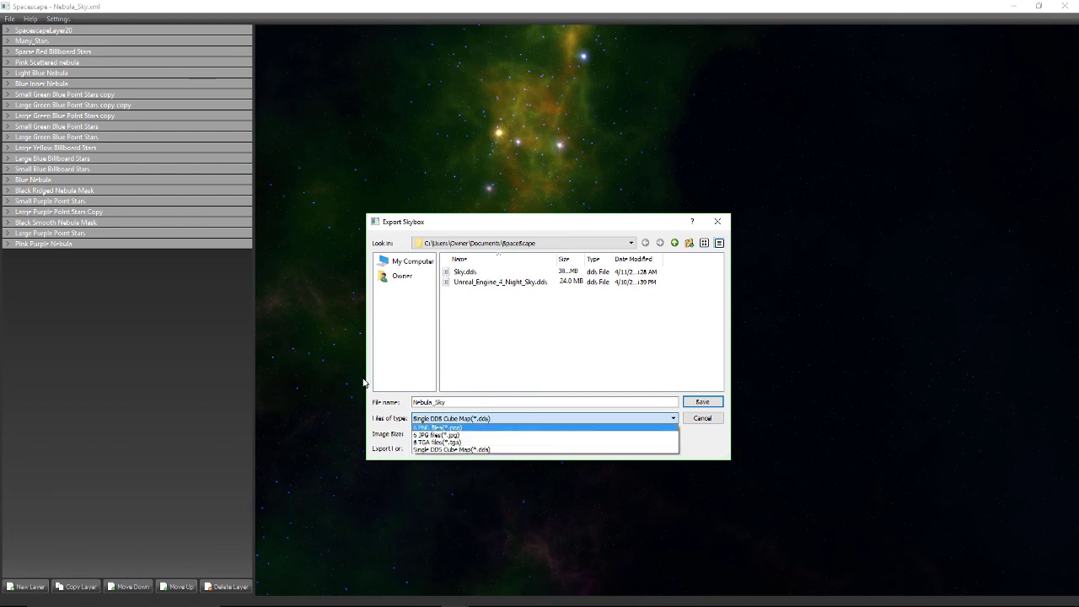
{"action": "left_click", "coordinate": [398, 407]}
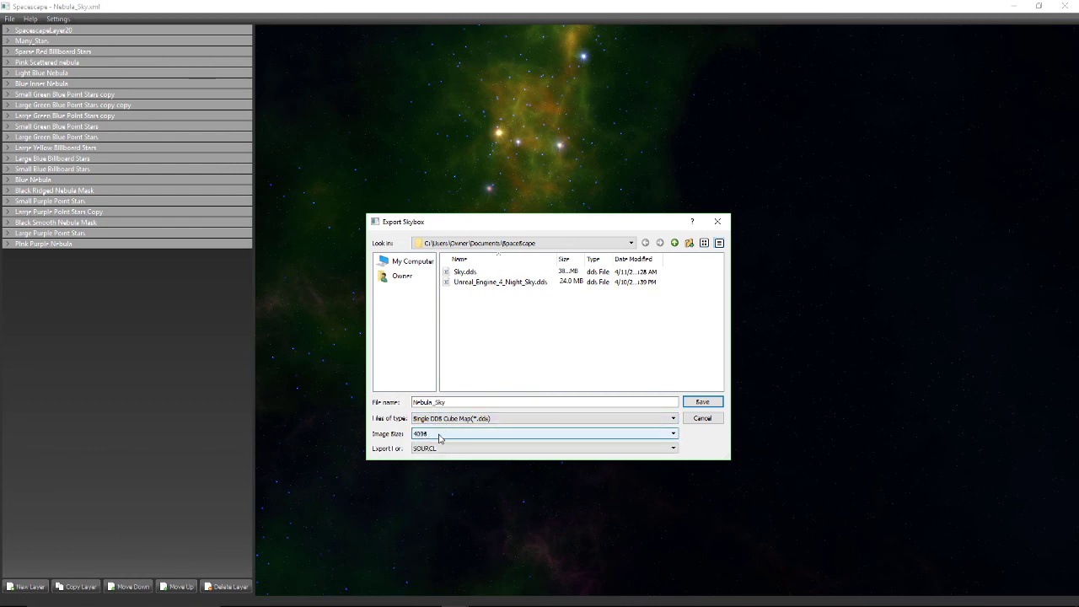
{"action": "left_click", "coordinate": [441, 436]}
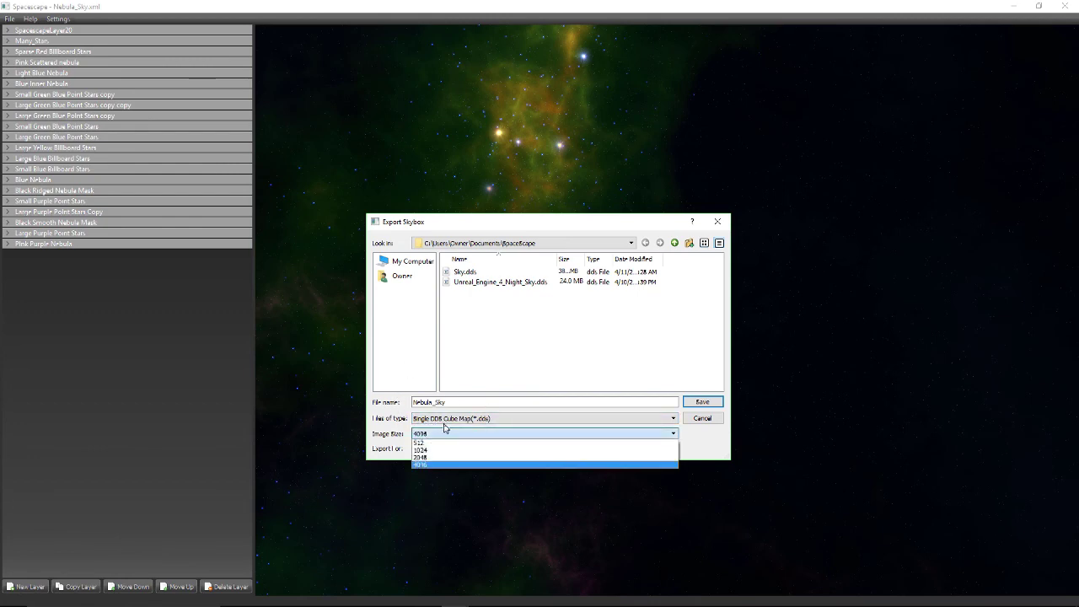
{"action": "left_click", "coordinate": [421, 465]}
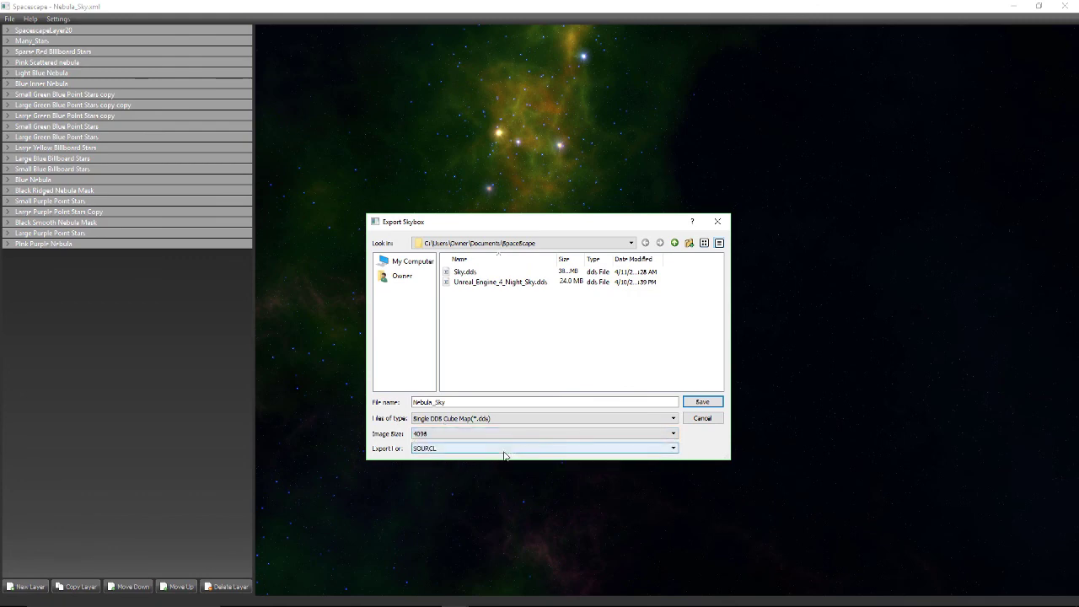
{"action": "left_click", "coordinate": [475, 452]}
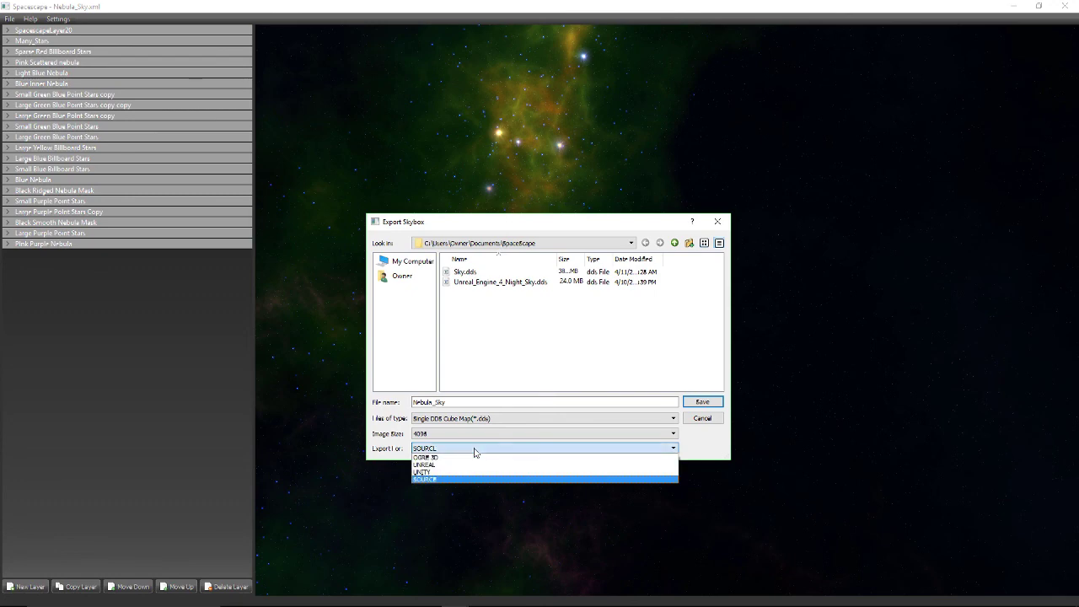
{"action": "left_click", "coordinate": [441, 480]}
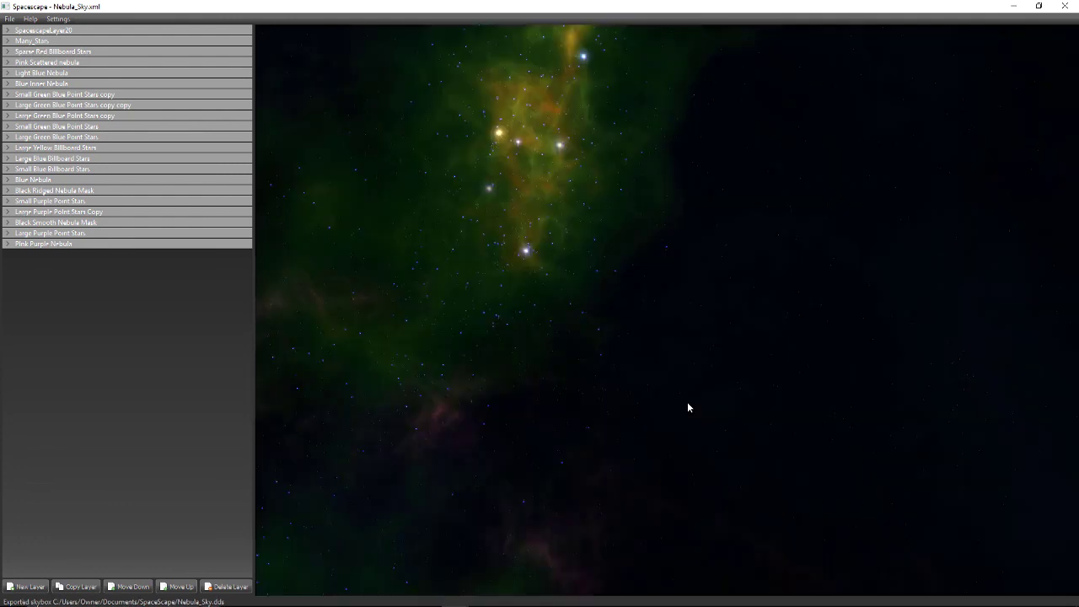
- Collapse the layer list and orbit the preview to inspect the green nebula band and dark sky
{"action": "mouse_move", "coordinate": [713, 344]}
{"action": "left_mouse_down"}
{"action": "mouse_move", "coordinate": [729, 260]}
{"action": "mouse_move", "coordinate": [592, 236]}
{"action": "mouse_move", "coordinate": [773, 352]}
{"action": "mouse_move", "coordinate": [776, 370]}
{"action": "mouse_move", "coordinate": [760, 383]}
{"action": "left_mouse_up"}
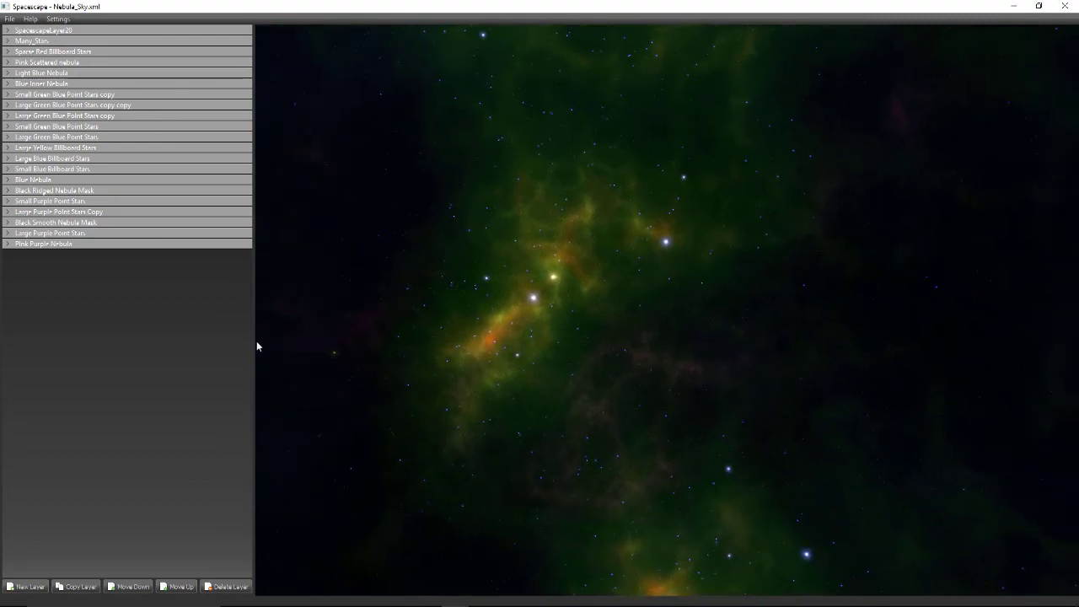
{"action": "left_click_drag", "start_coordinate": [253, 341], "coordinate": [3, 342]}
{"action": "mouse_move", "coordinate": [679, 380]}
{"action": "left_mouse_down"}
{"action": "mouse_move", "coordinate": [672, 291]}
{"action": "mouse_move", "coordinate": [737, 315]}
{"action": "mouse_move", "coordinate": [816, 258]}
{"action": "mouse_move", "coordinate": [769, 338]}
{"action": "mouse_move", "coordinate": [581, 410]}
{"action": "mouse_move", "coordinate": [629, 434]}
{"action": "mouse_move", "coordinate": [667, 429]}
{"action": "mouse_move", "coordinate": [680, 306]}
{"action": "mouse_move", "coordinate": [731, 282]}
{"action": "mouse_move", "coordinate": [629, 198]}
{"action": "left_mouse_up"}
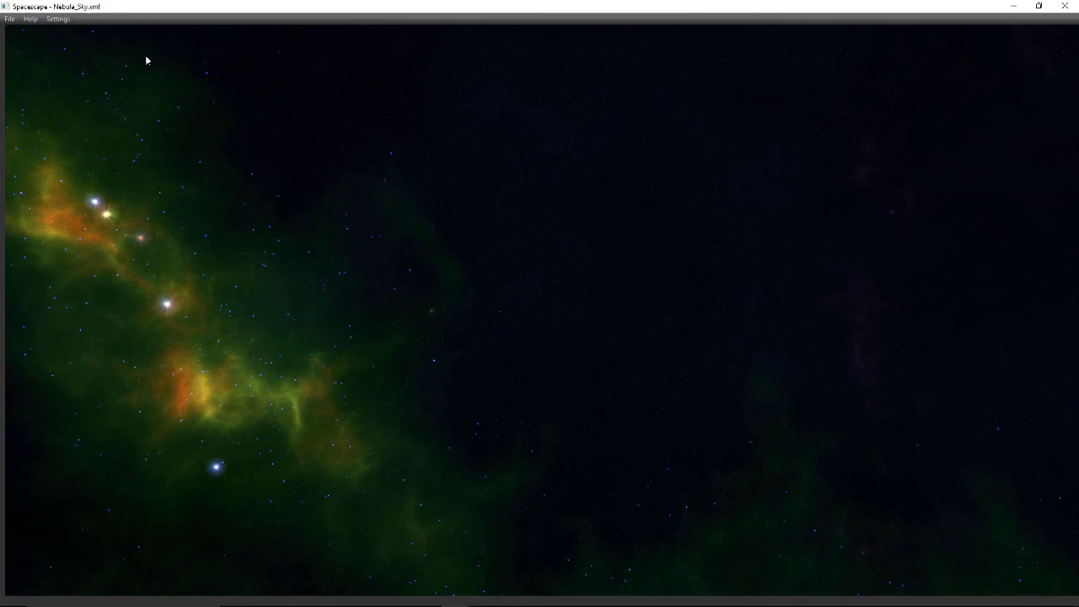
{"action": "left_click_drag", "start_coordinate": [629, 363], "coordinate": [519, 317]}
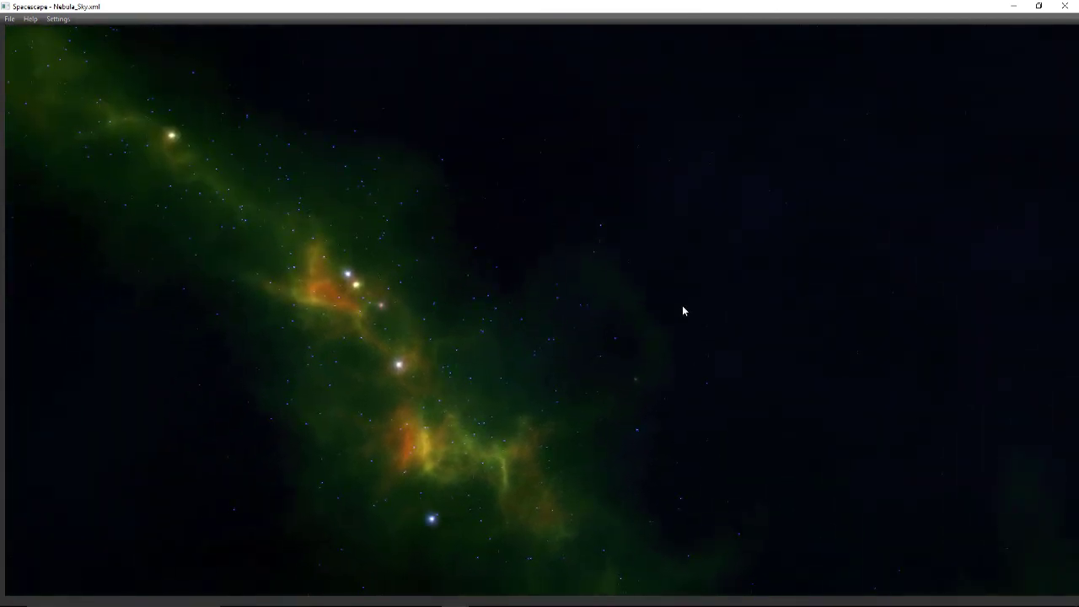
{"action": "mouse_move", "coordinate": [684, 309]}
{"action": "left_mouse_down"}
{"action": "mouse_move", "coordinate": [665, 321]}
{"action": "mouse_move", "coordinate": [409, 282]}
{"action": "left_mouse_up"}
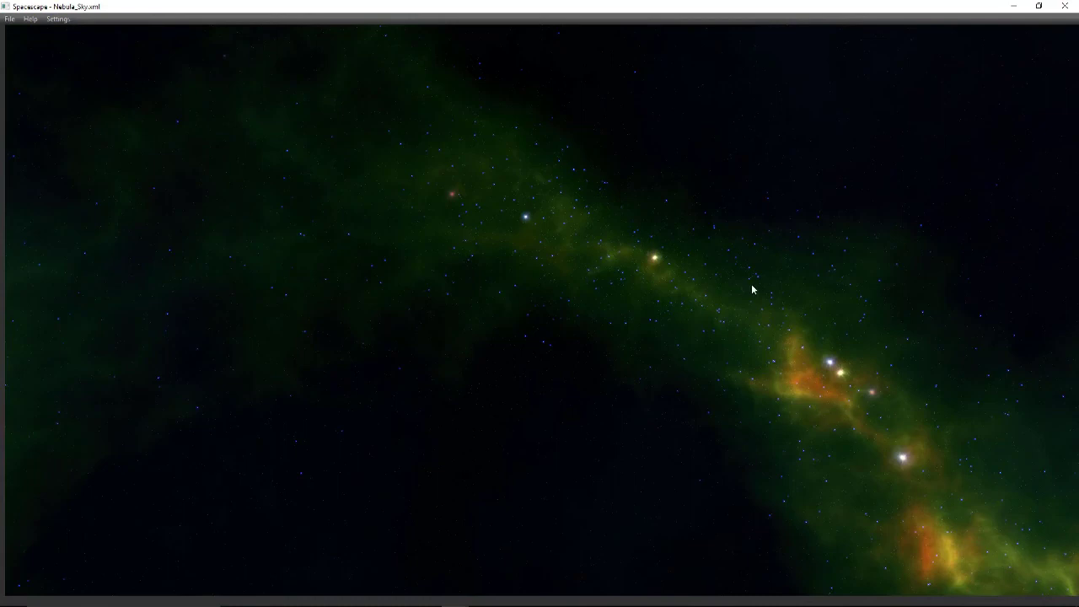
{"action": "mouse_move", "coordinate": [753, 289]}
{"action": "left_mouse_down"}
{"action": "mouse_move", "coordinate": [362, 323]}
{"action": "mouse_move", "coordinate": [451, 402]}
{"action": "mouse_move", "coordinate": [621, 372]}
{"action": "mouse_move", "coordinate": [520, 416]}
{"action": "mouse_move", "coordinate": [628, 454]}
{"action": "left_mouse_up"}
{"action": "mouse_move", "coordinate": [592, 351]}
{"action": "left_mouse_down"}
{"action": "mouse_move", "coordinate": [747, 363]}
{"action": "mouse_move", "coordinate": [804, 391]}
{"action": "left_mouse_up"}
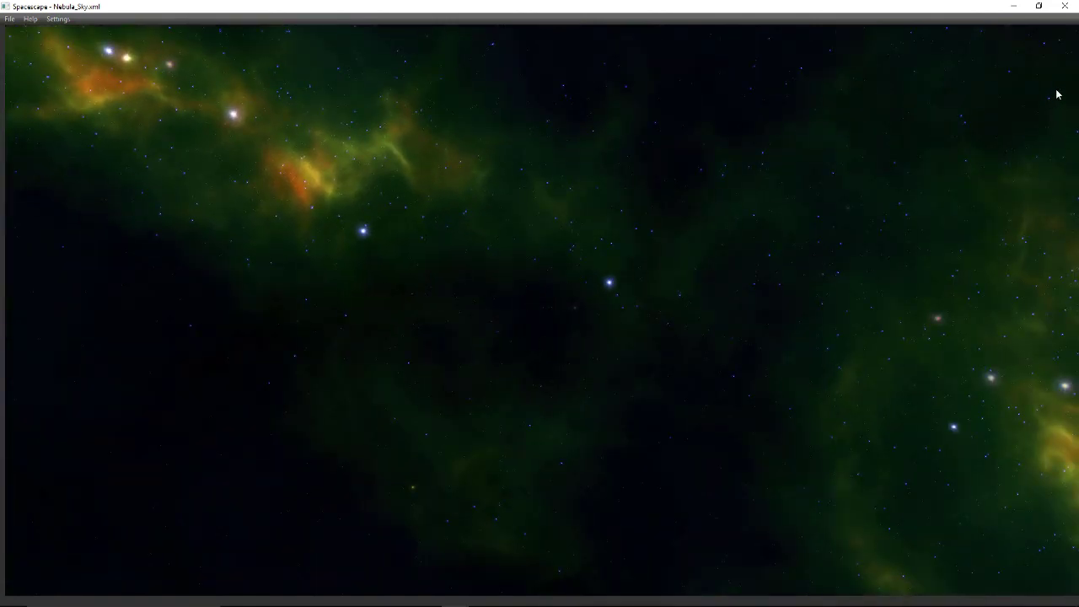
{"action": "mouse_move", "coordinate": [926, 236]}
{"action": "left_mouse_down"}
{"action": "mouse_move", "coordinate": [852, 354]}
{"action": "mouse_move", "coordinate": [793, 400]}
{"action": "mouse_move", "coordinate": [729, 286]}
{"action": "mouse_move", "coordinate": [619, 229]}
{"action": "mouse_move", "coordinate": [685, 295]}
{"action": "left_mouse_up"}
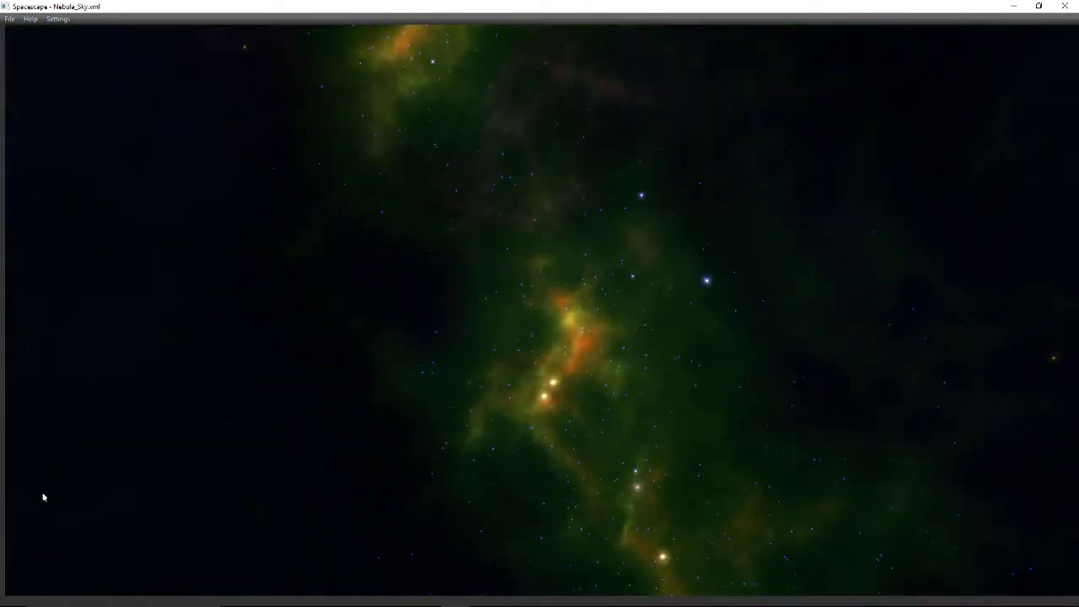